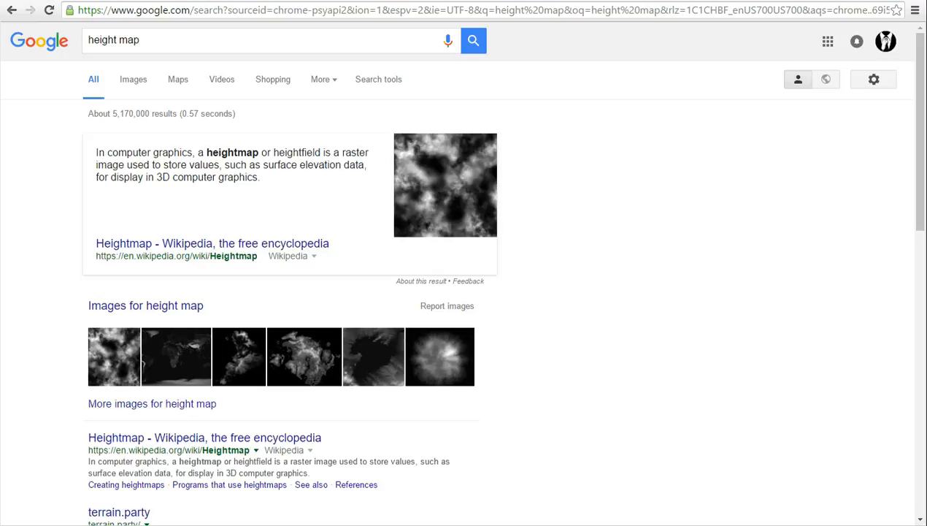
Search Google for "UK heightmap".
{"action": "triple_click", "coordinate": [131, 40]}
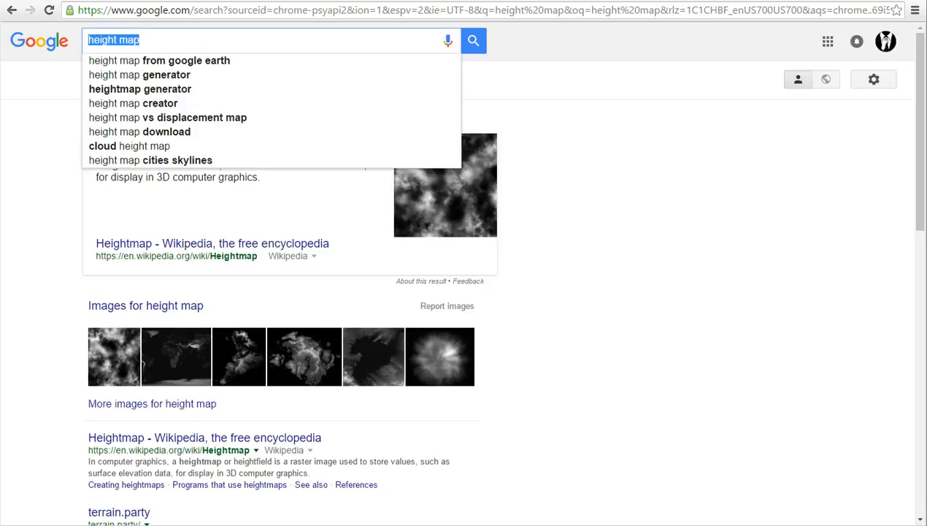
{"action": "type", "text": "UK"}
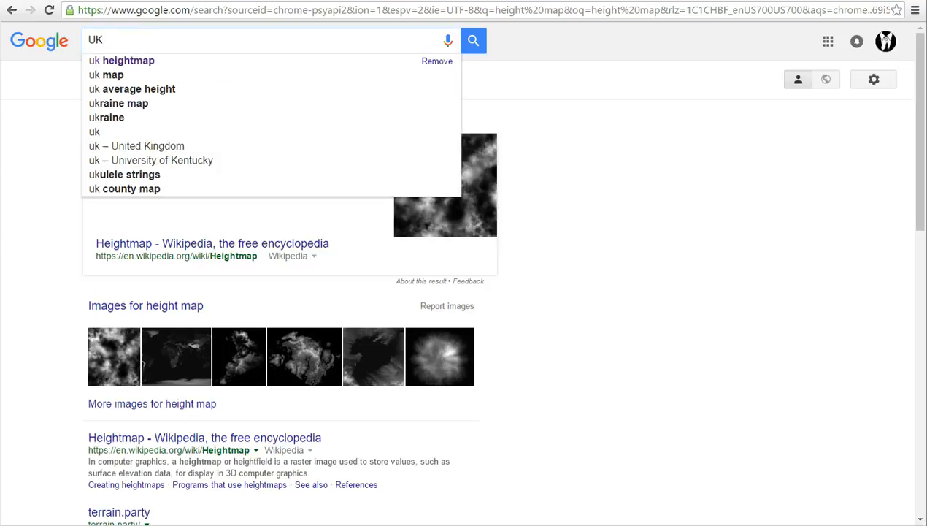
{"action": "type", "text": " heightmap"}
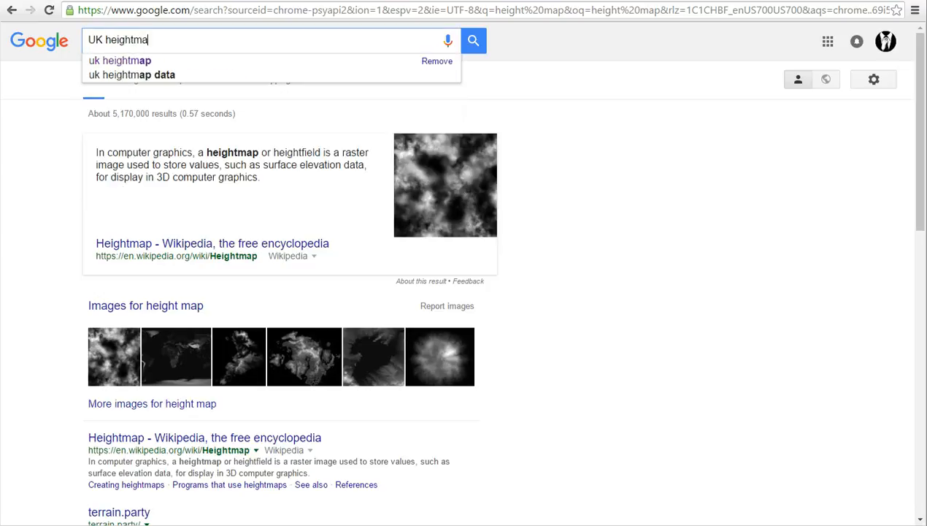
{"action": "key", "text": "Return"}
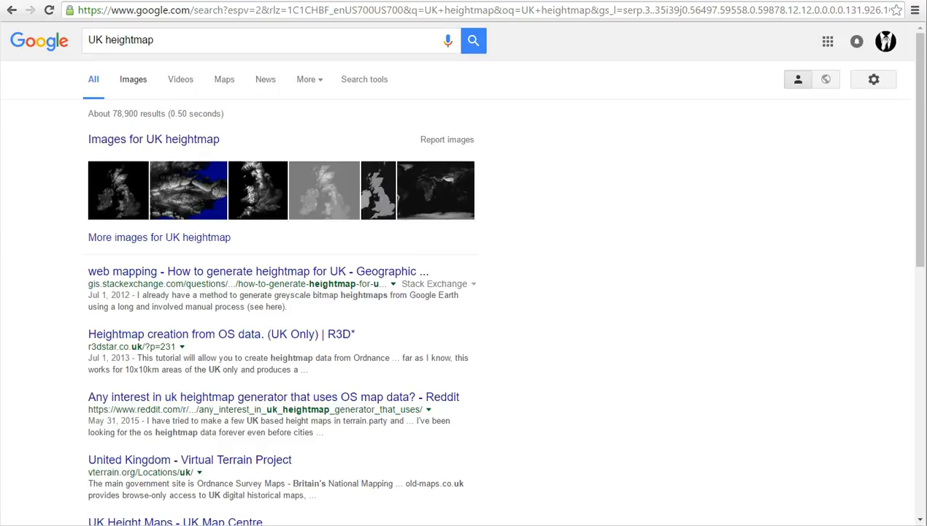
Show the image results for the search and filter them to Large size.
{"action": "left_click", "coordinate": [132, 79]}
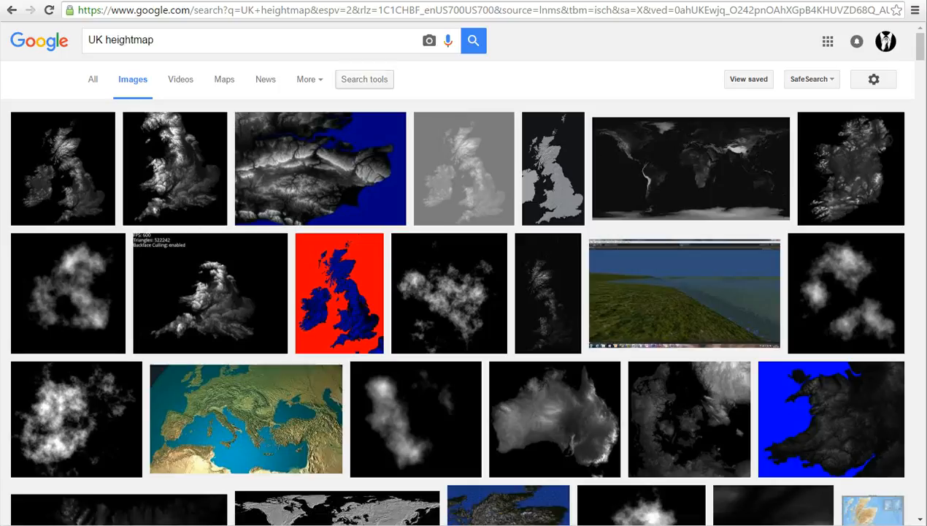
{"action": "left_click", "coordinate": [364, 79]}
{"action": "left_click", "coordinate": [96, 114]}
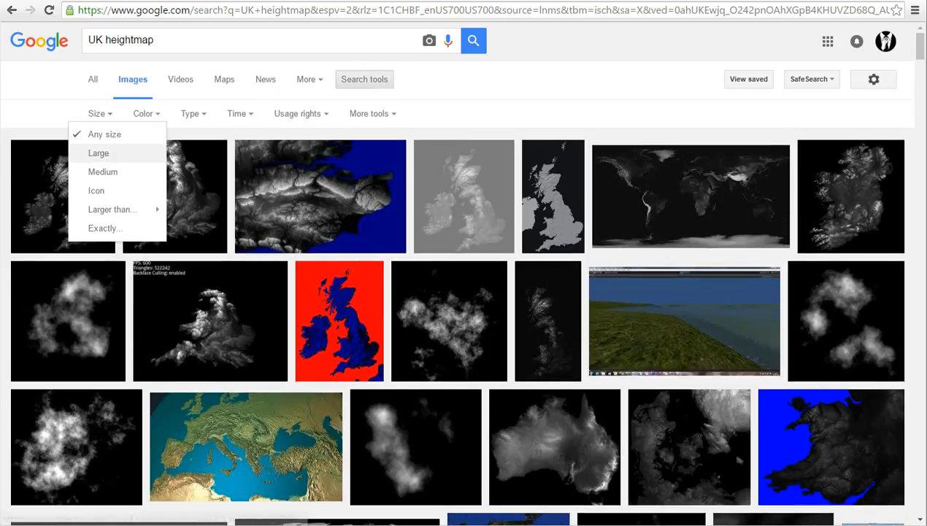
{"action": "left_click", "coordinate": [93, 151]}
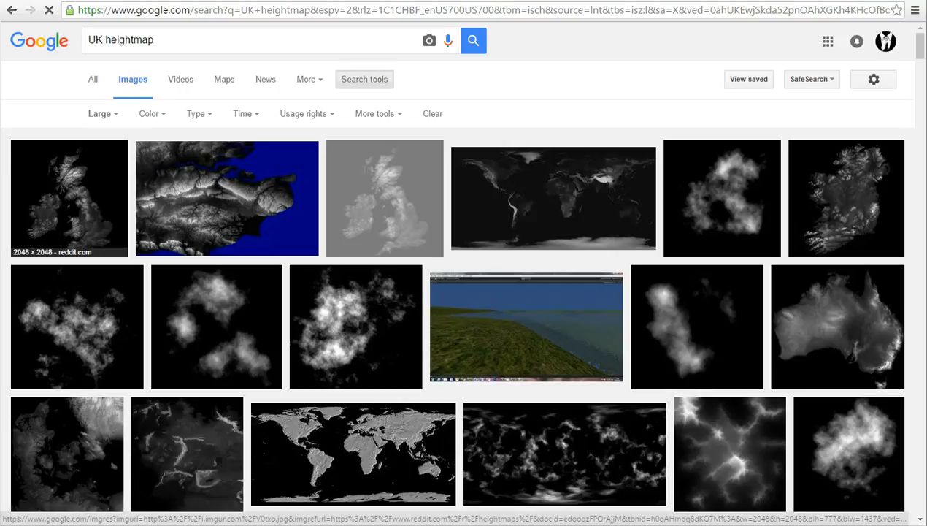
Open the 2048 × 2048 British Isles heightmap from reddit.com as a standalone image at full size.
{"action": "left_click", "coordinate": [69, 197]}
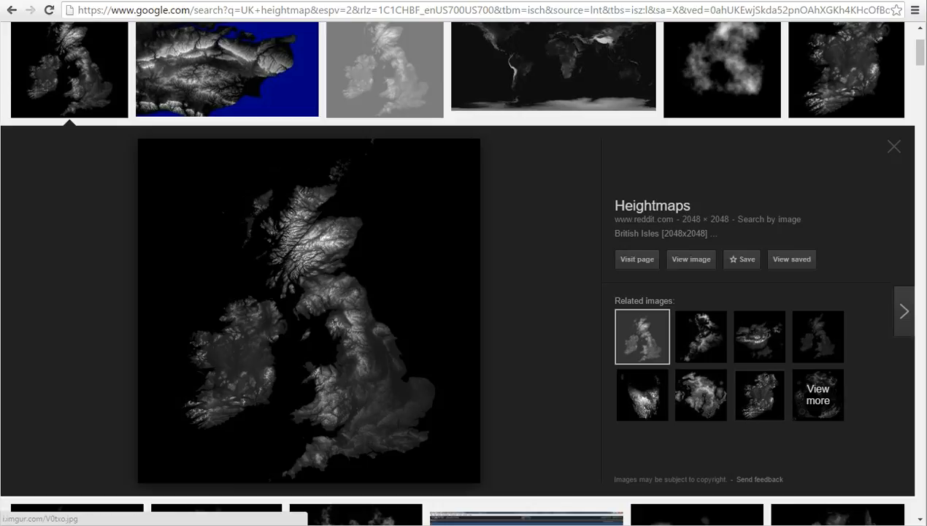
{"action": "left_click", "coordinate": [691, 259]}
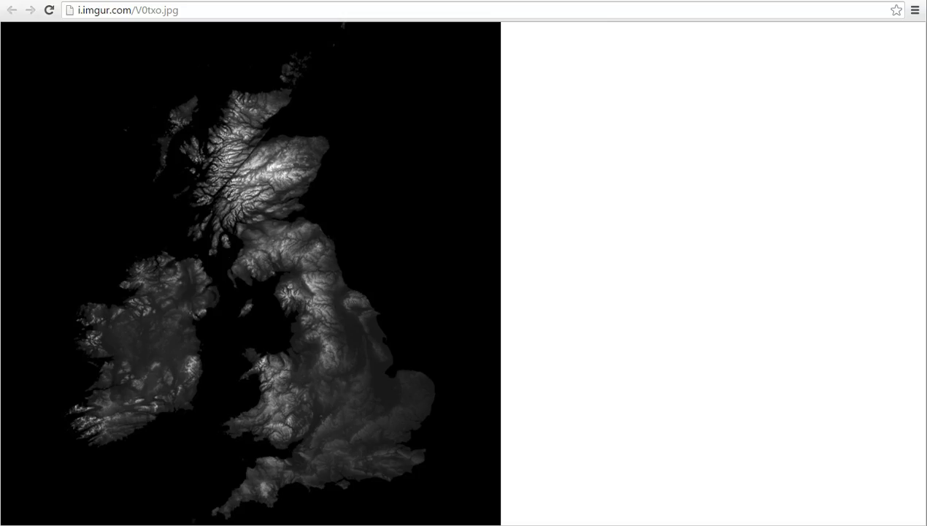
{"action": "left_click", "coordinate": [165, 109]}
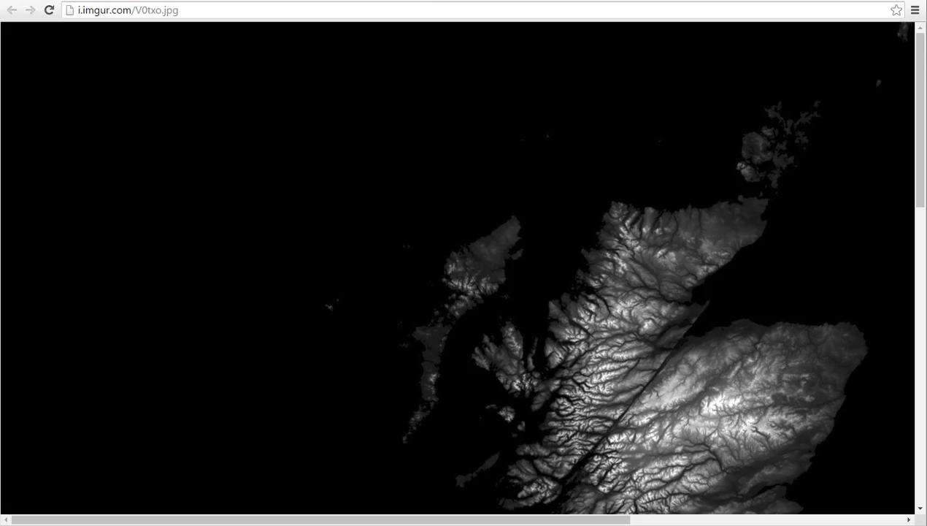
Examine the full-size heightmap from Scotland down to southern England and Ireland.
{"action": "scroll", "coordinate": [464, 268], "scroll_direction": "down", "scroll_amount": 4}
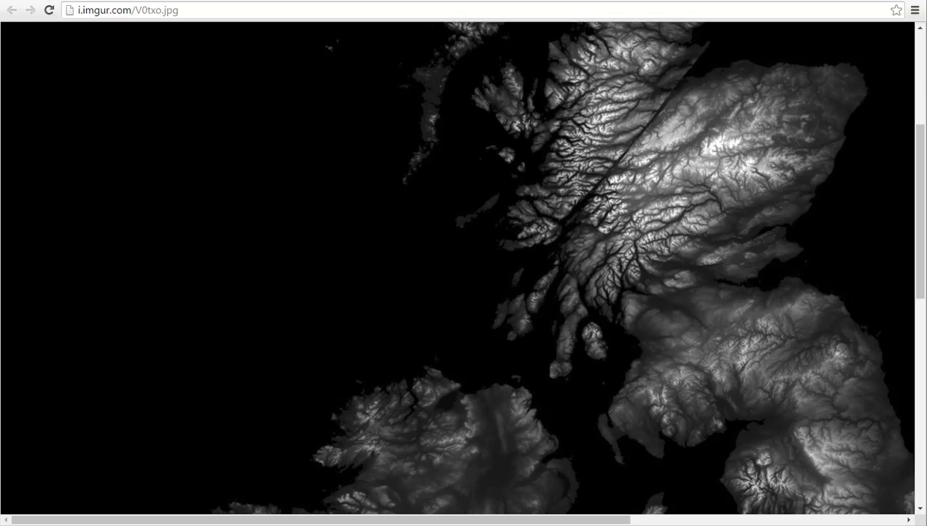
{"action": "scroll", "coordinate": [464, 266], "scroll_direction": "down", "scroll_amount": 4}
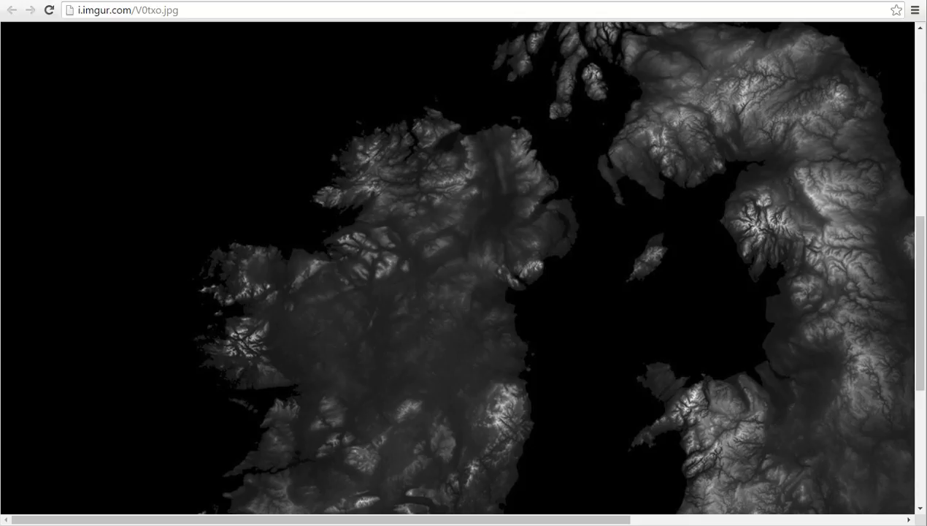
{"action": "scroll", "coordinate": [464, 266], "scroll_direction": "down", "scroll_amount": 4}
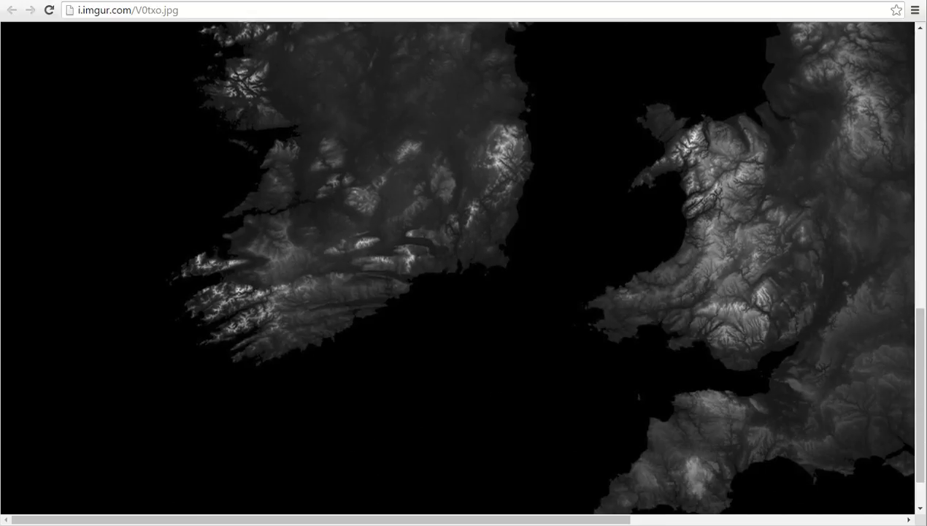
{"action": "scroll", "coordinate": [464, 266], "scroll_direction": "down", "scroll_amount": 2}
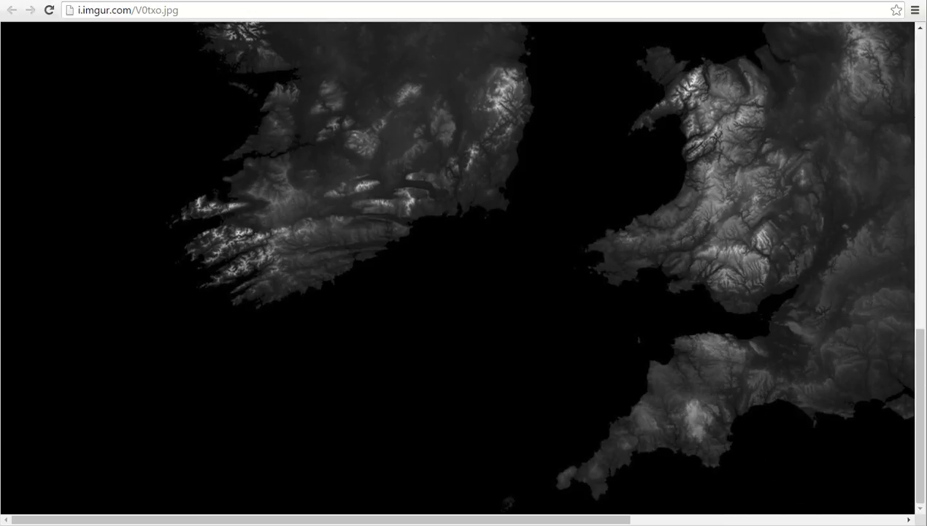
{"action": "scroll", "coordinate": [463, 266], "scroll_direction": "up", "scroll_amount": 9}
{"action": "scroll", "coordinate": [464, 267], "scroll_direction": "down", "scroll_amount": 4}
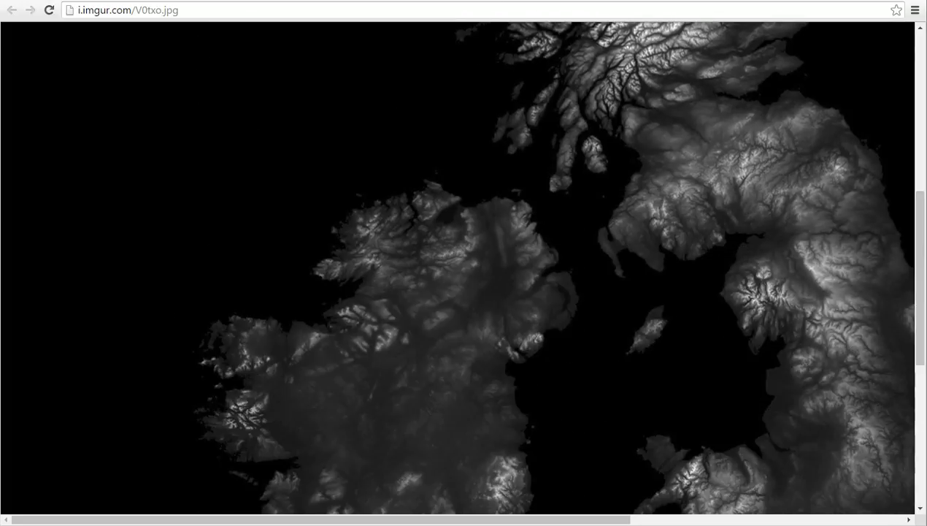
{"action": "scroll", "coordinate": [463, 266], "scroll_direction": "up", "scroll_amount": 5}
{"action": "scroll", "coordinate": [464, 267], "scroll_direction": "down", "scroll_amount": 7}
{"action": "scroll", "coordinate": [463, 266], "scroll_direction": "up", "scroll_amount": 3}
Start saving the heightmap image and choose the WorldsToPlayWith folder inside dwarf_fortress as the destination.
{"action": "right_click", "coordinate": [621, 328]}
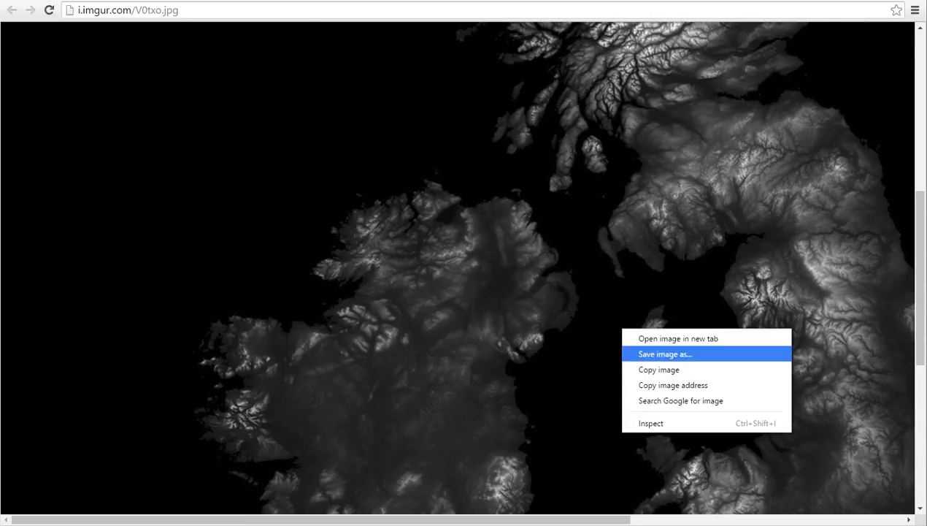
{"action": "left_click", "coordinate": [665, 354]}
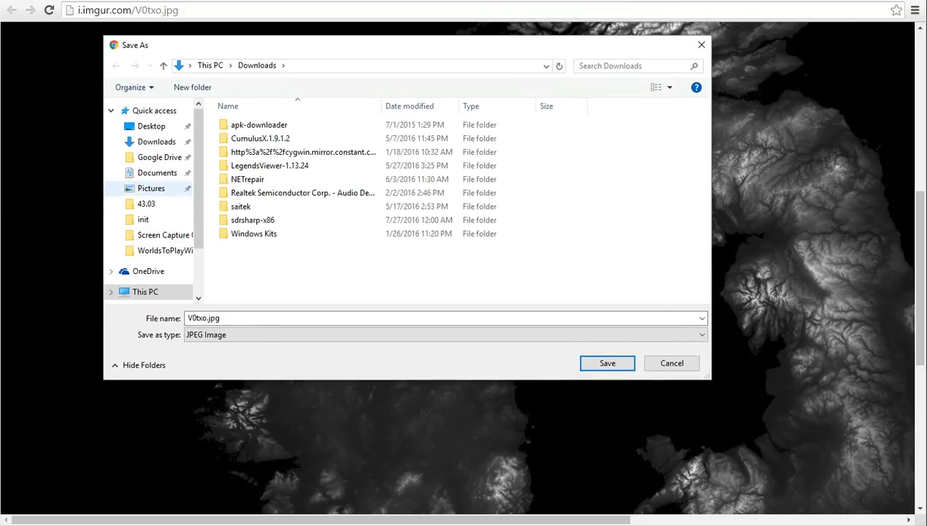
{"action": "left_click", "coordinate": [151, 187]}
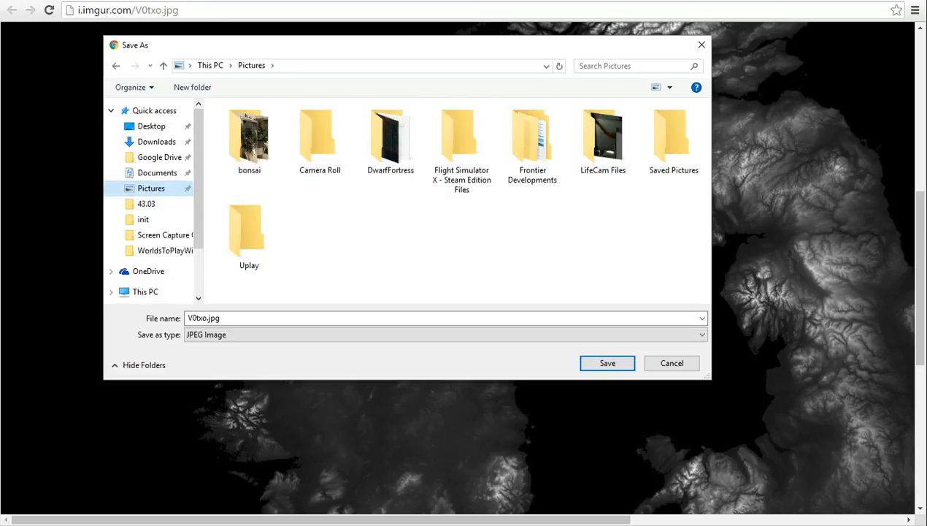
{"action": "left_click", "coordinate": [390, 138]}
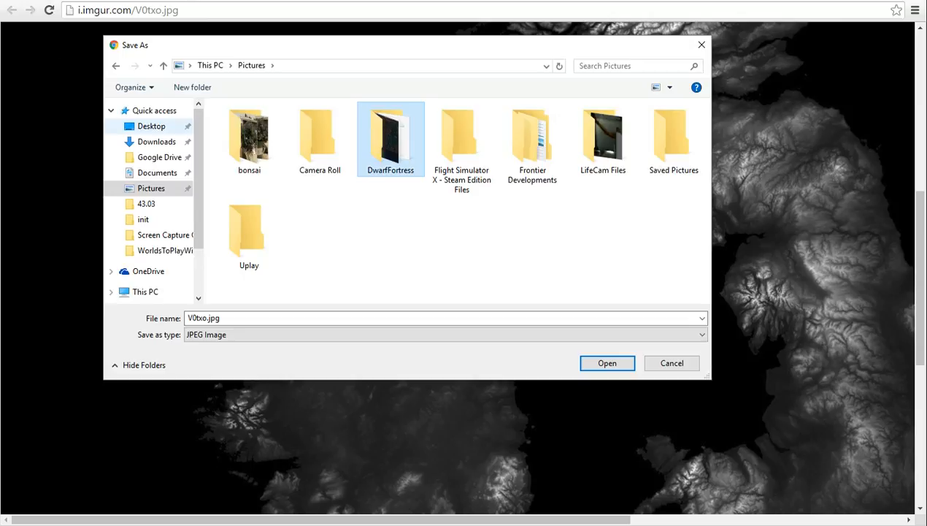
{"action": "left_click", "coordinate": [151, 126]}
{"action": "double_click", "coordinate": [245, 126]}
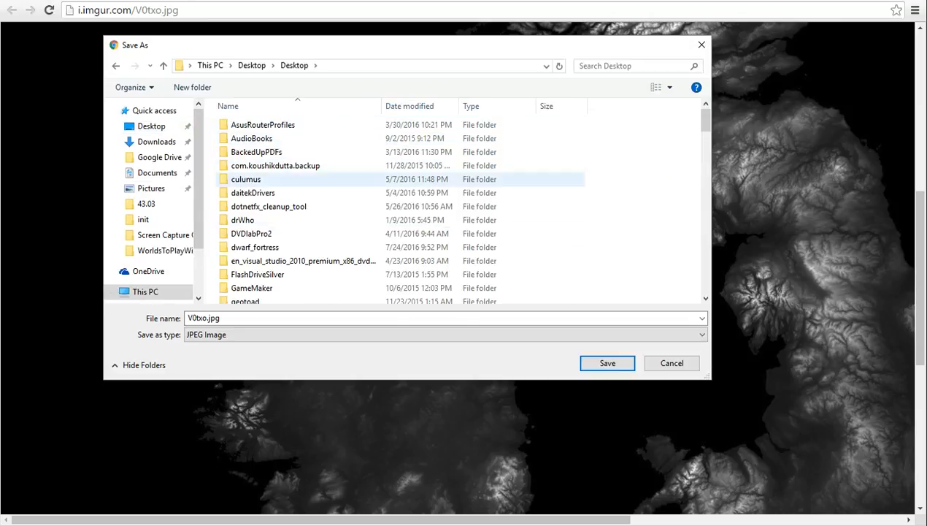
{"action": "left_click", "coordinate": [254, 246]}
{"action": "double_click", "coordinate": [255, 246]}
{"action": "left_click", "coordinate": [238, 180]}
{"action": "double_click", "coordinate": [241, 194]}
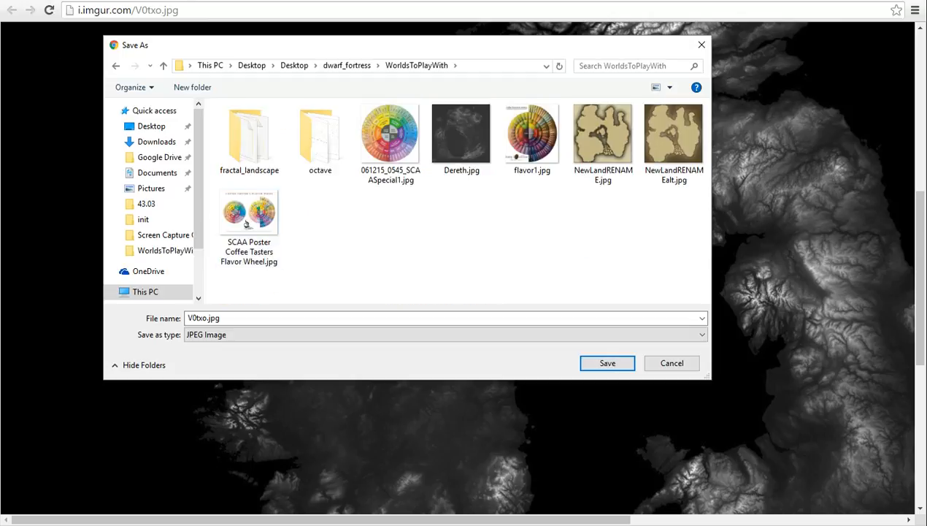
Name the image file UKheightmap and save it as a JPEG.
{"action": "left_click", "coordinate": [205, 318]}
{"action": "left_click", "coordinate": [203, 319]}
{"action": "left_click_drag", "start_coordinate": [207, 318], "coordinate": [187, 318]}
{"action": "type", "text": "UKhm"}
{"action": "key", "text": "Left"}
{"action": "type", "text": "eight"}
{"action": "type", "text": "ap"}
{"action": "key", "text": "Return"}
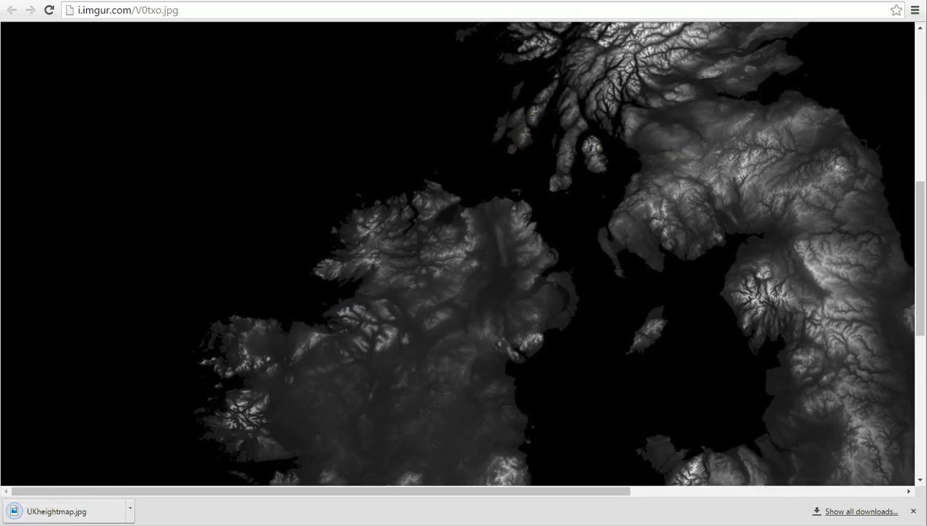
Switch to PerfectWorldDF, move its window fully into view and check the parameter set list, keeping Youtube Tutorial.
{"action": "key", "text": "alt+Tab"}
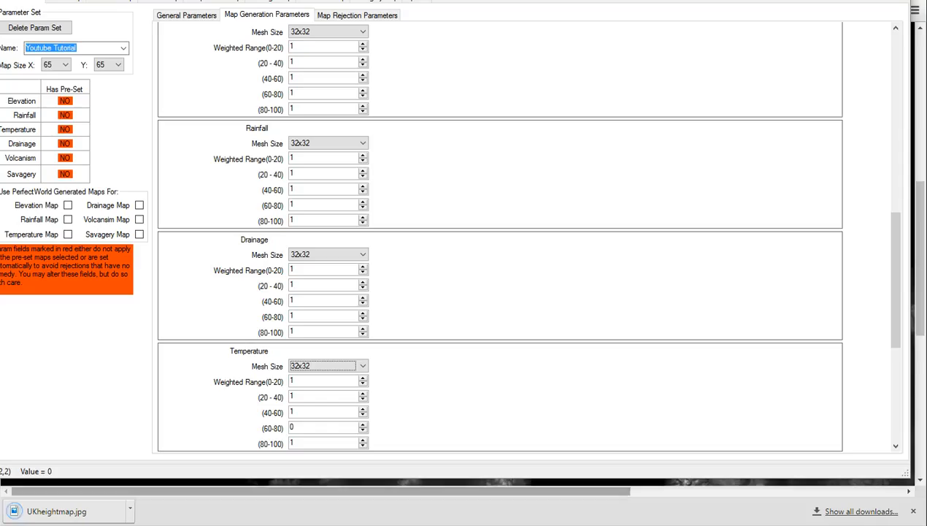
{"action": "left_click_drag", "start_coordinate": [373, 0], "coordinate": [387, 16]}
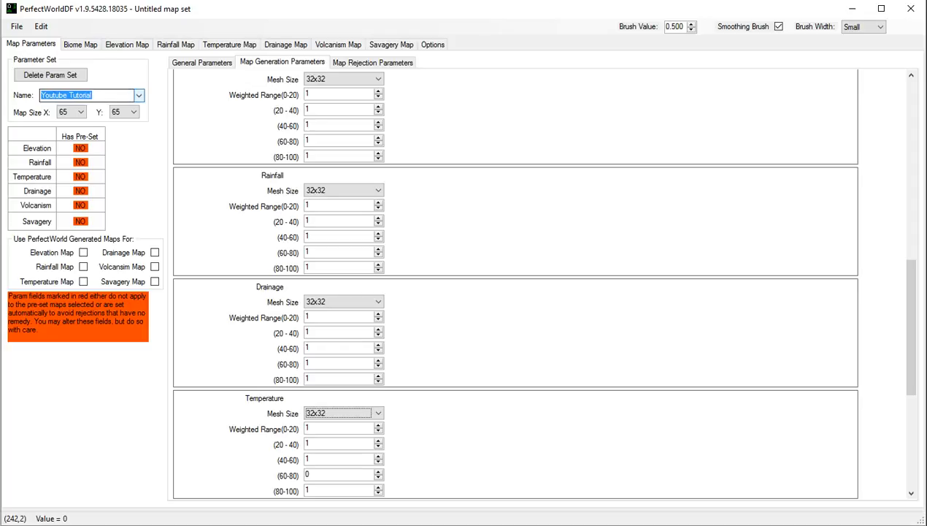
{"action": "left_click", "coordinate": [138, 95]}
{"action": "left_click", "coordinate": [138, 95]}
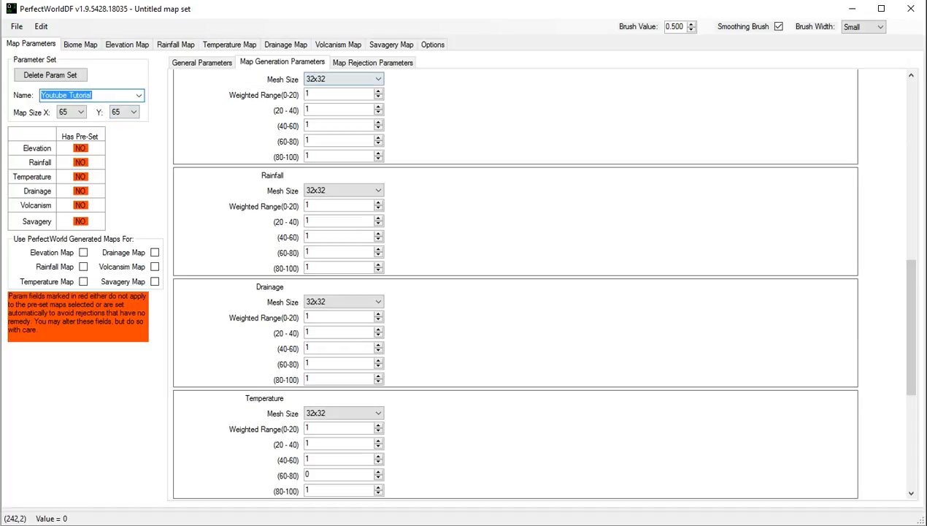
Set the mesh size to Ignore for Elevation, Rainfall, Drainage and Temperature in the map generation parameters.
{"action": "left_click", "coordinate": [368, 79]}
{"action": "left_click", "coordinate": [357, 89]}
{"action": "left_click", "coordinate": [368, 190]}
{"action": "left_click", "coordinate": [343, 199]}
{"action": "left_click", "coordinate": [368, 301]}
{"action": "left_click", "coordinate": [315, 313]}
{"action": "left_click", "coordinate": [368, 412]}
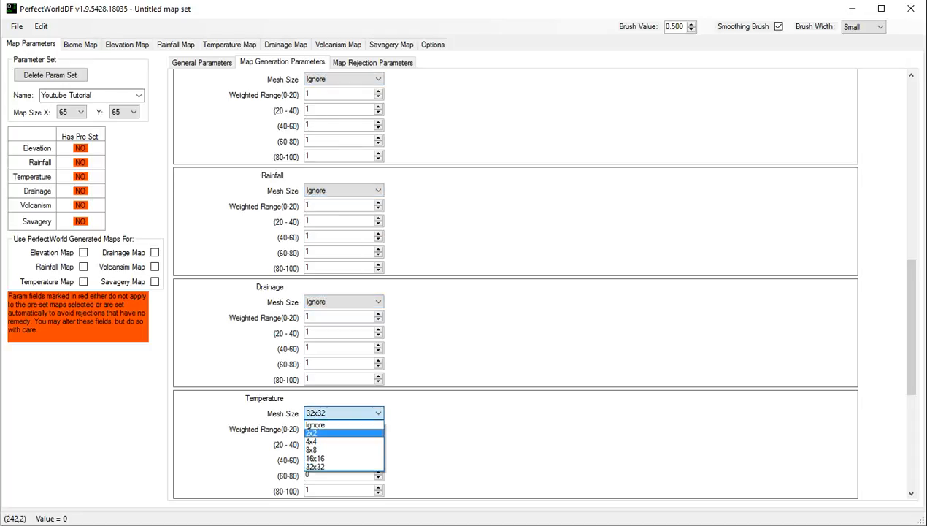
{"action": "left_click", "coordinate": [330, 432]}
{"action": "left_click", "coordinate": [343, 413]}
{"action": "left_click", "coordinate": [332, 425]}
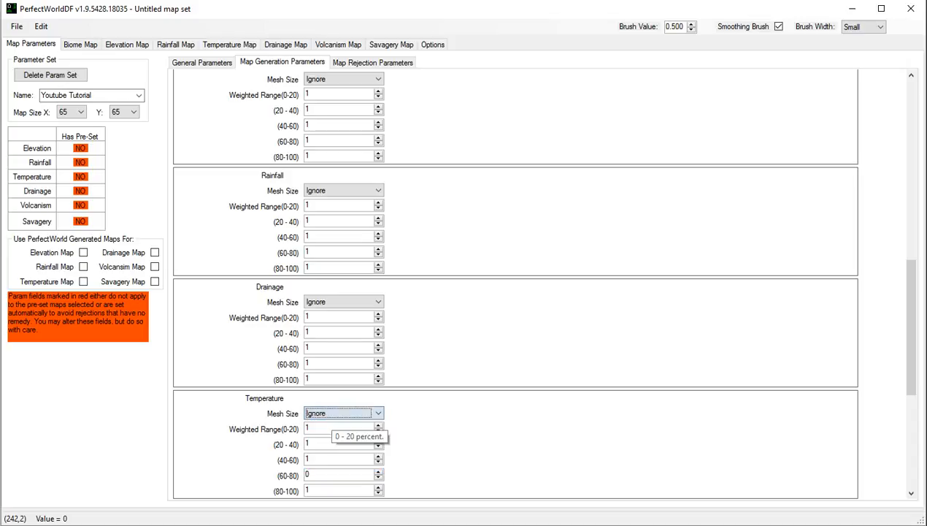
Set the Savagery and Volcanism mesh sizes to Ignore.
{"action": "scroll", "coordinate": [514, 285], "scroll_direction": "down", "scroll_amount": 5}
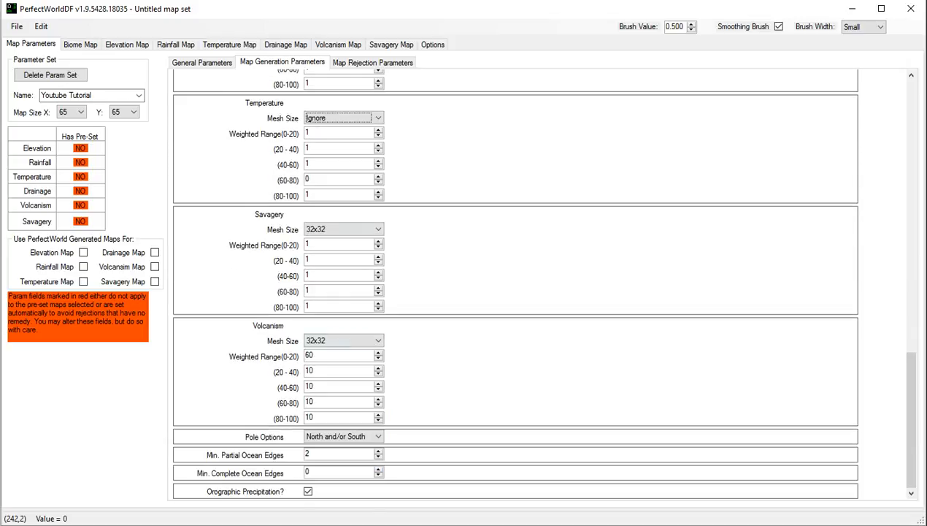
{"action": "left_click", "coordinate": [343, 228]}
{"action": "left_click", "coordinate": [315, 240]}
{"action": "left_click", "coordinate": [343, 340]}
{"action": "left_click", "coordinate": [330, 360]}
{"action": "left_click", "coordinate": [343, 340]}
{"action": "left_click", "coordinate": [343, 342]}
{"action": "left_click", "coordinate": [343, 340]}
{"action": "left_click", "coordinate": [315, 352]}
Disable the Main Seed in the map generation parameters.
{"action": "scroll", "coordinate": [514, 285], "scroll_direction": "up", "scroll_amount": 10}
{"action": "scroll", "coordinate": [339, 359], "scroll_direction": "down", "scroll_amount": 4}
{"action": "scroll", "coordinate": [515, 284], "scroll_direction": "down", "scroll_amount": 8}
{"action": "scroll", "coordinate": [514, 284], "scroll_direction": "up", "scroll_amount": 8}
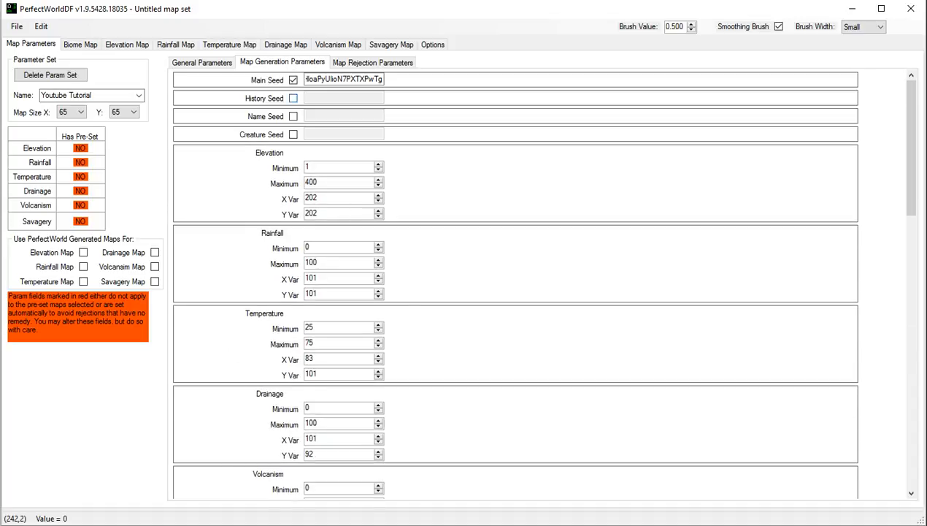
{"action": "left_click", "coordinate": [292, 80]}
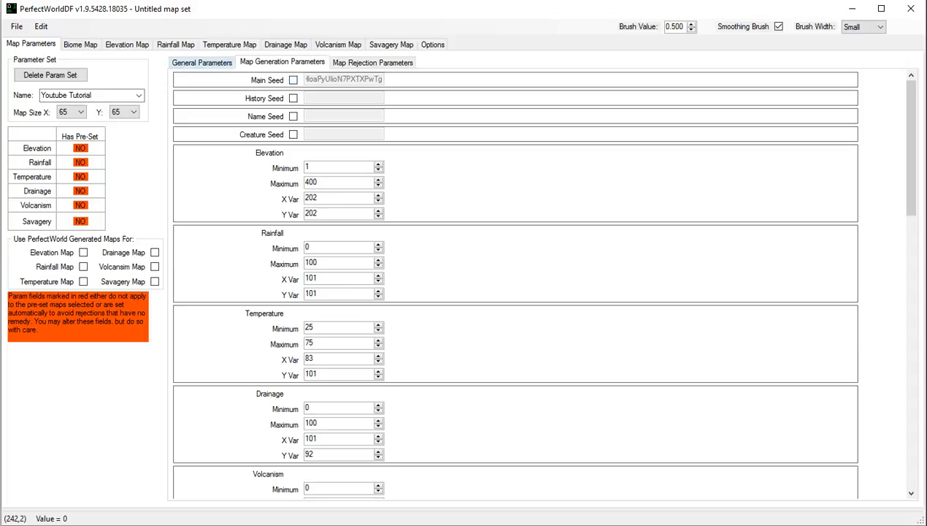
Export the parameters to the existing world_gen file and close PerfectWorldDF.
{"action": "left_click", "coordinate": [202, 63]}
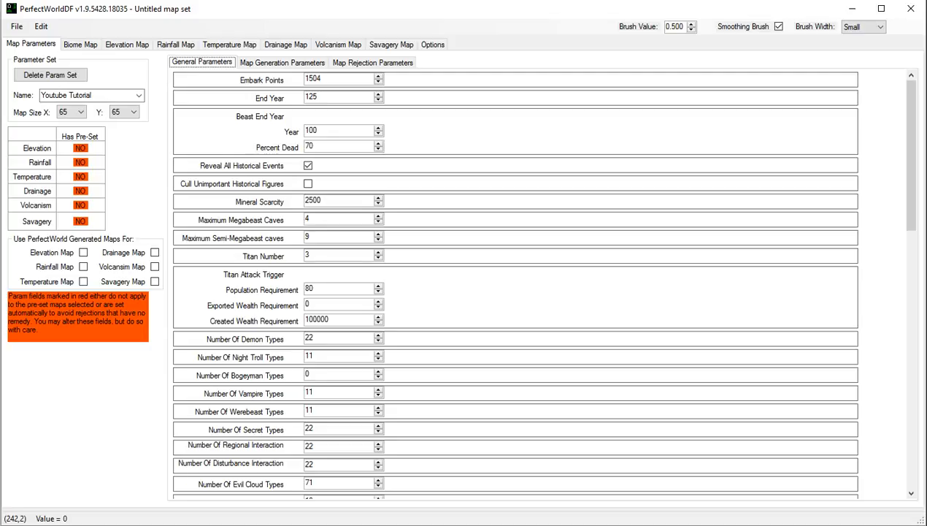
{"action": "left_click", "coordinate": [16, 27]}
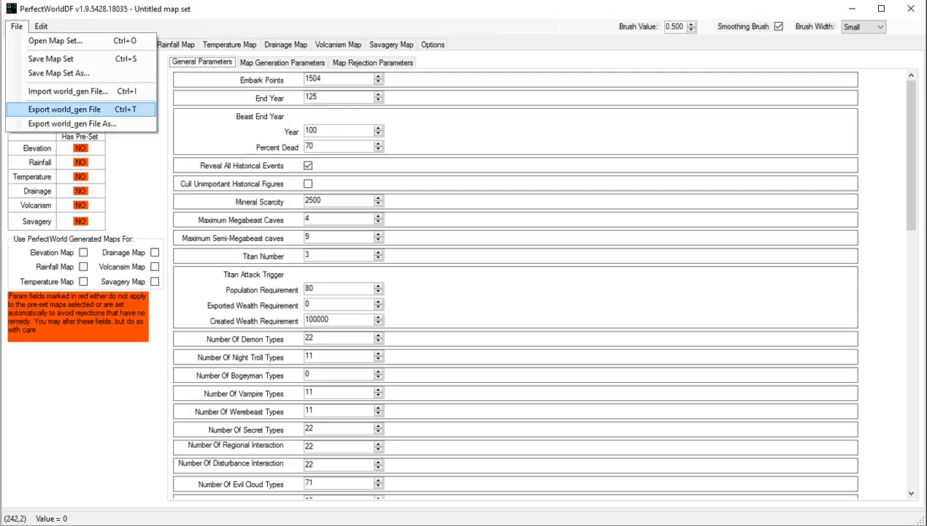
{"action": "left_click", "coordinate": [64, 109]}
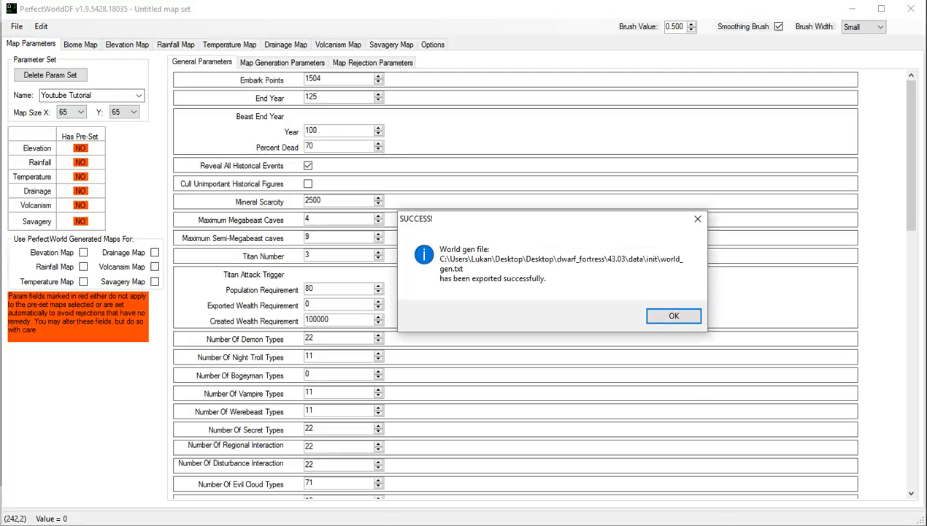
{"action": "key", "text": "Return"}
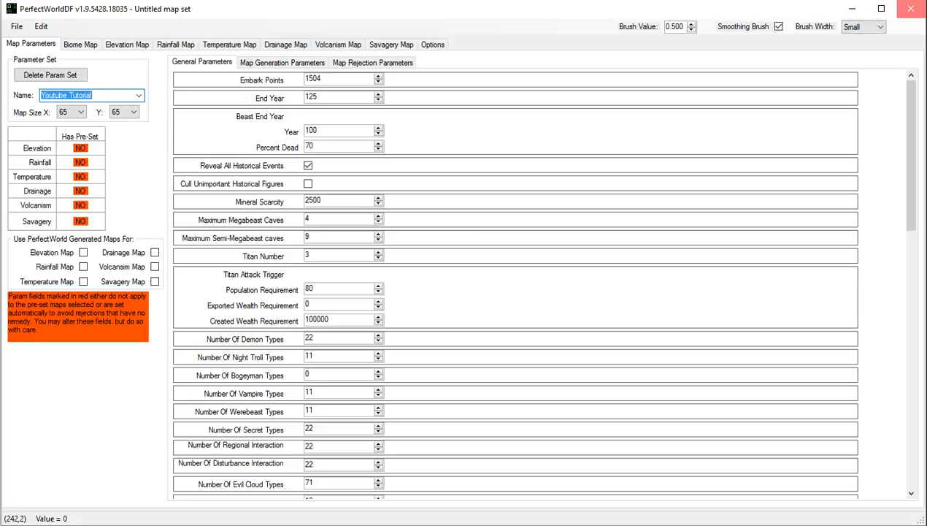
{"action": "left_click", "coordinate": [909, 9]}
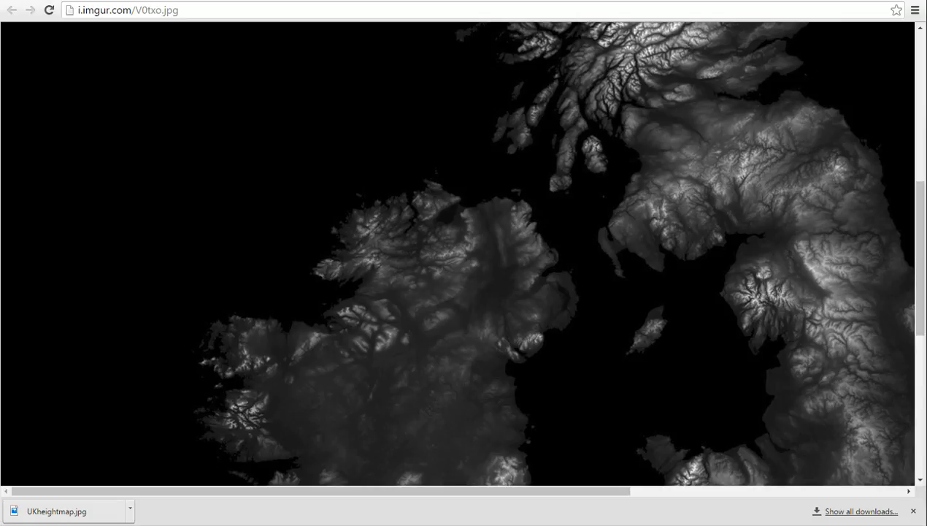
Open the world_gen text file in gedit and make gedit the default app for .txt files.
{"action": "mouse_move", "coordinate": [926, 145]}
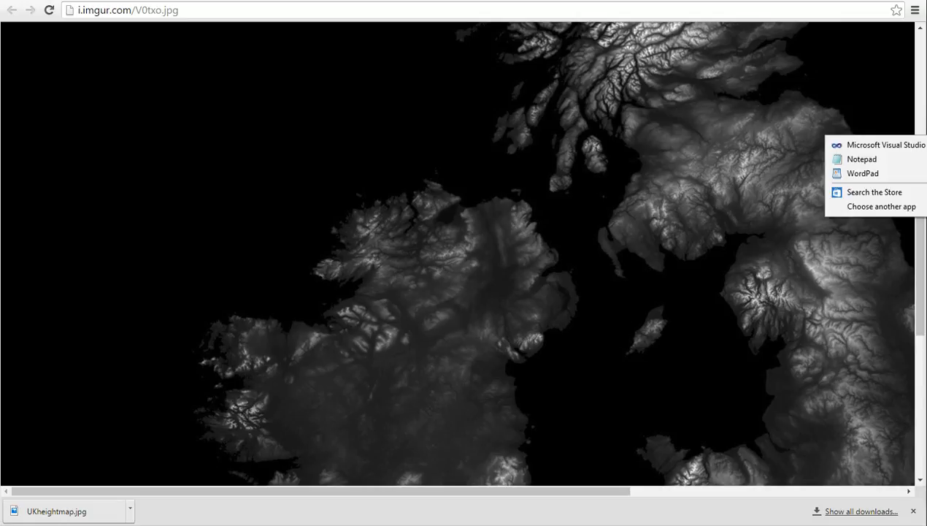
{"action": "left_click", "coordinate": [881, 206]}
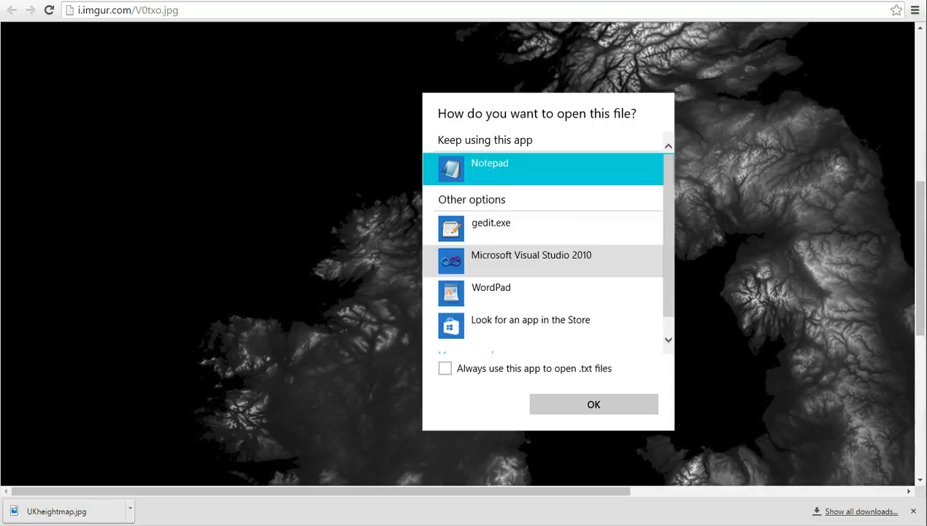
{"action": "left_click", "coordinate": [444, 368]}
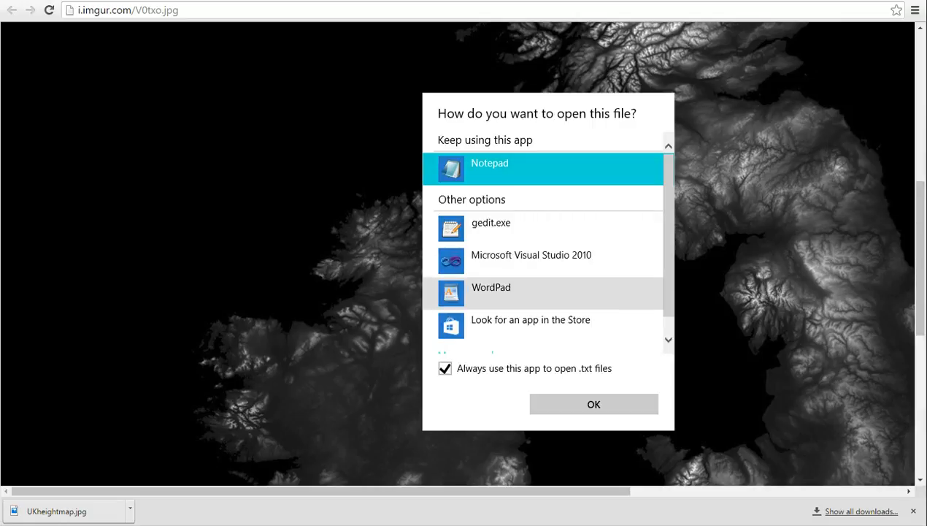
{"action": "scroll", "coordinate": [511, 281], "scroll_direction": "down", "scroll_amount": 1}
{"action": "left_click", "coordinate": [511, 207]}
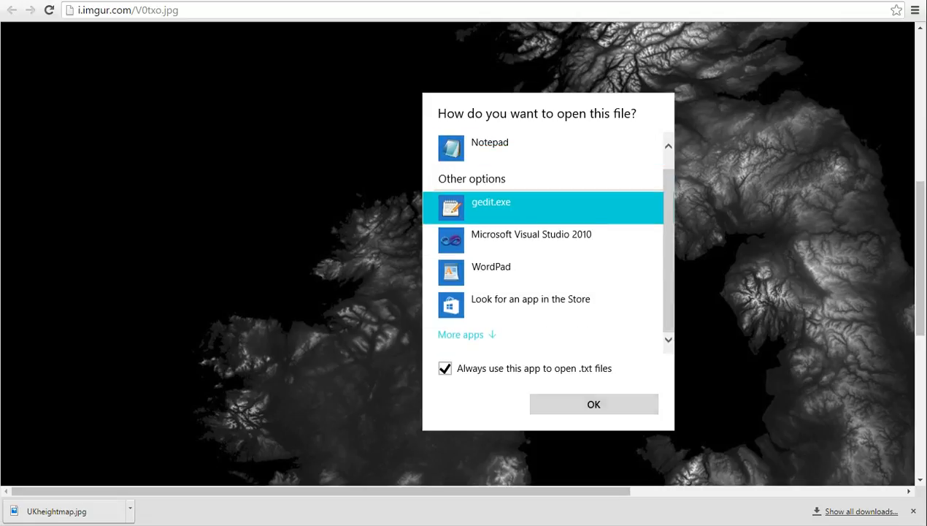
{"action": "left_click", "coordinate": [594, 403]}
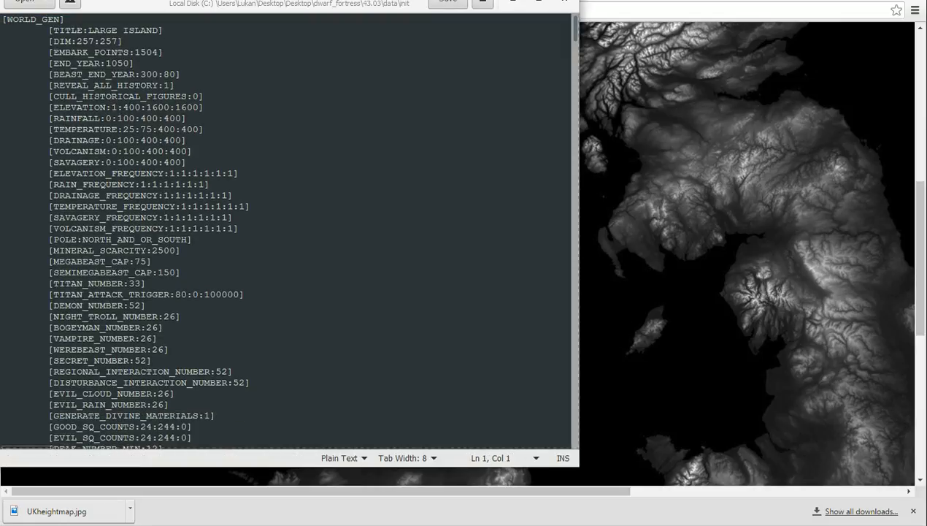
Widen the editor window and copy the whole LARGE ISLAND world-gen block, from its WORLD_GEN line through VOLCANISM_RANGES.
{"action": "left_click_drag", "start_coordinate": [579, 241], "coordinate": [926, 241]}
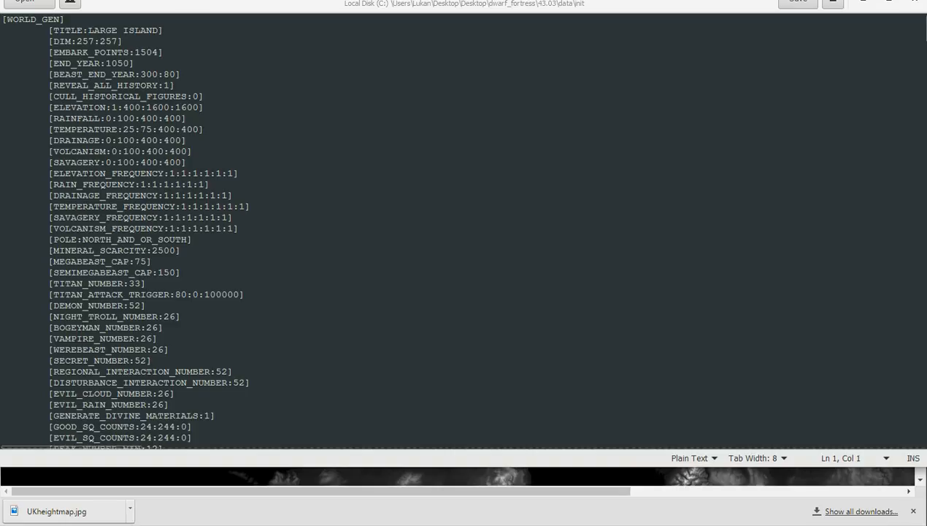
{"action": "left_click", "coordinate": [209, 184]}
{"action": "left_click", "coordinate": [2, 20]}
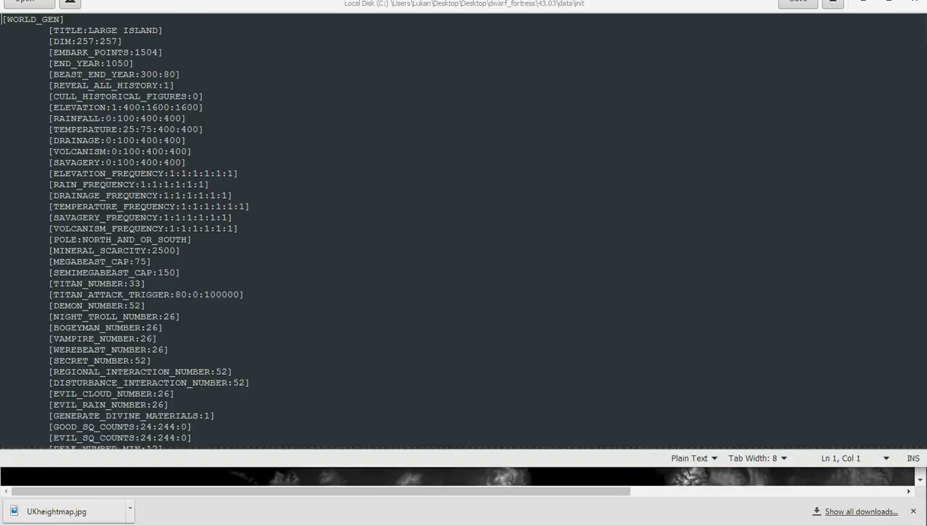
{"action": "key", "text": "shift+Down"}
{"action": "key", "text": "shift+Down"}
{"action": "key", "text": "shift+Down"}
{"action": "key", "text": "shift+Down"}
{"action": "key", "text": "shift+Down"}
{"action": "key", "text": "shift+Down"}
{"action": "key", "text": "shift+Down"}
{"action": "key", "text": "shift+Down"}
{"action": "key", "text": "shift+Down"}
{"action": "key", "text": "shift+Down"}
{"action": "key", "text": "shift+Down"}
{"action": "key", "text": "shift+Down"}
{"action": "key", "text": "shift+Down"}
{"action": "key", "text": "shift+Down"}
{"action": "key", "text": "shift+Down"}
{"action": "key", "text": "shift+Down"}
{"action": "key", "text": "shift+Down"}
{"action": "key", "text": "shift+Down"}
{"action": "key", "text": "shift+Down"}
{"action": "key", "text": "shift+Down"}
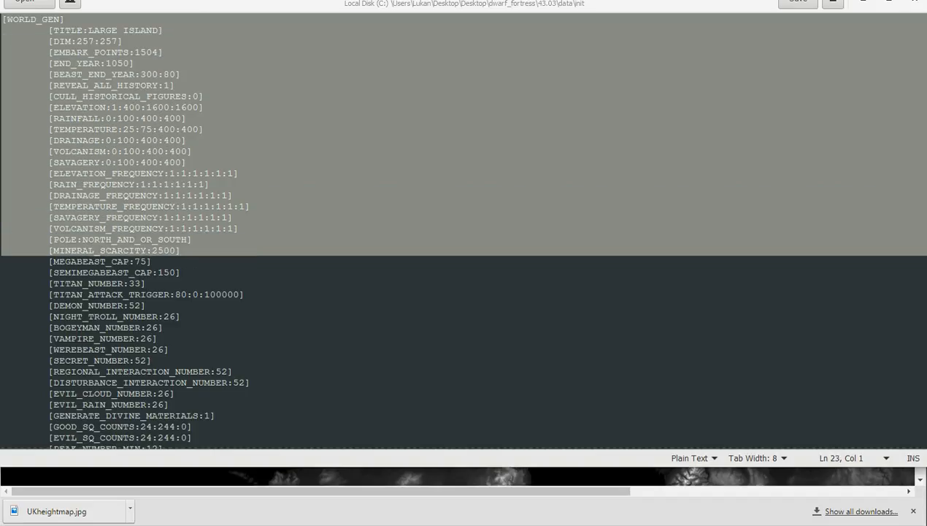
{"action": "key", "text": "shift+Down"}
{"action": "key", "text": "shift+Down"}
{"action": "key", "text": "shift+Down"}
{"action": "key", "text": "shift+Down"}
{"action": "key", "text": "shift+Down"}
{"action": "key", "text": "shift+Down"}
{"action": "key", "text": "shift+Down"}
{"action": "key", "text": "shift+Down"}
{"action": "key", "text": "shift+Down"}
{"action": "key", "text": "shift+Down"}
{"action": "key", "text": "shift+Down"}
{"action": "key", "text": "shift+Down"}
{"action": "key", "text": "shift+Down"}
{"action": "key", "text": "shift+Down"}
{"action": "key", "text": "shift+Down"}
{"action": "key", "text": "shift+Down"}
{"action": "key", "text": "shift+Down"}
{"action": "key", "text": "shift+Down"}
{"action": "key", "text": "shift+Down"}
{"action": "key", "text": "shift+Down"}
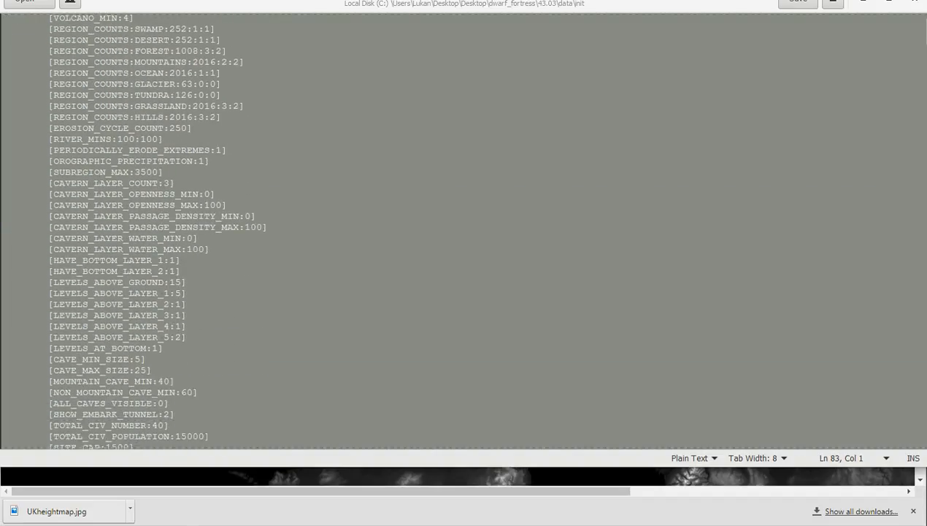
{"action": "key", "text": "shift+Down"}
{"action": "key", "text": "shift+Down"}
{"action": "key", "text": "shift+Down"}
{"action": "key", "text": "shift+Down"}
{"action": "key", "text": "shift+Down"}
{"action": "key", "text": "shift+Down"}
{"action": "key", "text": "shift+Down"}
{"action": "key", "text": "shift+Down"}
{"action": "key", "text": "shift+Up"}
{"action": "key", "text": "shift+Up"}
{"action": "key", "text": "shift+Up"}
{"action": "key", "text": "shift+Up"}
{"action": "key", "text": "shift+Up"}
{"action": "key", "text": "shift+Up"}
{"action": "key", "text": "shift+Up"}
{"action": "key", "text": "shift+Up"}
{"action": "key", "text": "shift+Up"}
{"action": "key", "text": "shift+Up"}
{"action": "key", "text": "shift+Up"}
{"action": "key", "text": "shift+Up"}
{"action": "key", "text": "shift+Up"}
{"action": "key", "text": "shift+Up"}
{"action": "key", "text": "shift+Up"}
{"action": "key", "text": "shift+Up"}
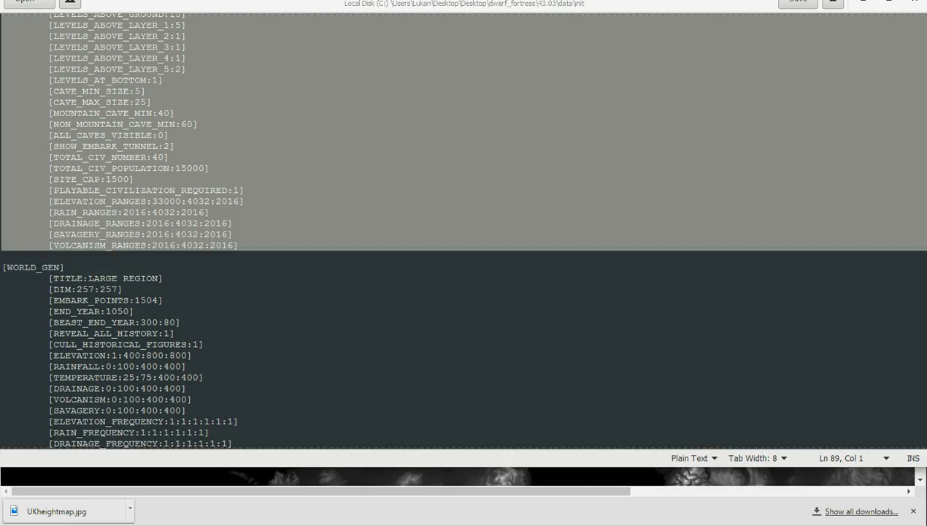
Paste the copied LARGE ISLAND block at the end of the file, separated by blank lines from the last PS_VL row.
{"action": "key", "text": "Page_Down"}
{"action": "key", "text": "Page_Down"}
{"action": "key", "text": "Page_Down"}
{"action": "key", "text": "Page_Down"}
{"action": "key", "text": "Page_Down"}
{"action": "key", "text": "Page_Down"}
{"action": "key", "text": "Page_Down"}
{"action": "key", "text": "Page_Down"}
{"action": "key", "text": "Page_Down"}
{"action": "key", "text": "Page_Down"}
{"action": "key", "text": "Page_Down"}
{"action": "key", "text": "Page_Down"}
{"action": "key", "text": "Page_Down"}
{"action": "key", "text": "Page_Down"}
{"action": "key", "text": "Page_Down"}
{"action": "key", "text": "Page_Down"}
{"action": "key", "text": "Page_Down"}
{"action": "key", "text": "Page_Down"}
{"action": "key", "text": "Page_Down"}
{"action": "key", "text": "Page_Down"}
{"action": "key", "text": "Page_Down"}
{"action": "key", "text": "Page_Down"}
{"action": "key", "text": "Page_Down"}
{"action": "key", "text": "Page_Down"}
{"action": "key", "text": "Page_Down"}
{"action": "key", "text": "Page_Down"}
{"action": "key", "text": "Page_Down"}
{"action": "key", "text": "Page_Down"}
{"action": "key", "text": "Page_Down"}
{"action": "key", "text": "Page_Down"}
{"action": "key", "text": "Page_Down"}
{"action": "key", "text": "Page_Down"}
{"action": "key", "text": "Page_Down"}
{"action": "key", "text": "Page_Down"}
{"action": "key", "text": "Page_Down"}
{"action": "key", "text": "Page_Down"}
{"action": "key", "text": "Page_Down"}
{"action": "key", "text": "Page_Down"}
{"action": "key", "text": "Page_Down"}
{"action": "key", "text": "Page_Down"}
{"action": "key", "text": "Page_Down"}
{"action": "key", "text": "Page_Down"}
{"action": "key", "text": "Page_Down"}
{"action": "key", "text": "Page_Down"}
{"action": "key", "text": "Page_Down"}
{"action": "key", "text": "Page_Down"}
{"action": "key", "text": "Page_Down"}
{"action": "key", "text": "Page_Down"}
{"action": "key", "text": "Page_Down"}
{"action": "key", "text": "Page_Down"}
{"action": "key", "text": "Page_Down"}
{"action": "key", "text": "Page_Down"}
{"action": "key", "text": "Page_Down"}
{"action": "key", "text": "Page_Down"}
{"action": "key", "text": "Page_Down"}
{"action": "key", "text": "Page_Down"}
{"action": "key", "text": "Page_Down"}
{"action": "key", "text": "Page_Down"}
{"action": "key", "text": "Page_Down"}
{"action": "key", "text": "Page_Down"}
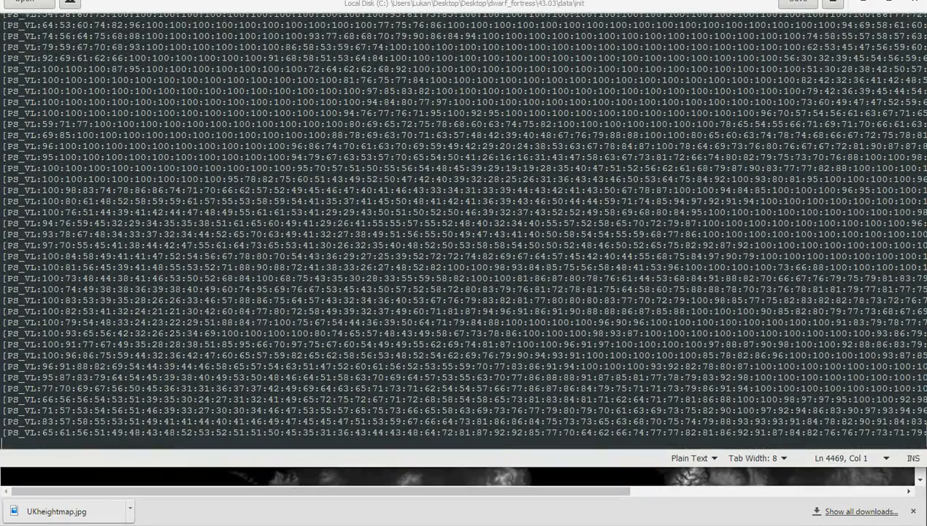
{"action": "key", "text": "Return"}
{"action": "key", "text": "Return"}
{"action": "key", "text": "ctrl+v"}
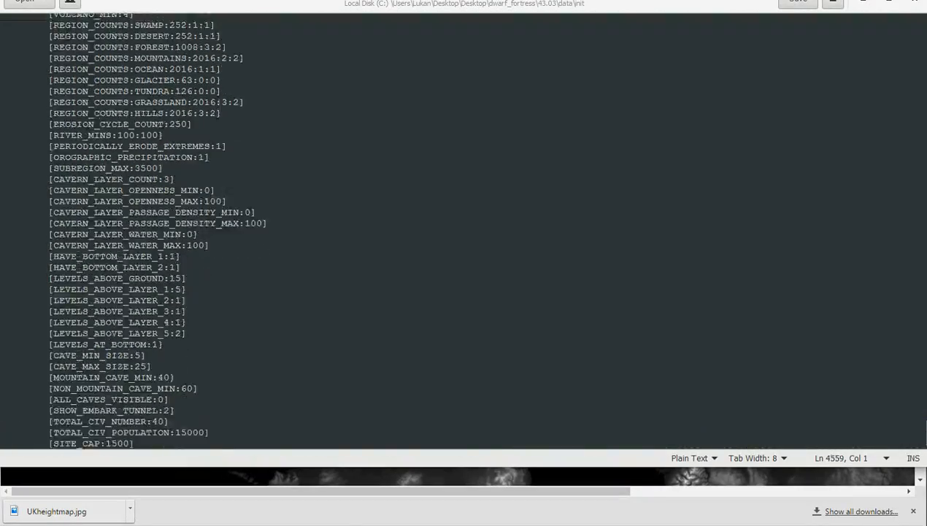
Retitle the pasted world-gen block at the end of the file as Youtube Island.
{"action": "key", "text": "Up"}
{"action": "key", "text": "Up"}
{"action": "key", "text": "Up"}
{"action": "key", "text": "Up"}
{"action": "key", "text": "Up"}
{"action": "key", "text": "Up"}
{"action": "key", "text": "Up"}
{"action": "key", "text": "Up"}
{"action": "key", "text": "Up"}
{"action": "key", "text": "Up"}
{"action": "key", "text": "Up"}
{"action": "key", "text": "Up"}
{"action": "key", "text": "Up"}
{"action": "key", "text": "Up"}
{"action": "key", "text": "Up"}
{"action": "key", "text": "Up"}
{"action": "key", "text": "Up"}
{"action": "key", "text": "Up"}
{"action": "key", "text": "Up"}
{"action": "key", "text": "Up"}
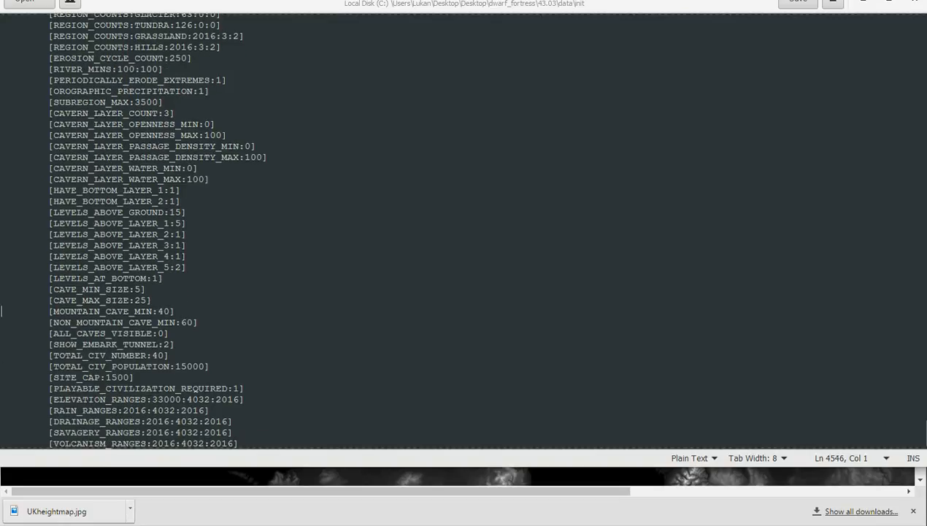
{"action": "key", "text": "Up"}
{"action": "key", "text": "Up"}
{"action": "key", "text": "Up"}
{"action": "key", "text": "Up"}
{"action": "key", "text": "Up"}
{"action": "key", "text": "Up"}
{"action": "key", "text": "Up"}
{"action": "key", "text": "Up"}
{"action": "key", "text": "Up"}
{"action": "key", "text": "Up"}
{"action": "key", "text": "Up"}
{"action": "key", "text": "Up"}
{"action": "key", "text": "Up"}
{"action": "key", "text": "Up"}
{"action": "key", "text": "Up"}
{"action": "key", "text": "Up"}
{"action": "key", "text": "Up"}
{"action": "key", "text": "Up"}
{"action": "key", "text": "Up"}
{"action": "key", "text": "Up"}
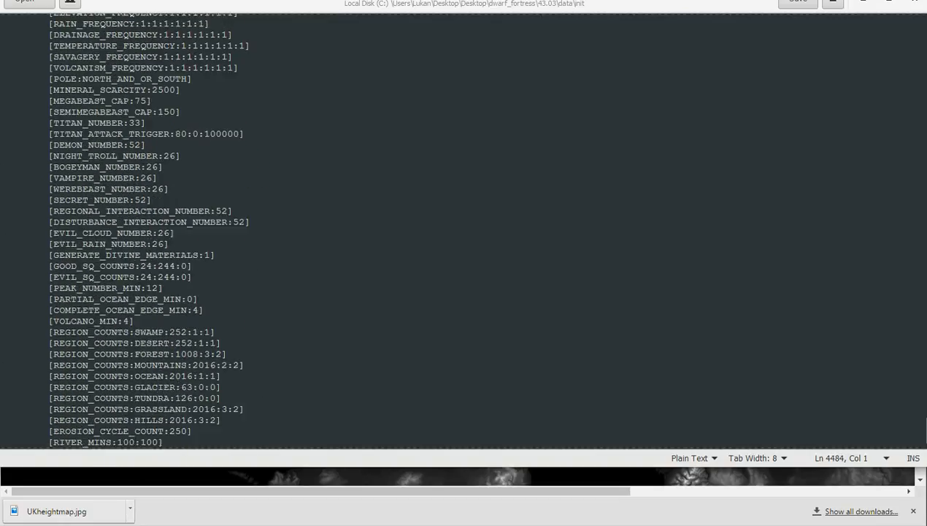
{"action": "key", "text": "Up"}
{"action": "key", "text": "Up"}
{"action": "key", "text": "Up"}
{"action": "key", "text": "Up"}
{"action": "key", "text": "Up"}
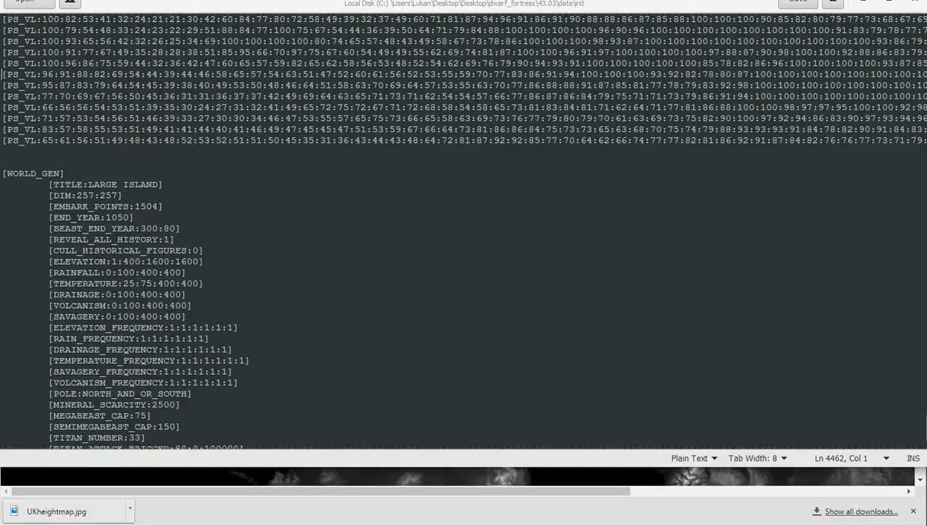
{"action": "key", "text": "Down"}
{"action": "key", "text": "Down"}
{"action": "key", "text": "Down"}
{"action": "key", "text": "Down"}
{"action": "key", "text": "Down"}
{"action": "key", "text": "Down"}
{"action": "key", "text": "Down"}
{"action": "key", "text": "Right"}
{"action": "key", "text": "Right"}
{"action": "key", "text": "Right"}
{"action": "key", "text": "Right"}
{"action": "key", "text": "Right"}
{"action": "key", "text": "Right"}
{"action": "key", "text": "Right"}
{"action": "key", "text": "Right"}
{"action": "key", "text": "Delete"}
{"action": "key", "text": "Delete"}
{"action": "key", "text": "Delete"}
{"action": "key", "text": "Delete"}
{"action": "key", "text": "Delete"}
{"action": "key", "text": "Delete"}
{"action": "key", "text": "Delete"}
{"action": "key", "text": "Delete"}
{"action": "key", "text": "Delete"}
{"action": "key", "text": "Delete"}
{"action": "key", "text": "Delete"}
{"action": "key", "text": "Delete"}
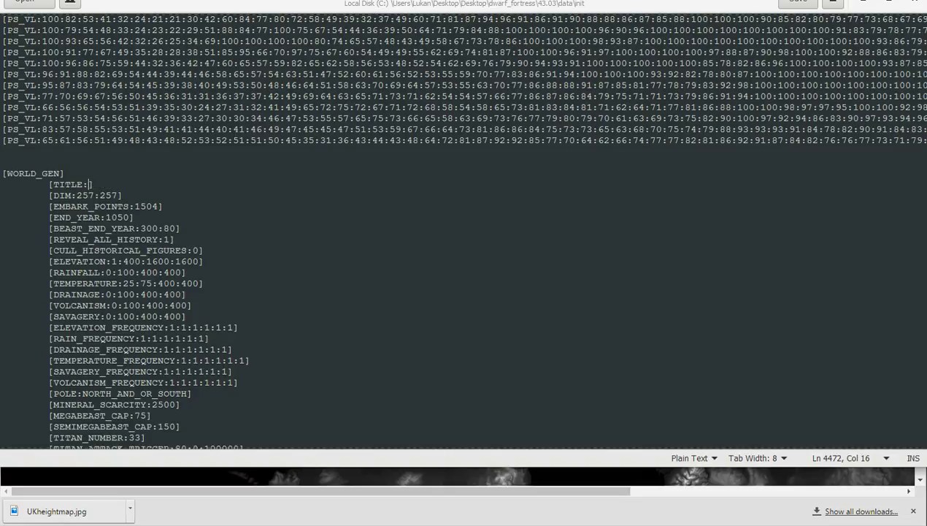
{"action": "type", "text": "Youtube Id"}
{"action": "key", "text": "BackSpace"}
{"action": "type", "text": "sland"}
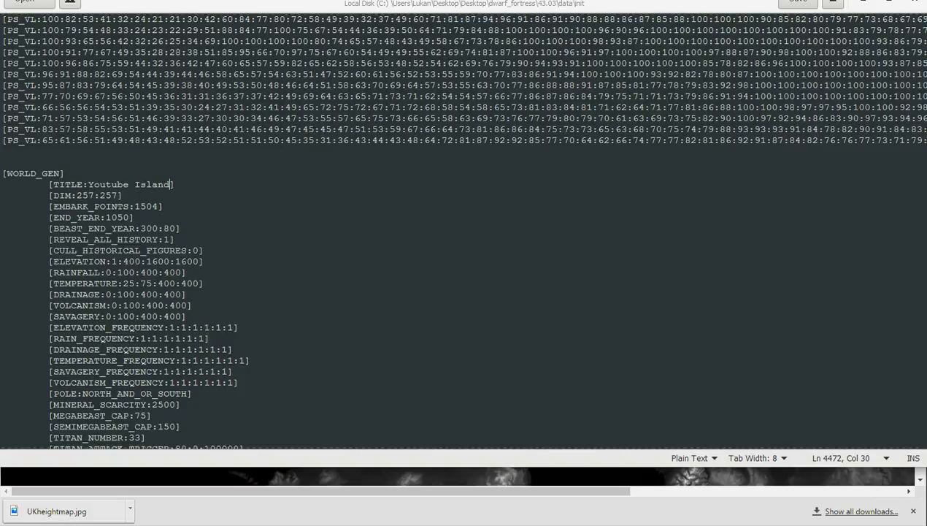
Save world_gen.txt and close the text editor.
{"action": "key", "text": "Down"}
{"action": "key", "text": "ctrl+s"}
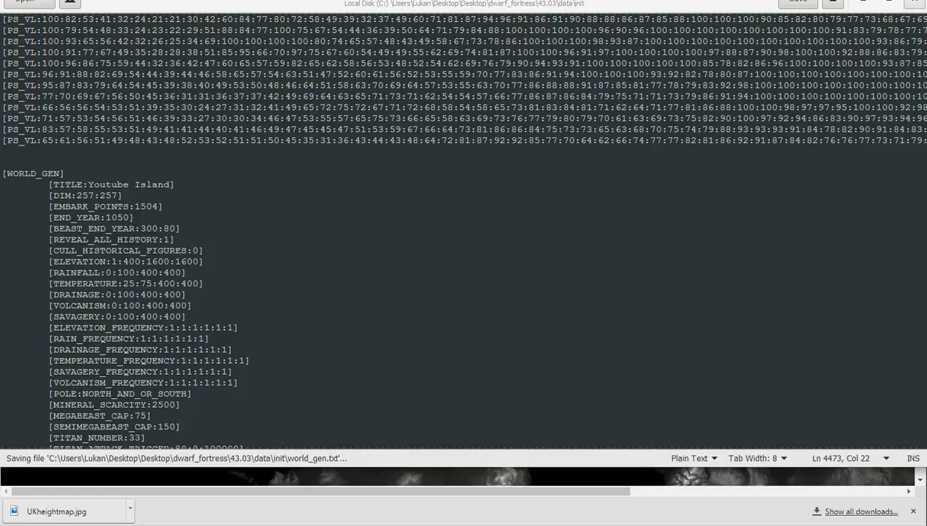
{"action": "key", "text": "alt+F4"}
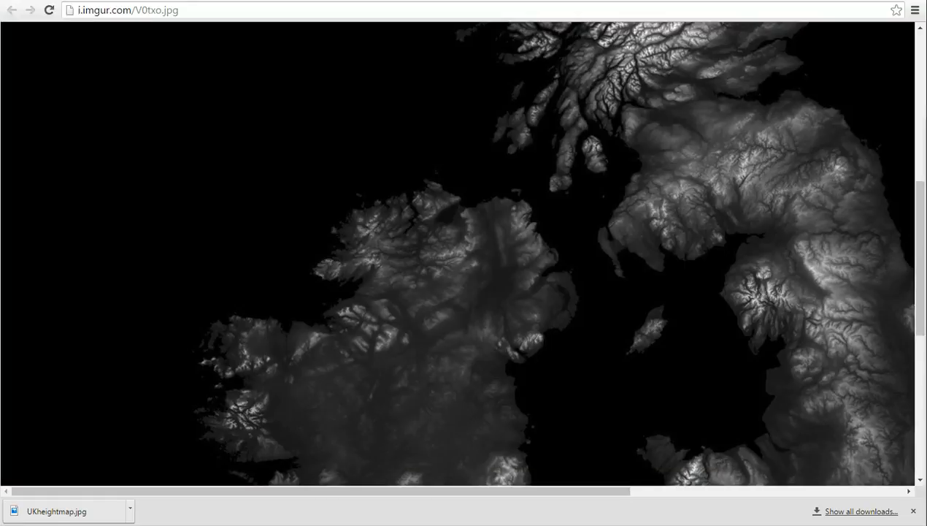
Launch GIMP.
{"action": "key", "text": "super"}
{"action": "type", "text": "gimp"}
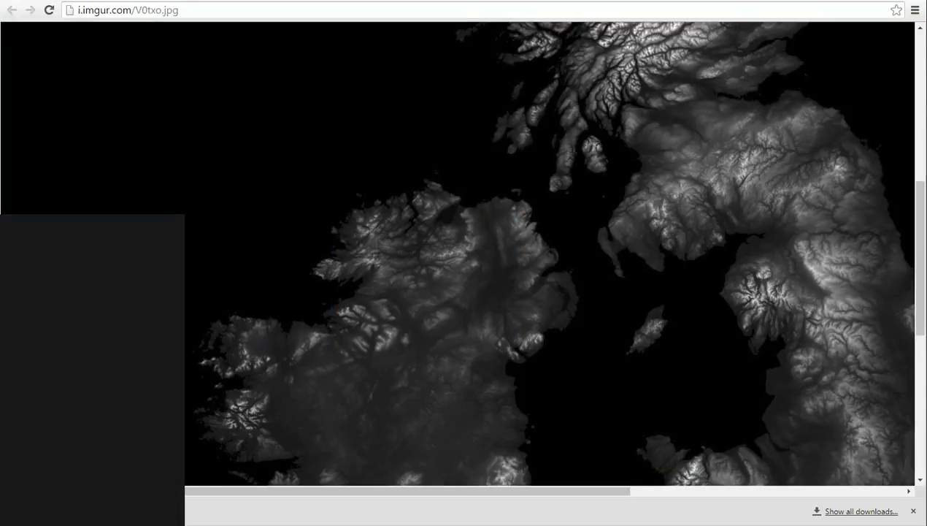
{"action": "key", "text": "Return"}
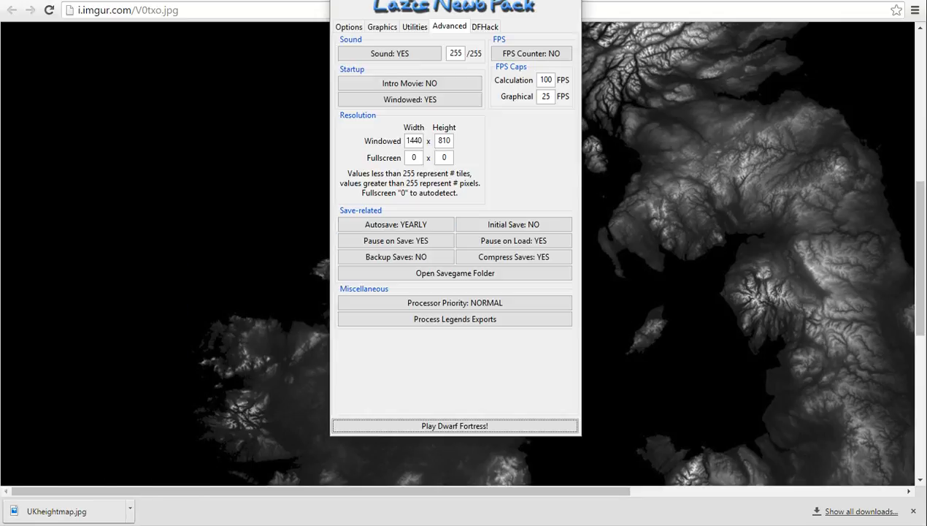
Launch PerfectWorld from the Lazy Newb Pack utilities, then reposition and widen its window.
{"action": "left_click", "coordinate": [414, 27]}
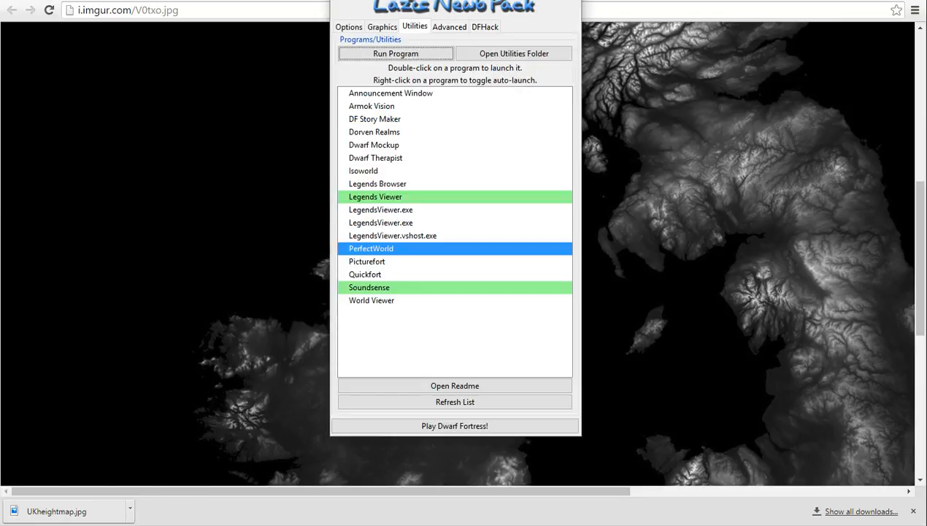
{"action": "left_click", "coordinate": [395, 54]}
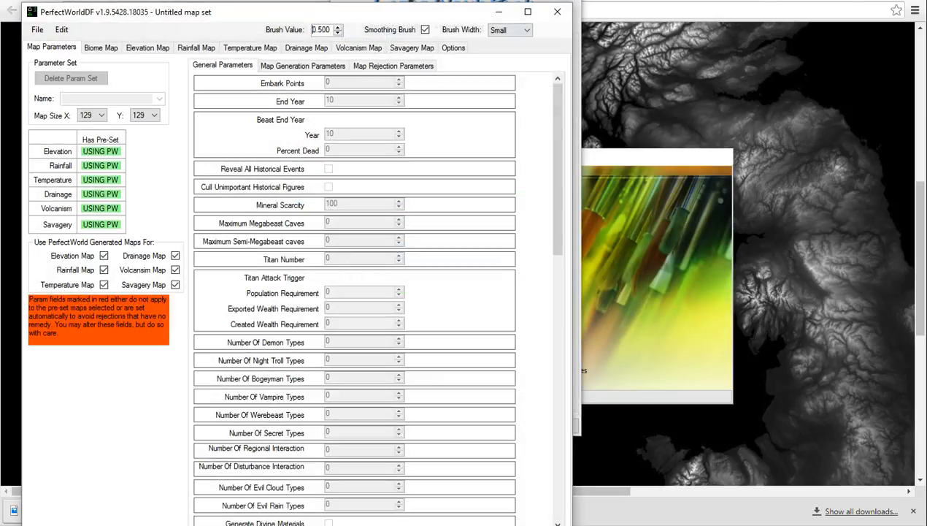
{"action": "left_click_drag", "start_coordinate": [467, 16], "coordinate": [444, 14]}
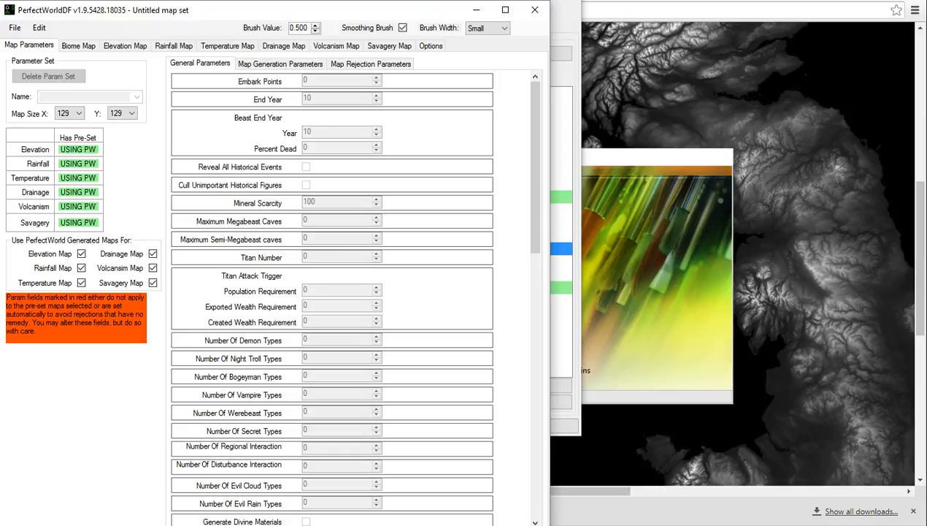
{"action": "mouse_move", "coordinate": [549, 524]}
{"action": "left_mouse_down"}
{"action": "mouse_move", "coordinate": [829, 477]}
{"action": "mouse_move", "coordinate": [924, 525]}
{"action": "left_mouse_up"}
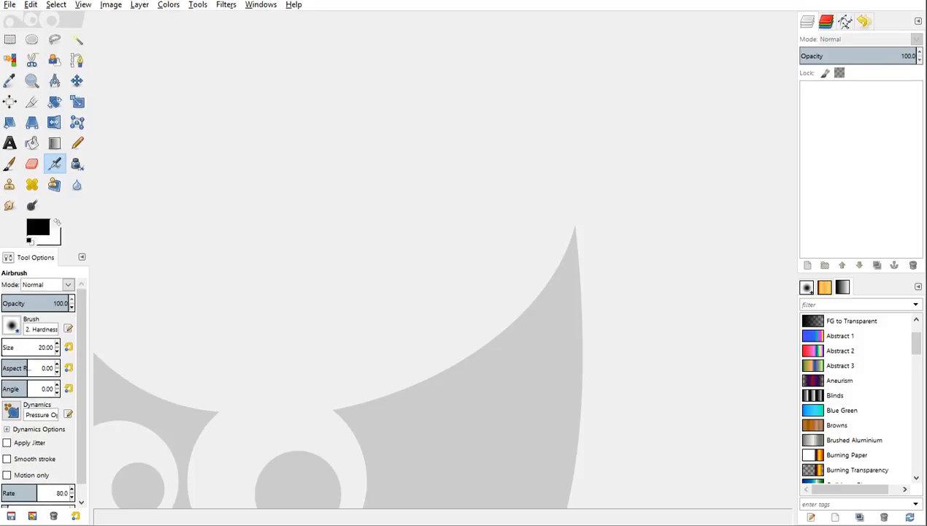
In GIMP, start opening an image and browse to the WorldsToPlayWith folder inside dwarf_fortress on the desktop.
{"action": "key", "text": "alt+f"}
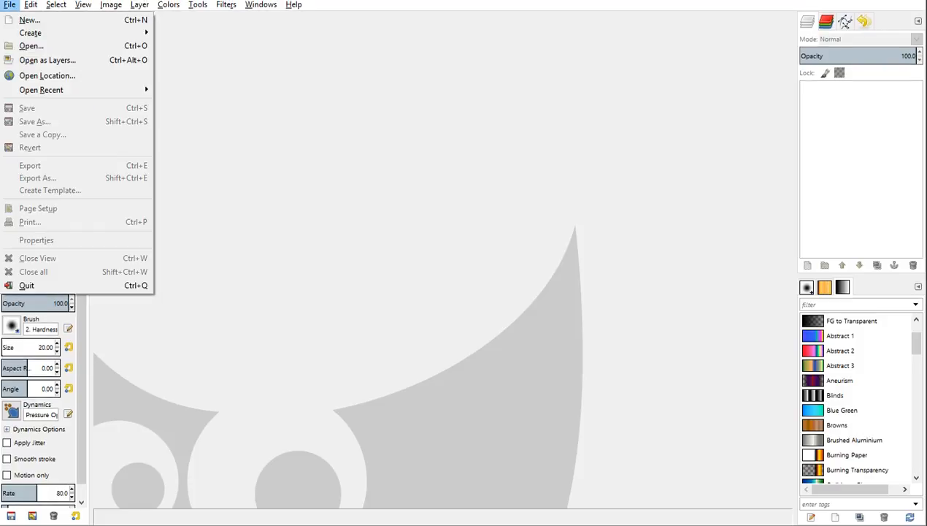
{"action": "key", "text": "Down"}
{"action": "key", "text": "Down"}
{"action": "key", "text": "Return"}
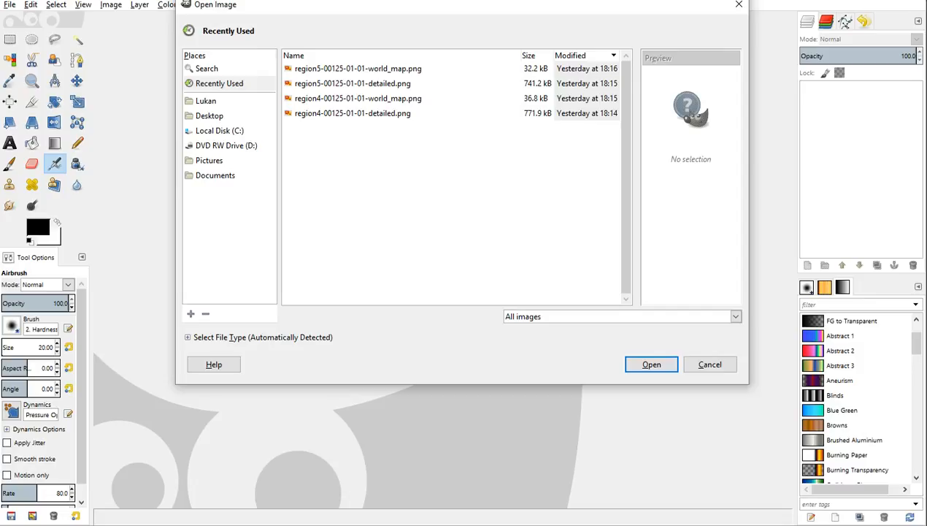
{"action": "left_click", "coordinate": [206, 101]}
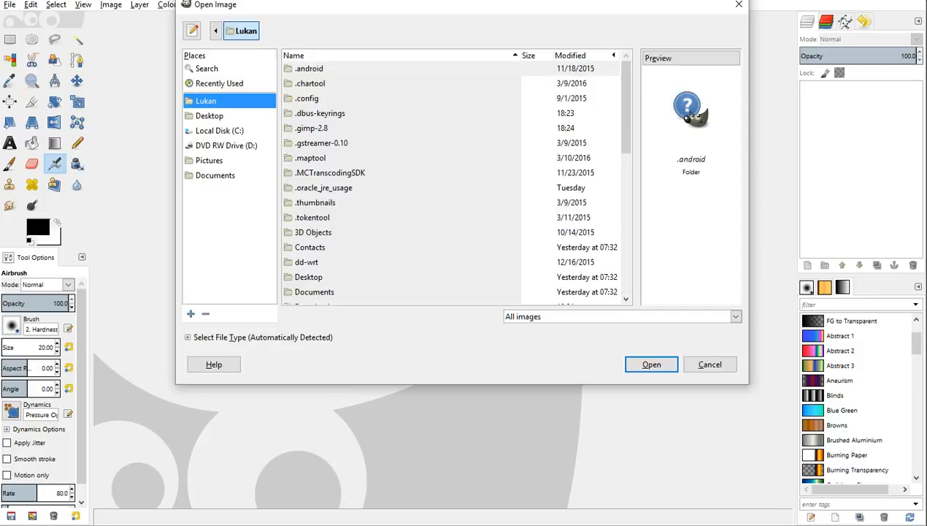
{"action": "left_click", "coordinate": [210, 116]}
{"action": "double_click", "coordinate": [309, 68]}
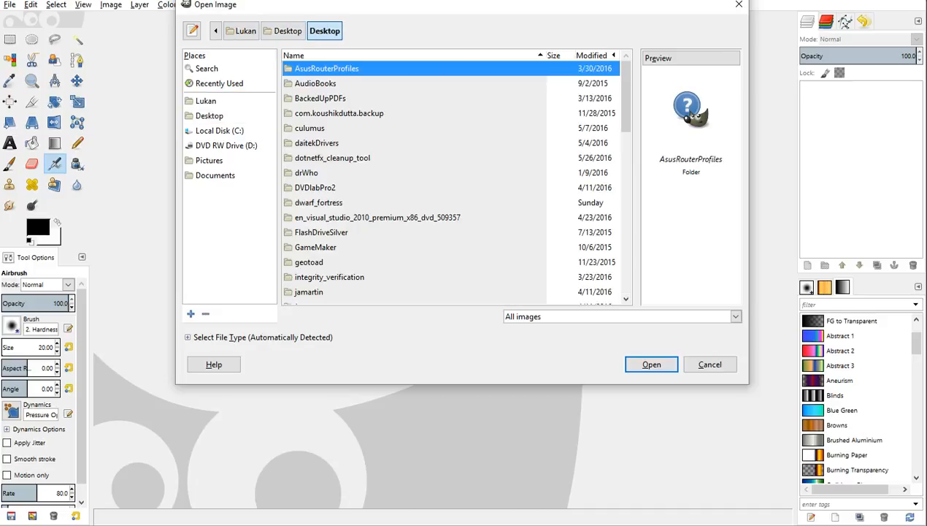
{"action": "double_click", "coordinate": [318, 202]}
{"action": "double_click", "coordinate": [326, 142]}
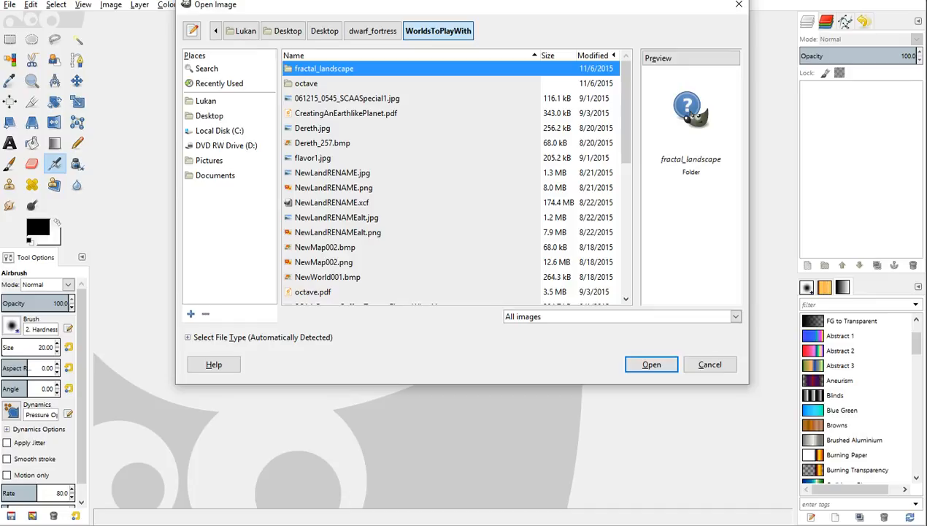
Open UKheightmap.jpg from the WorldsToPlayWith folder and look closely at the Scottish terrain.
{"action": "left_click", "coordinate": [325, 248]}
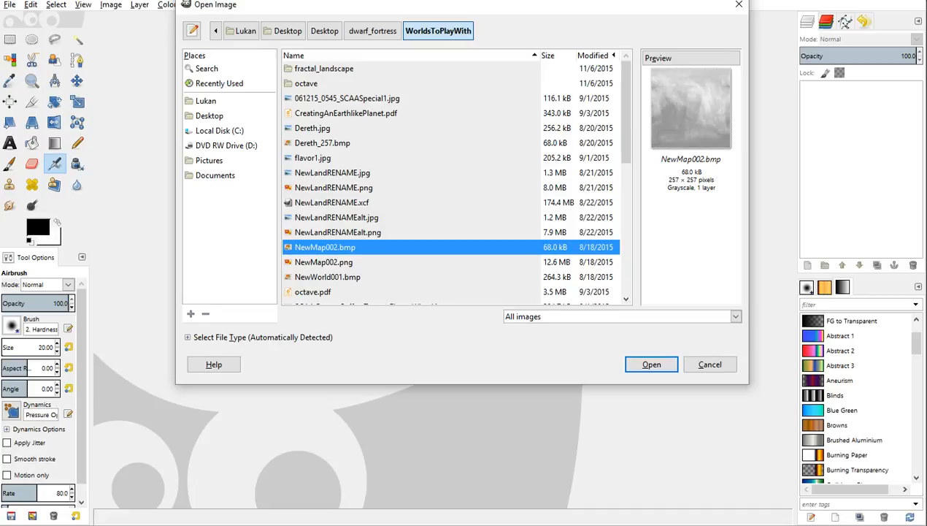
{"action": "scroll", "coordinate": [452, 183], "scroll_direction": "down", "scroll_amount": 6}
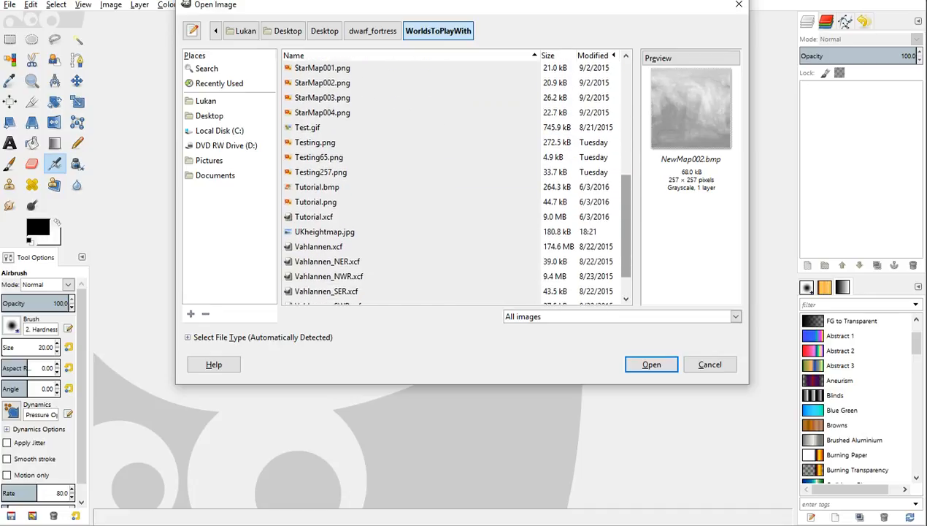
{"action": "left_click_drag", "start_coordinate": [626, 224], "coordinate": [626, 227]}
{"action": "left_click", "coordinate": [325, 230]}
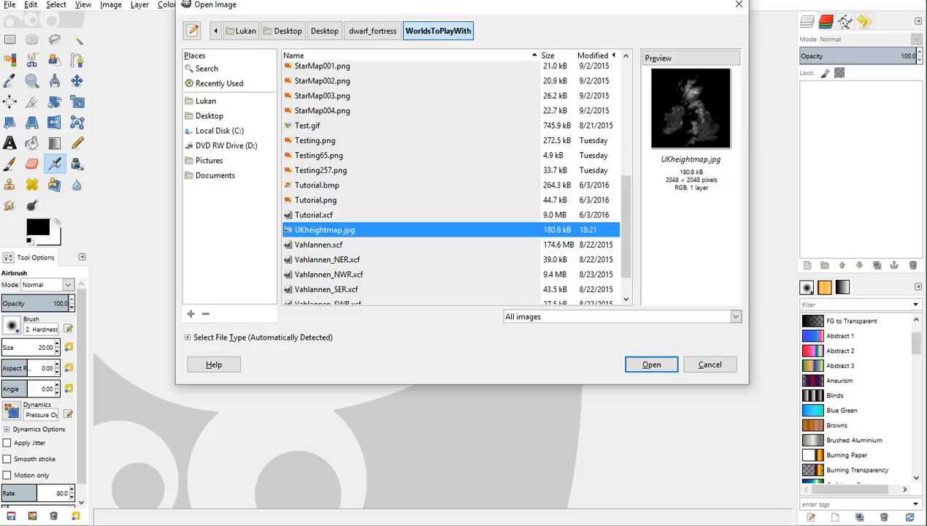
{"action": "left_click", "coordinate": [652, 364]}
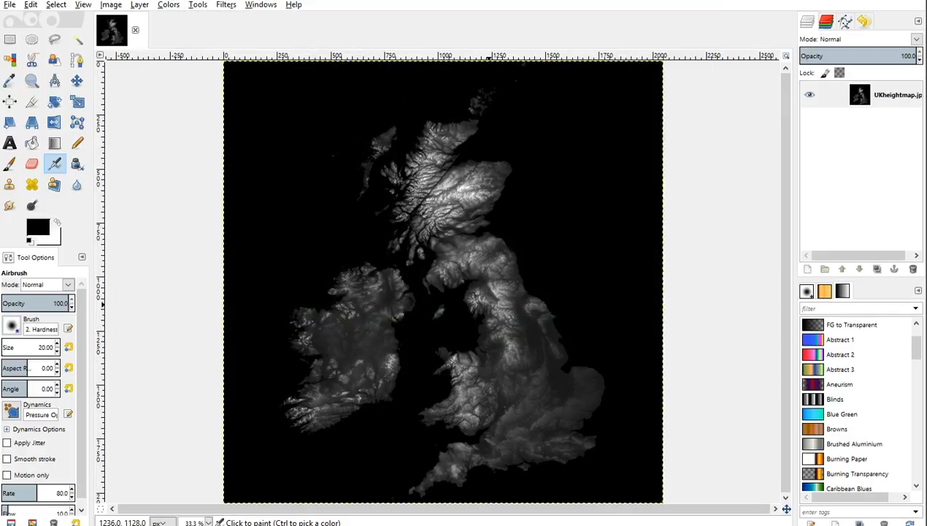
{"action": "scroll", "coordinate": [469, 194], "scroll_direction": "up", "scroll_amount": 6}
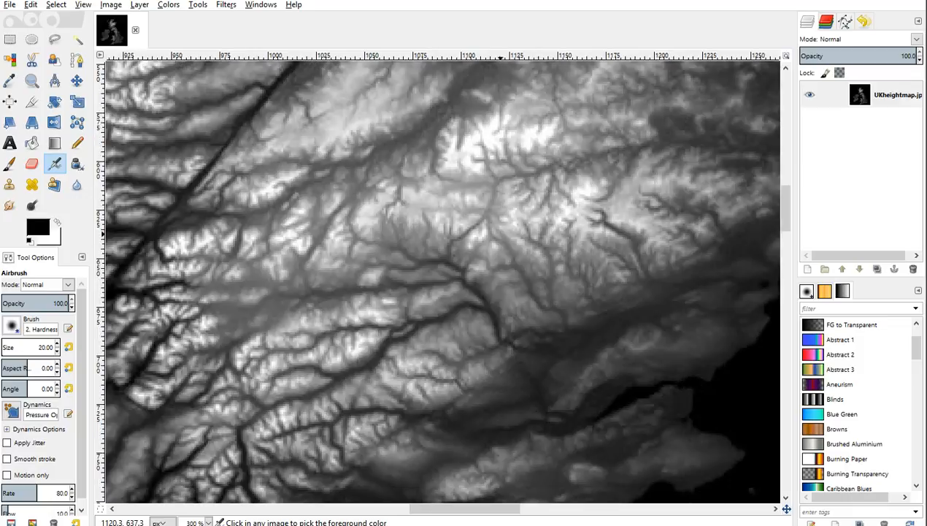
Start scaling the UK heightmap image and set its width and height to 257 px.
{"action": "scroll", "coordinate": [359, 234], "scroll_direction": "down", "scroll_amount": 3}
{"action": "scroll", "coordinate": [363, 252], "scroll_direction": "down", "scroll_amount": 3}
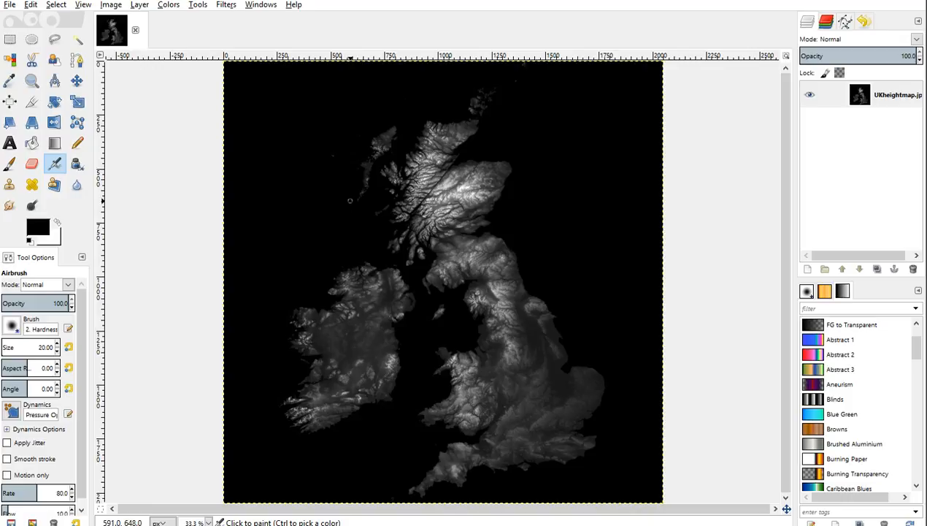
{"action": "right_click", "coordinate": [348, 201]}
{"action": "mouse_move", "coordinate": [380, 241]}
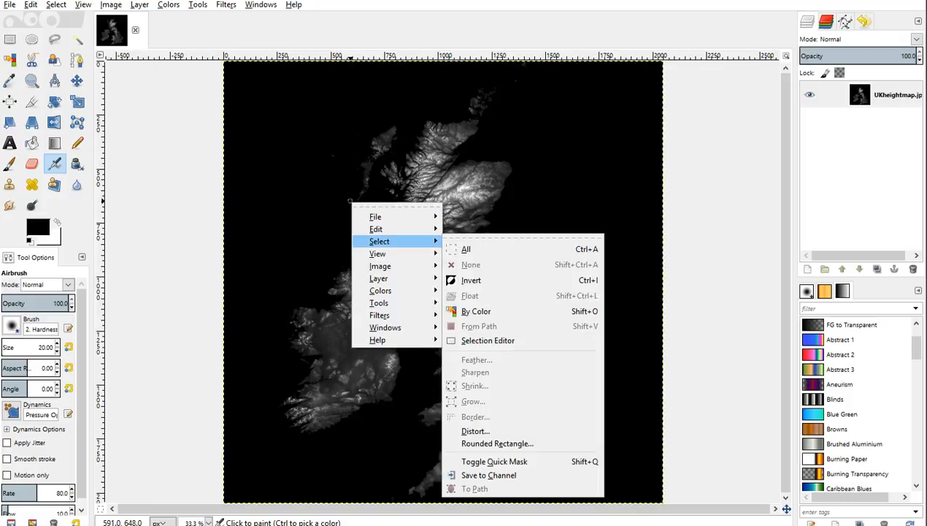
{"action": "mouse_move", "coordinate": [380, 266]}
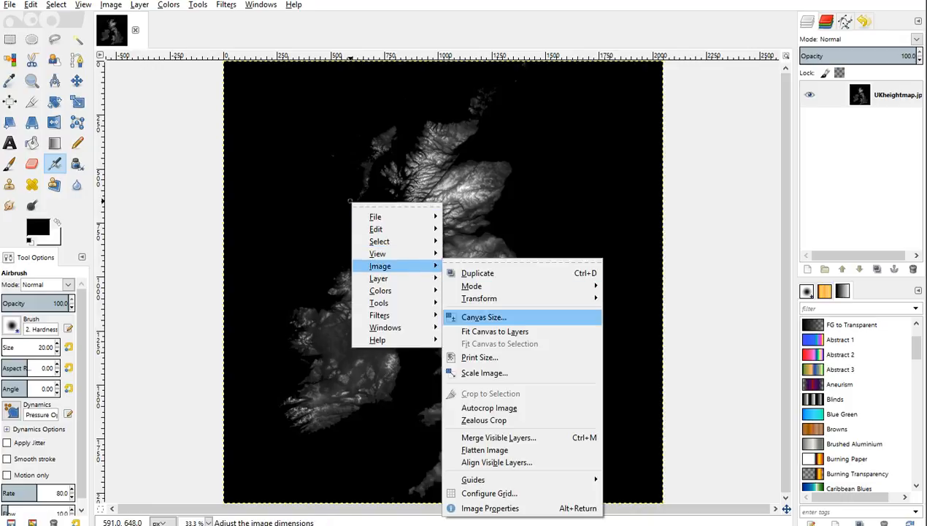
{"action": "left_click", "coordinate": [484, 372]}
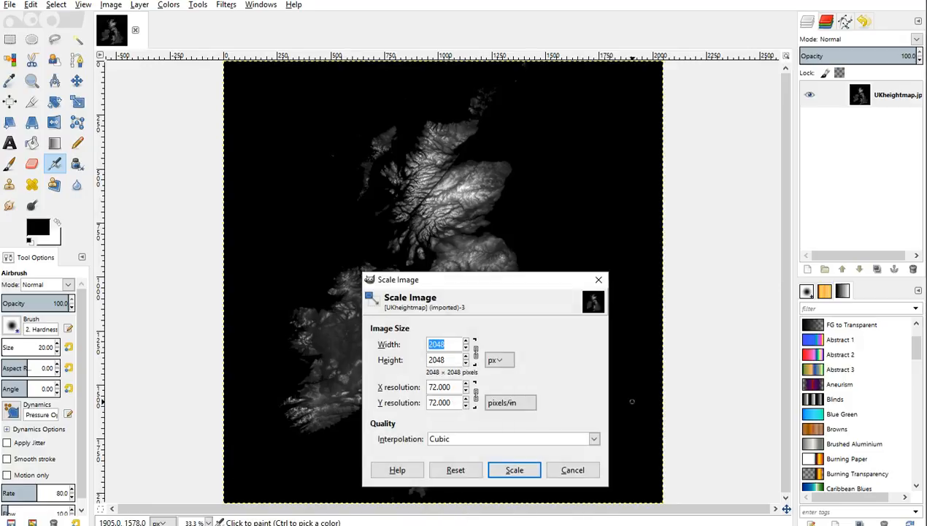
{"action": "type", "text": "57"}
{"action": "key", "text": "Tab"}
Set the X and Y resolution to 300 pixels/in and apply the image scaling.
{"action": "key", "text": "Tab"}
{"action": "key", "text": "Tab"}
{"action": "key", "text": "Tab"}
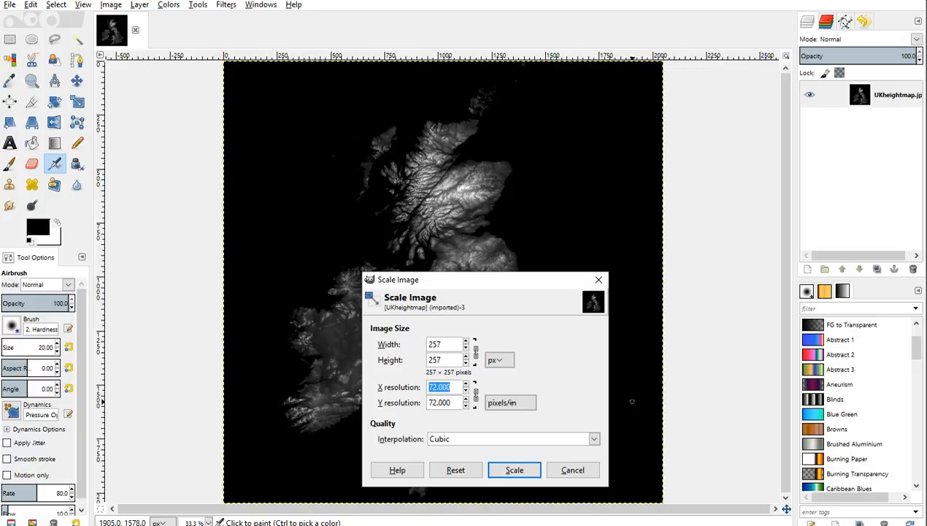
{"action": "type", "text": "300"}
{"action": "key", "text": "Tab"}
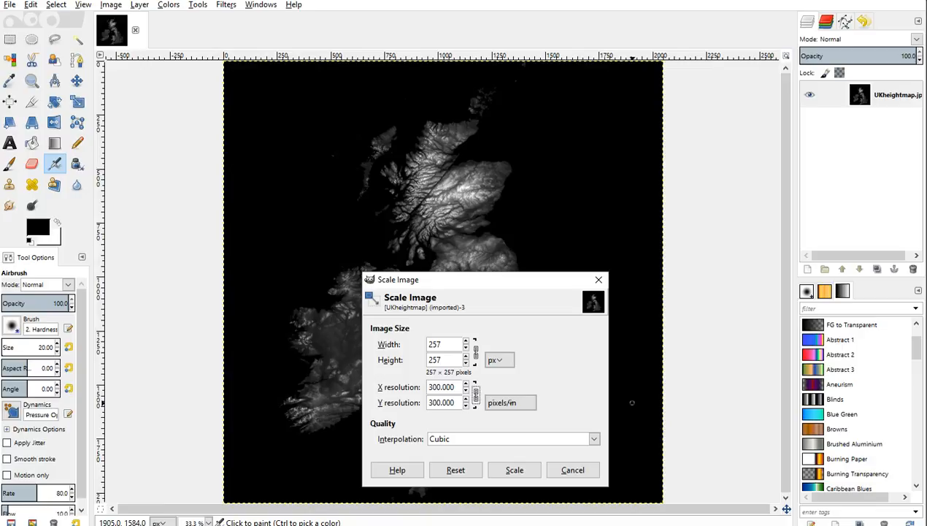
{"action": "left_click", "coordinate": [515, 469]}
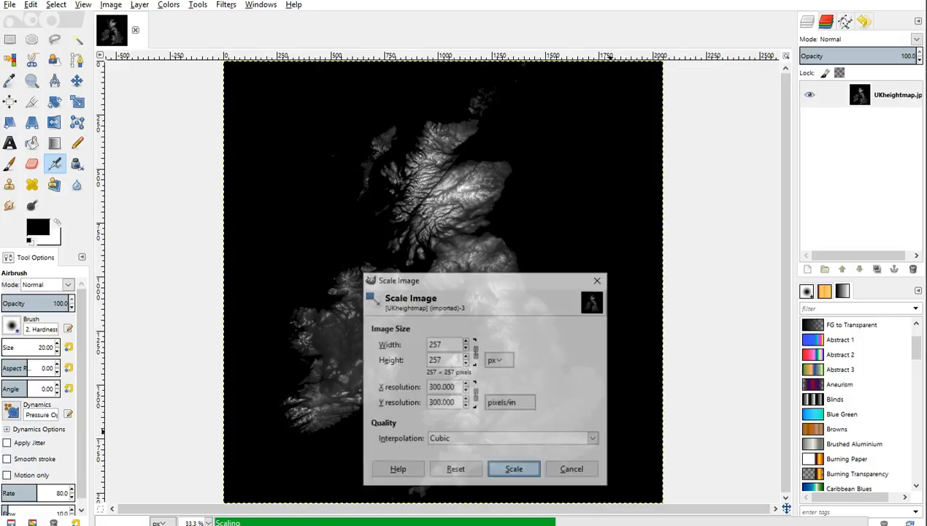
{"action": "right_click", "coordinate": [443, 278]}
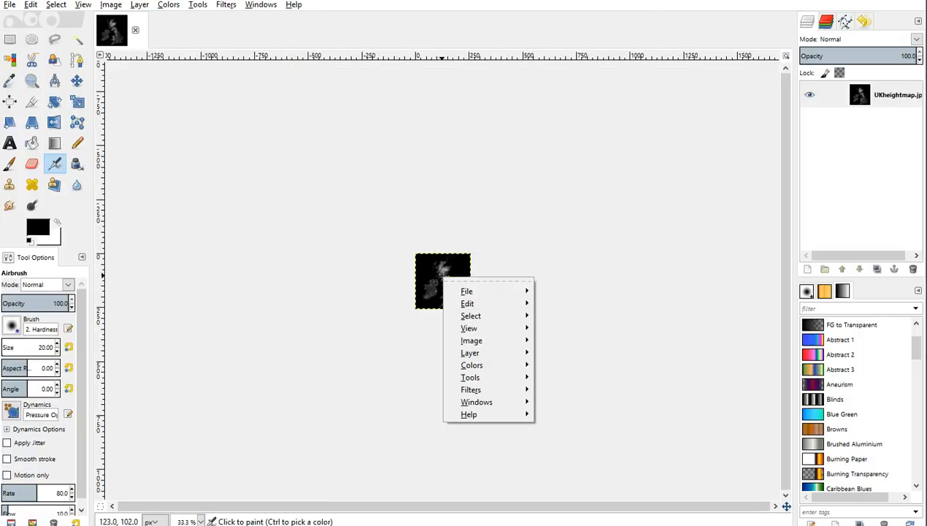
{"action": "key", "text": "Escape"}
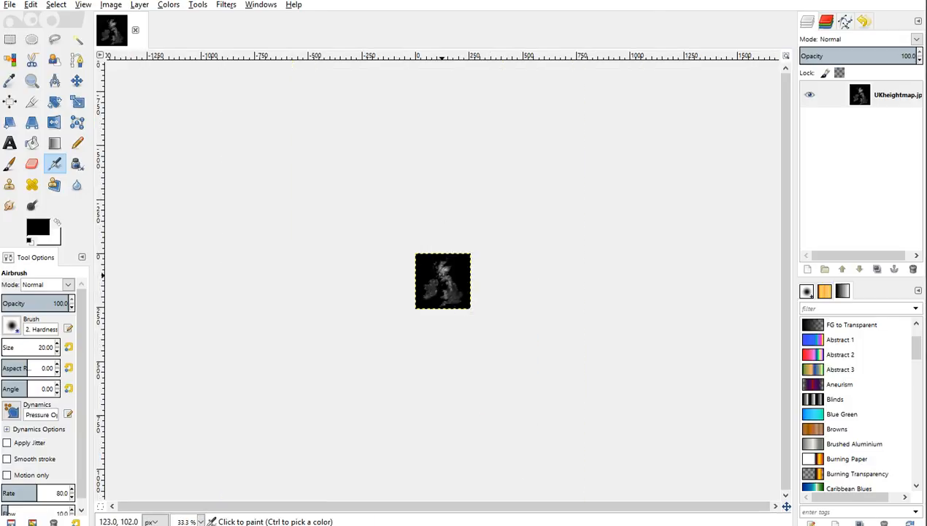
Export the scaled heightmap as UKheightmap.png into the WorldsToPlayWith folder, keeping the default PNG options.
{"action": "left_click", "coordinate": [9, 5]}
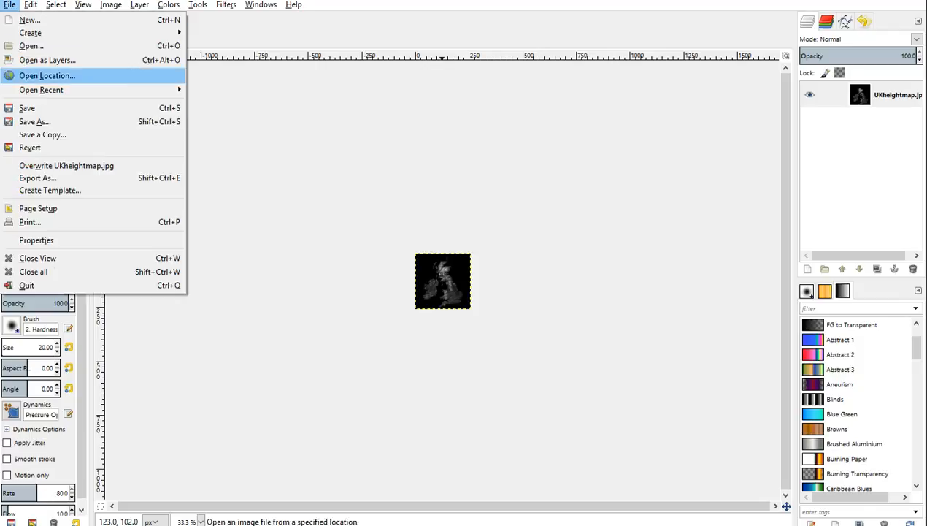
{"action": "left_click", "coordinate": [38, 177]}
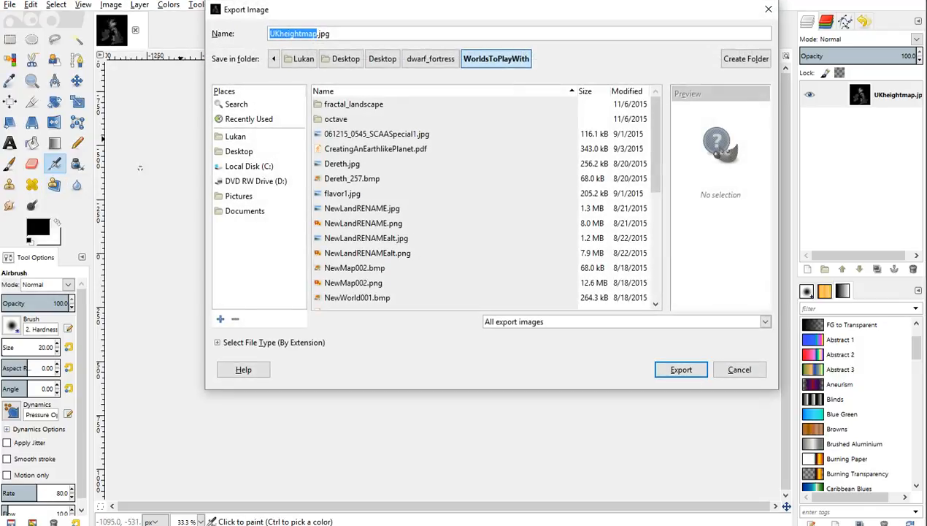
{"action": "key", "text": "End"}
{"action": "key", "text": "BackSpace"}
{"action": "key", "text": "BackSpace"}
{"action": "key", "text": "BackSpace"}
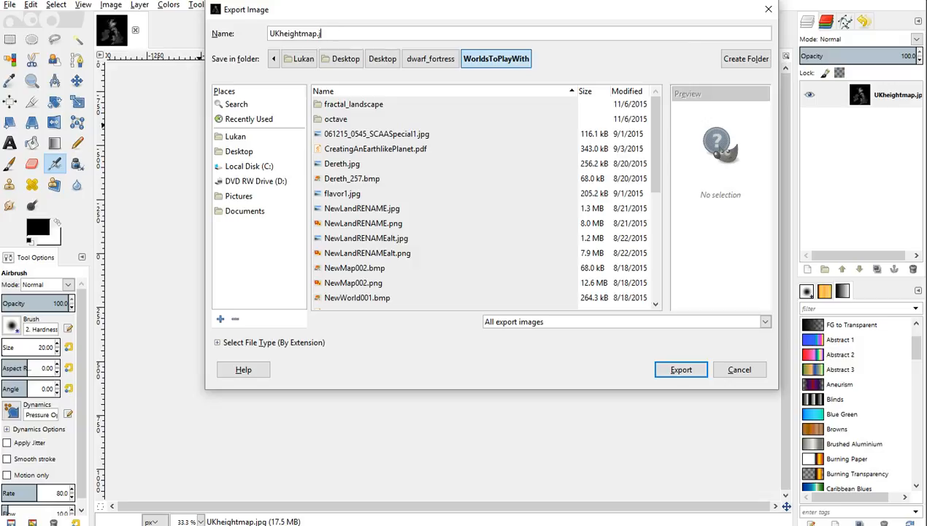
{"action": "type", "text": "png"}
{"action": "key", "text": "Return"}
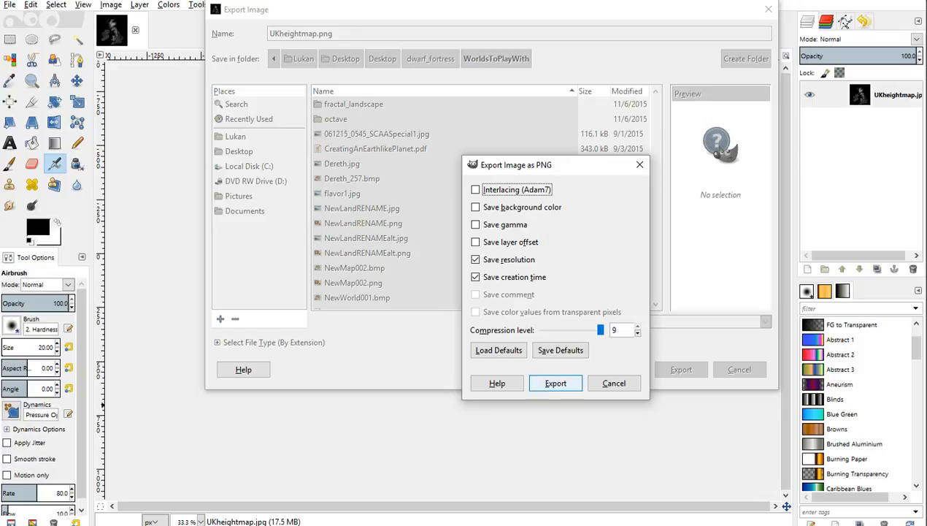
{"action": "left_click", "coordinate": [548, 378]}
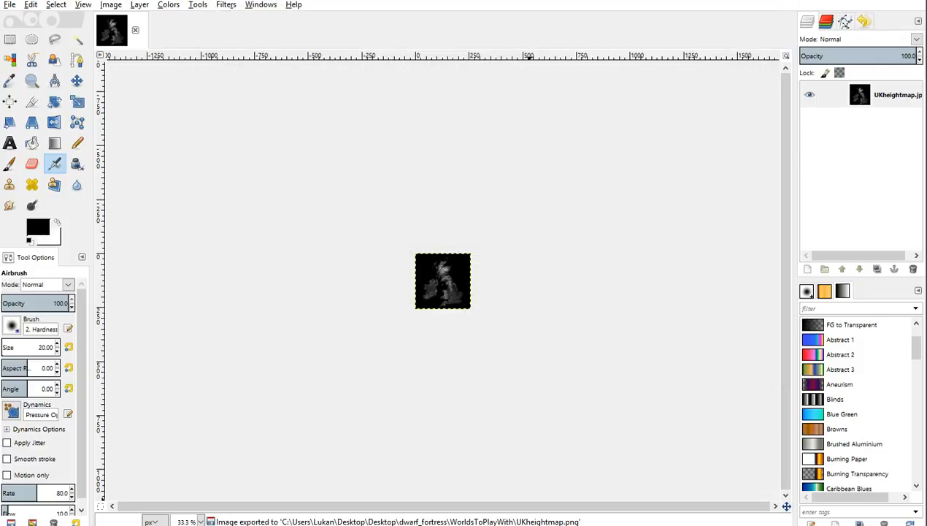
Switch to PerfectWorldDF, import world_gen.txt from the 43.03 data/init folder, and select the Youtube Island parameter set.
{"action": "key", "text": "alt+Tab"}
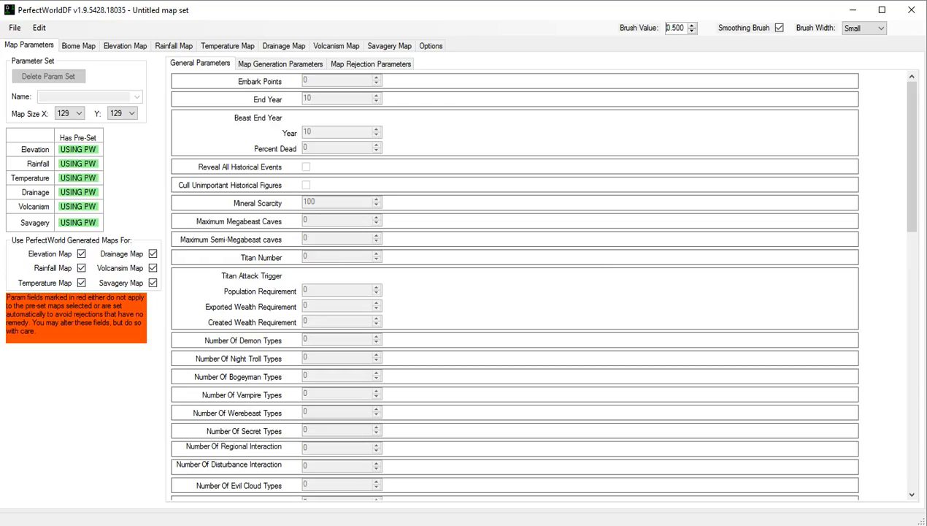
{"action": "key", "text": "alt"}
{"action": "left_click", "coordinate": [14, 27]}
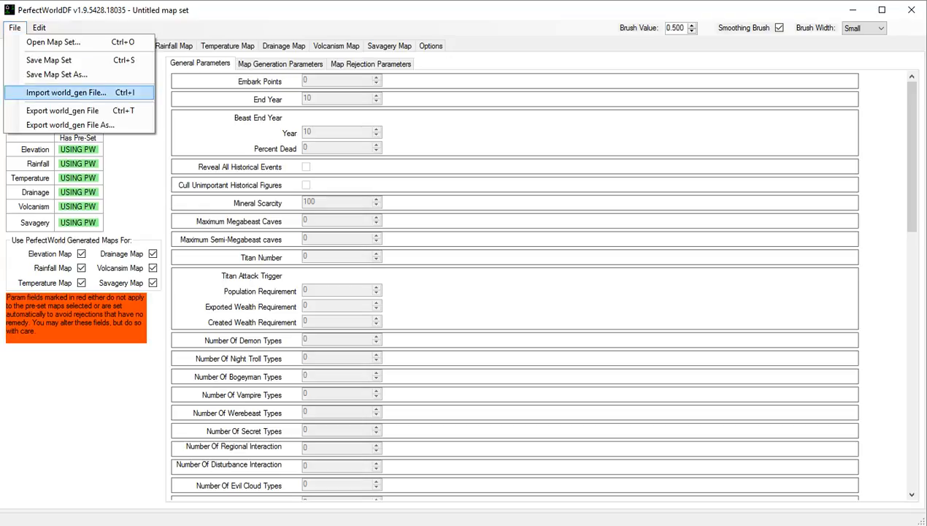
{"action": "left_click", "coordinate": [66, 92]}
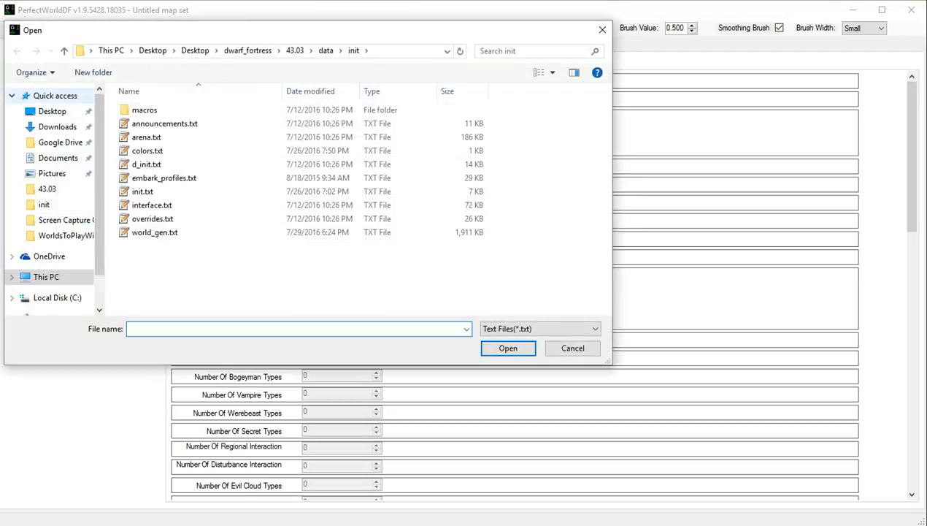
{"action": "left_click", "coordinate": [155, 232]}
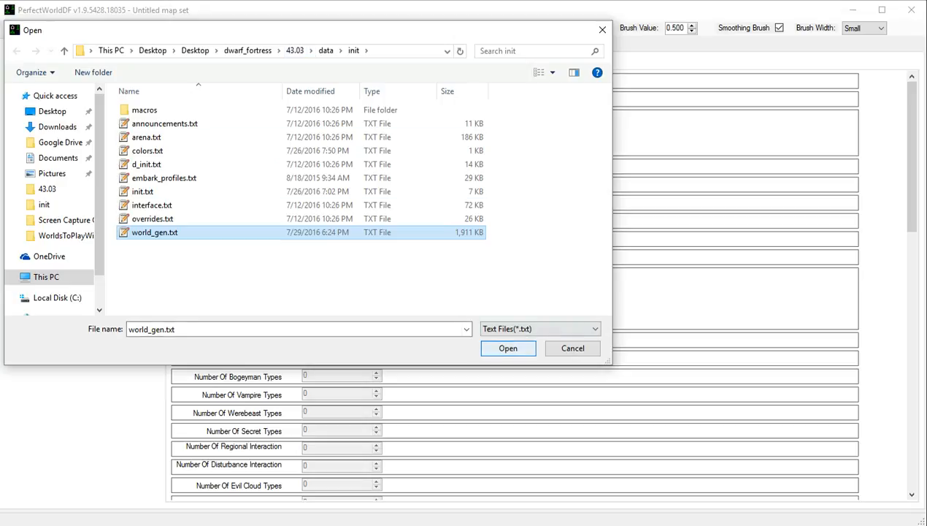
{"action": "left_click", "coordinate": [508, 348]}
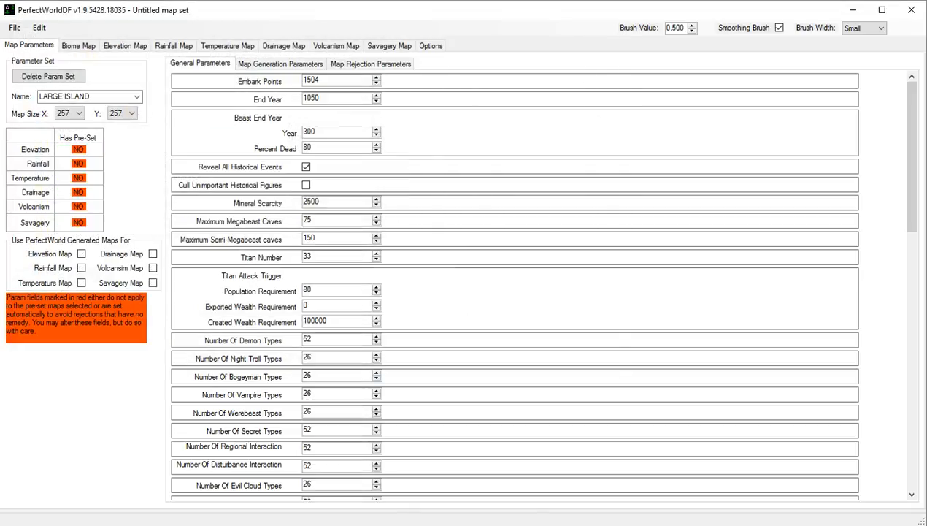
{"action": "left_click", "coordinate": [136, 97]}
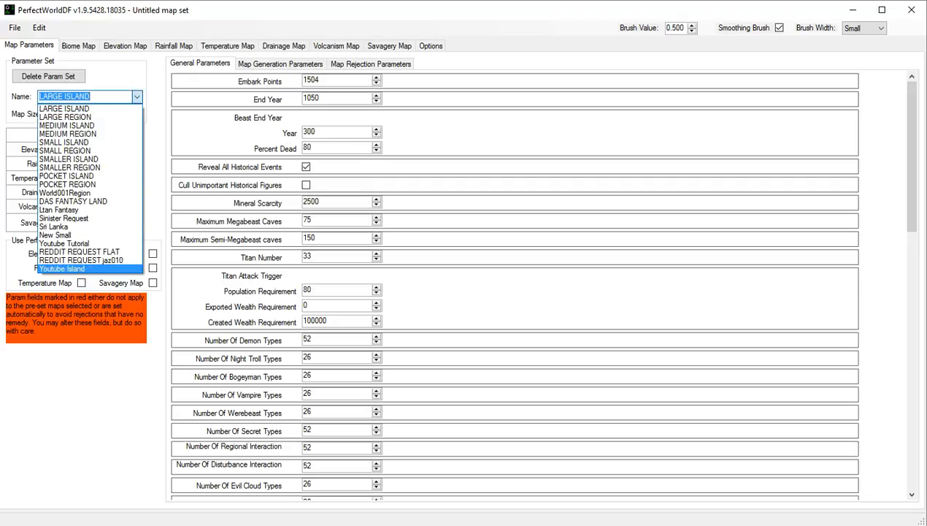
{"action": "left_click", "coordinate": [66, 267]}
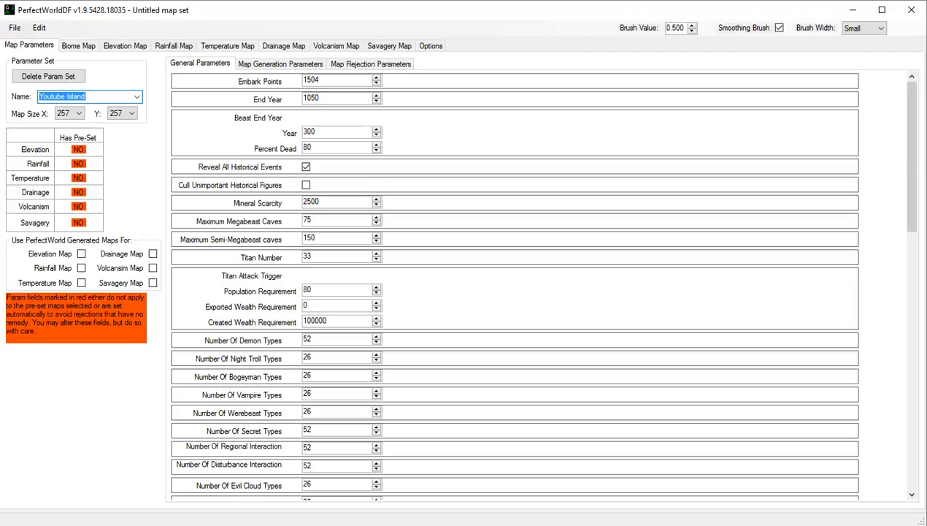
Enable PerfectWorld generated maps for elevation, rainfall, temperature, drainage, volcanism and savagery, discarding the attached pre-set temperature data.
{"action": "left_click", "coordinate": [81, 253]}
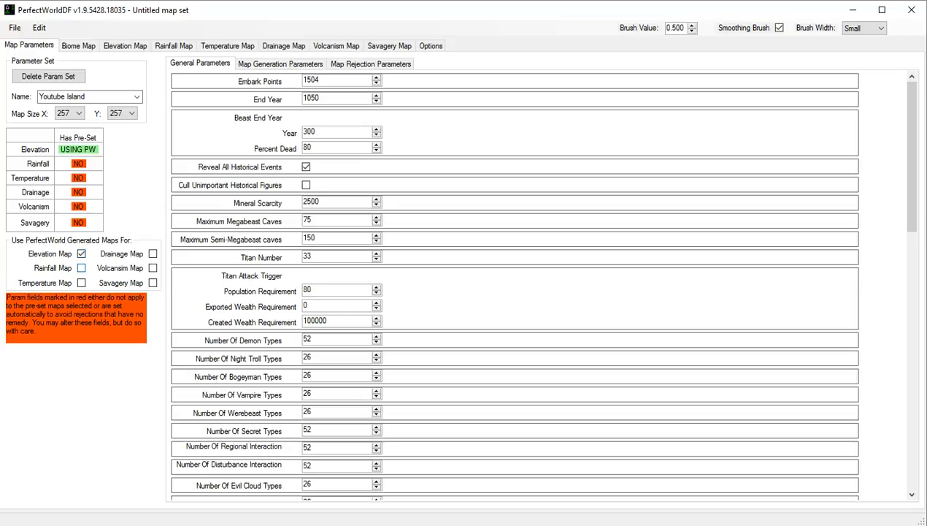
{"action": "left_click", "coordinate": [81, 268]}
{"action": "left_click", "coordinate": [81, 282]}
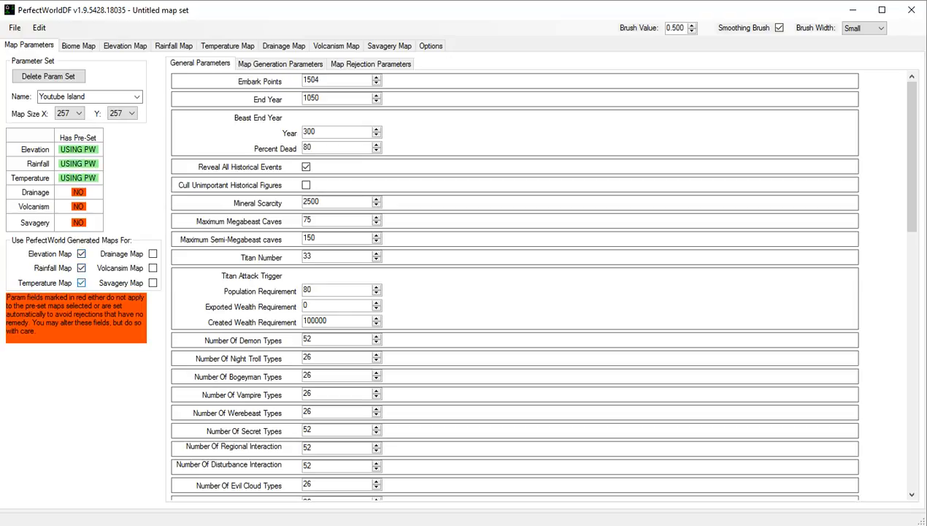
{"action": "left_click", "coordinate": [82, 282]}
{"action": "left_click", "coordinate": [81, 283]}
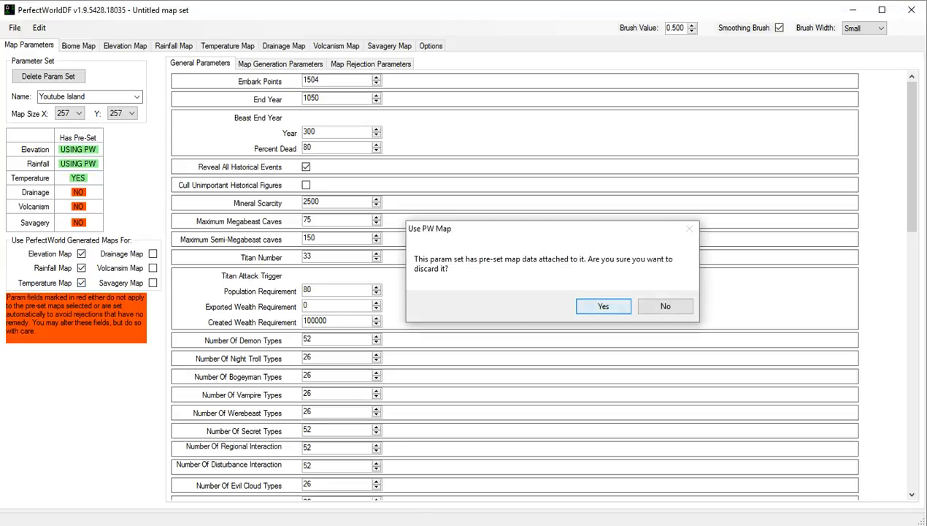
{"action": "left_click", "coordinate": [603, 305]}
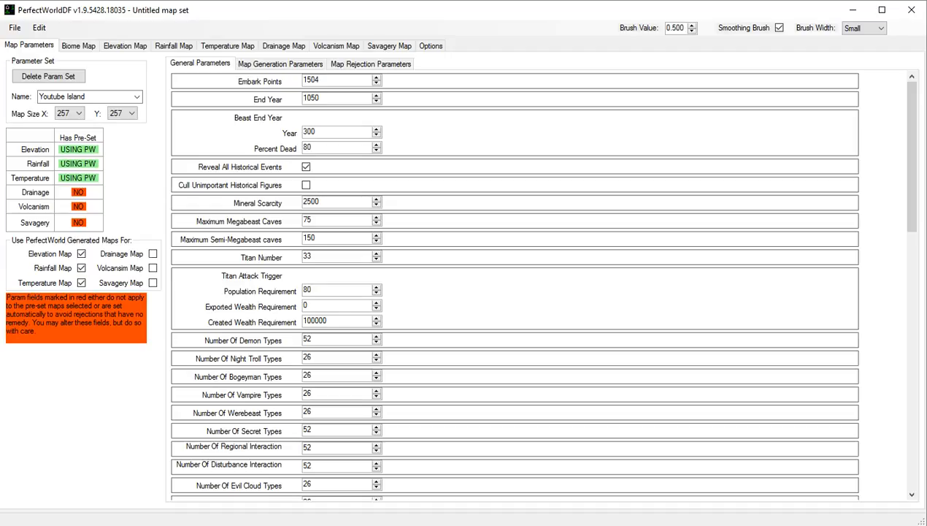
{"action": "left_click", "coordinate": [151, 253]}
{"action": "left_click", "coordinate": [152, 268]}
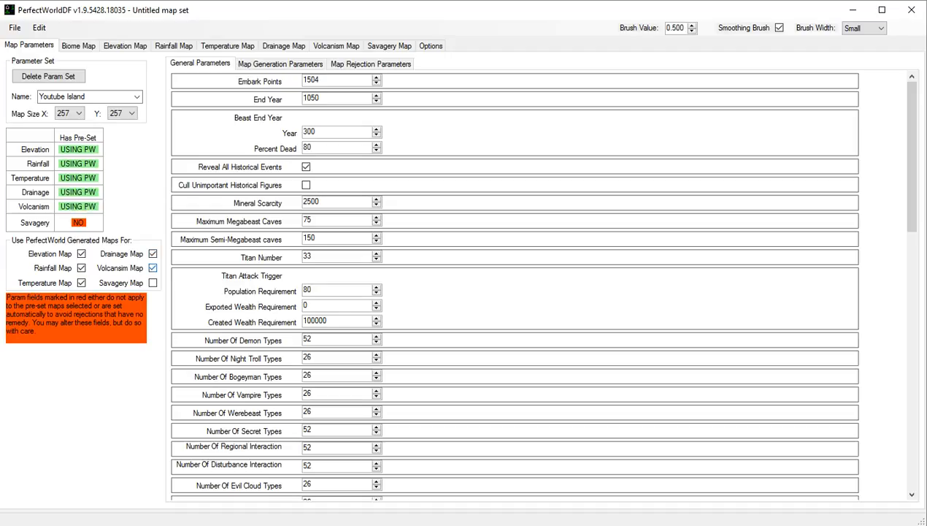
{"action": "left_click", "coordinate": [152, 282]}
{"action": "key", "text": "alt+Tab"}
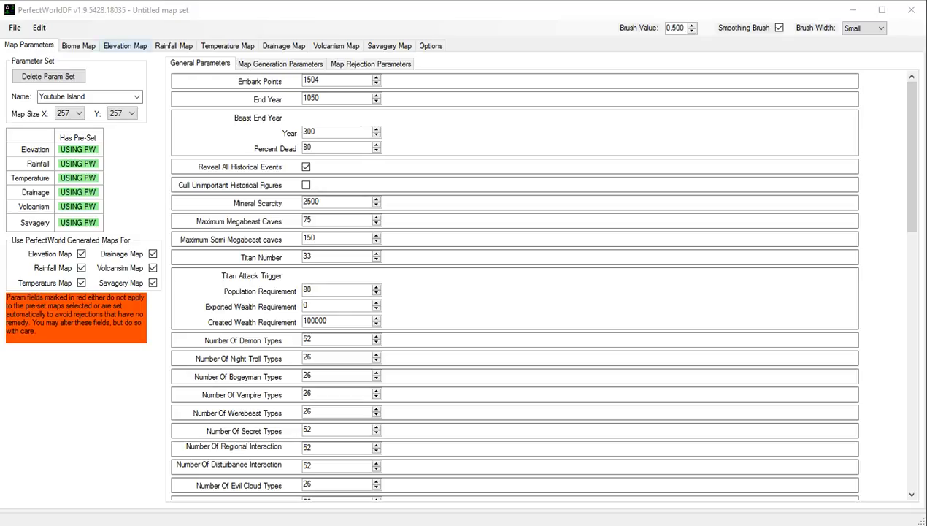
Import UKheightmap.png from the WorldsToPlayWith folder as the elevation map, using the PNG file type.
{"action": "left_click", "coordinate": [125, 45]}
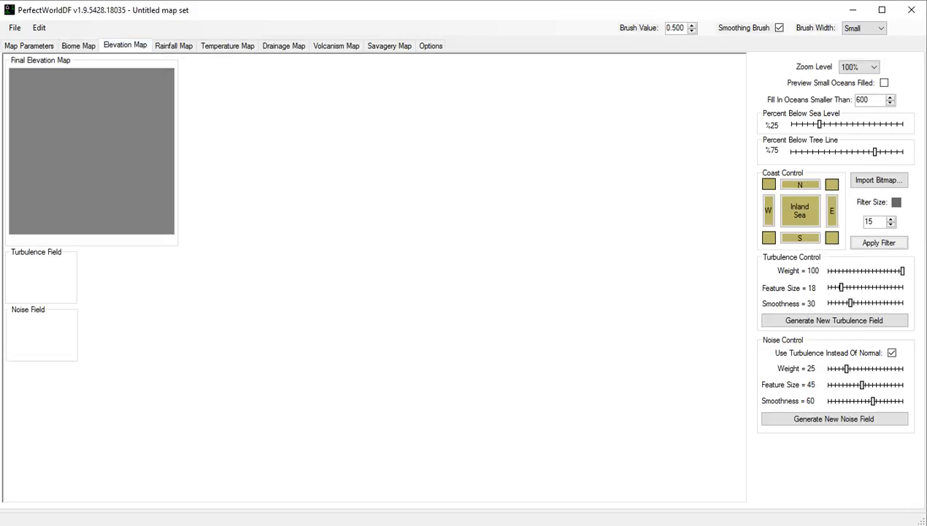
{"action": "left_click", "coordinate": [879, 180]}
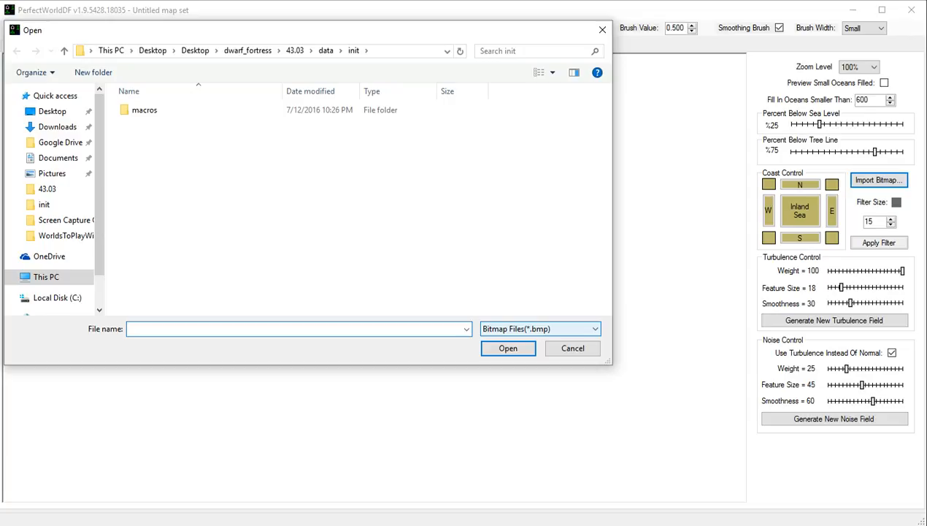
{"action": "left_click", "coordinate": [540, 329]}
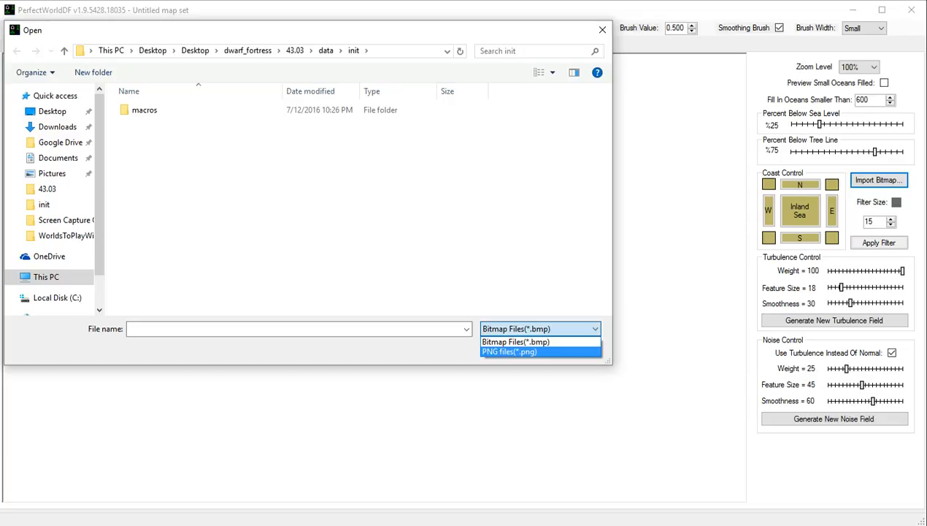
{"action": "left_click", "coordinate": [509, 351]}
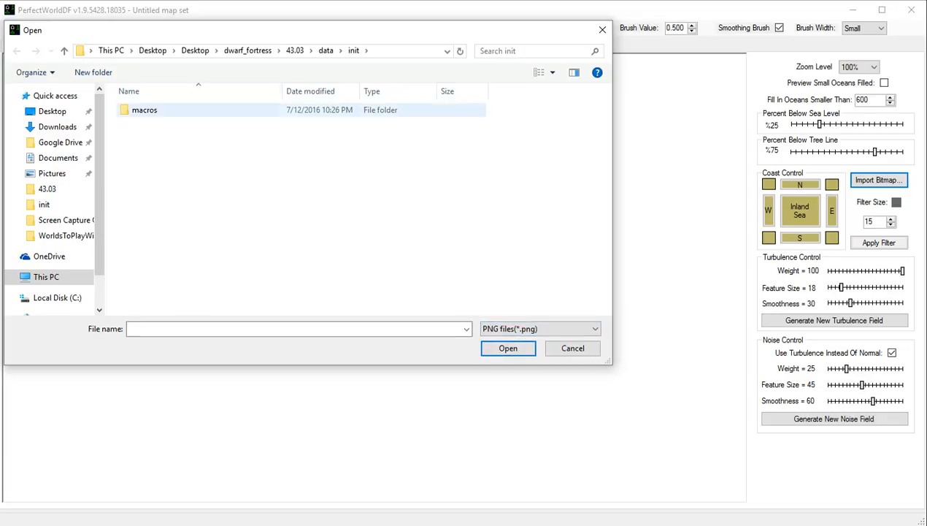
{"action": "left_click", "coordinate": [247, 51]}
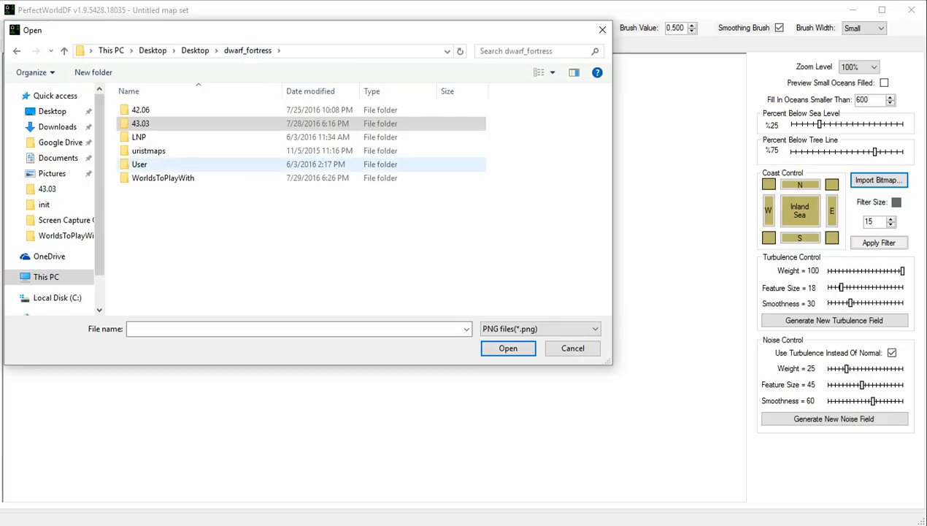
{"action": "left_click", "coordinate": [162, 177]}
{"action": "key", "text": "Return"}
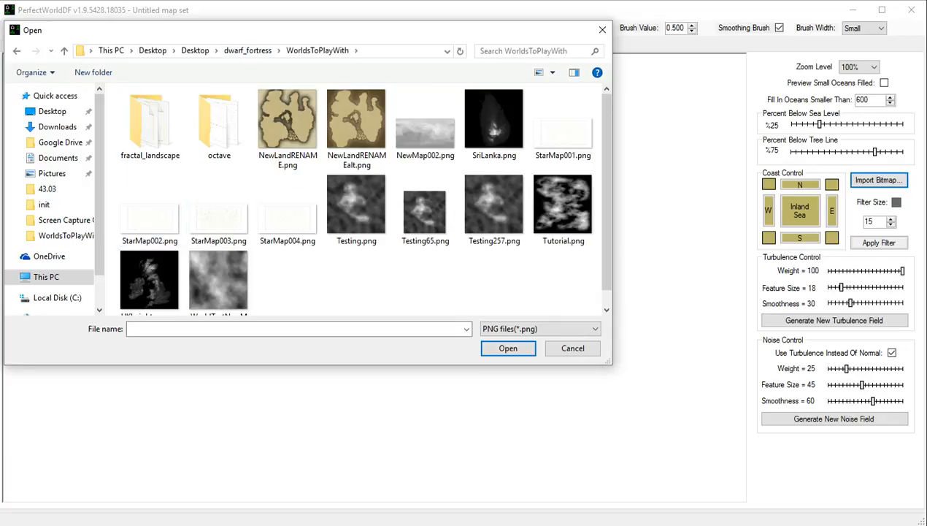
{"action": "scroll", "coordinate": [362, 198], "scroll_direction": "down", "scroll_amount": 1}
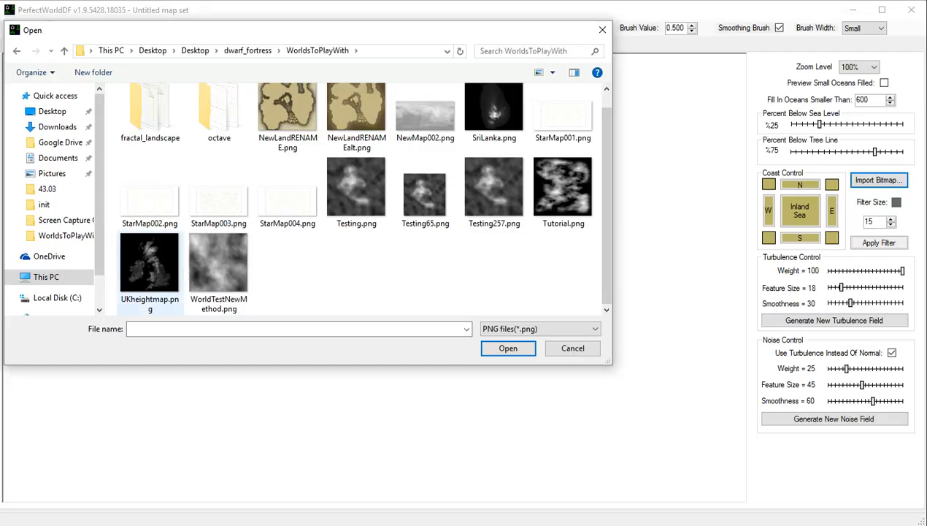
{"action": "left_click", "coordinate": [149, 272]}
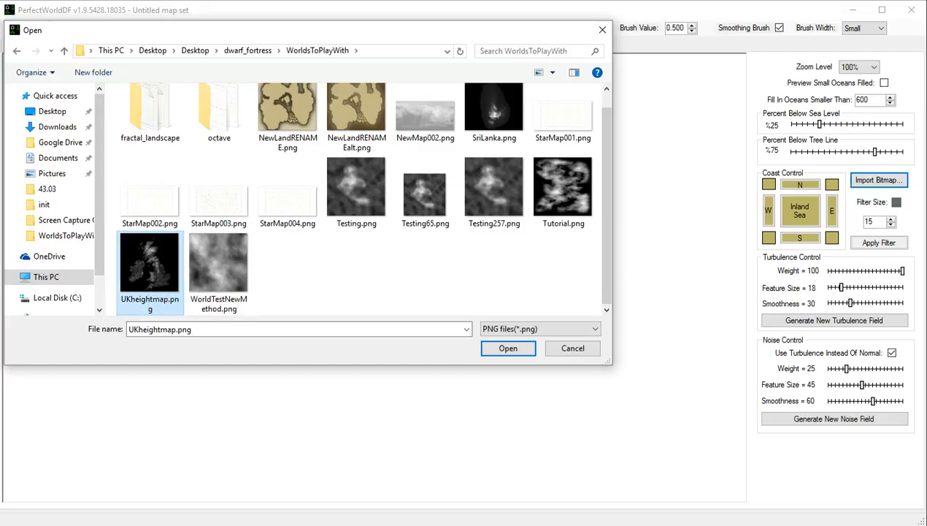
{"action": "left_click", "coordinate": [508, 347]}
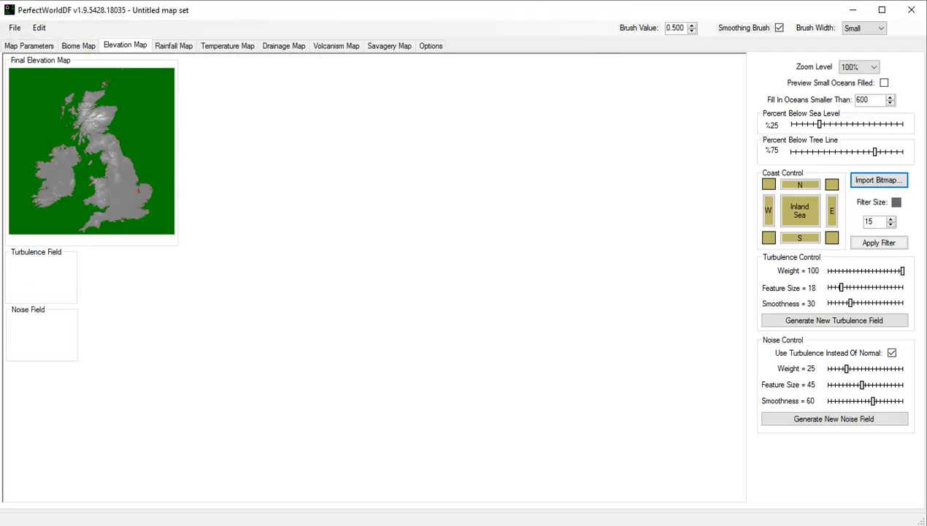
Set the elevation map's percent below sea level to 23 and its percent below tree line to 90.
{"action": "left_click", "coordinate": [860, 67]}
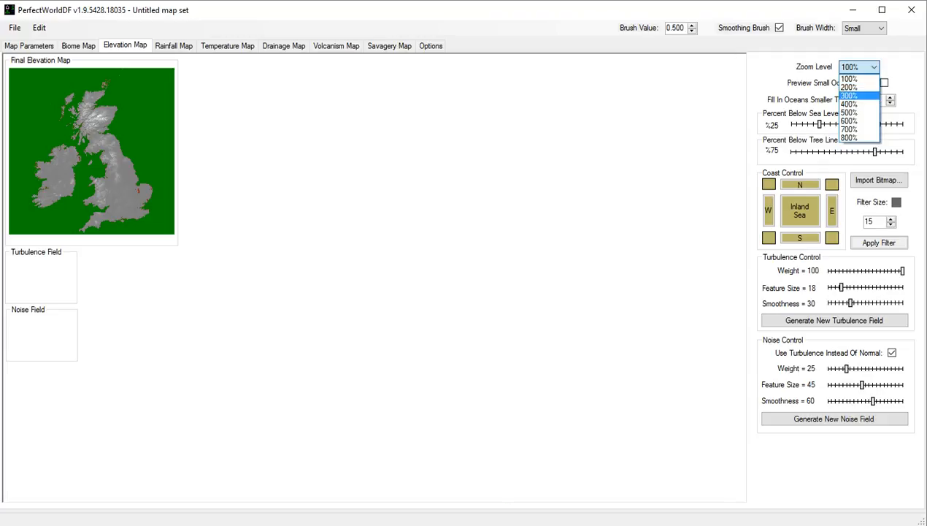
{"action": "left_click", "coordinate": [857, 95]}
{"action": "left_click", "coordinate": [861, 67]}
{"action": "left_click", "coordinate": [857, 87]}
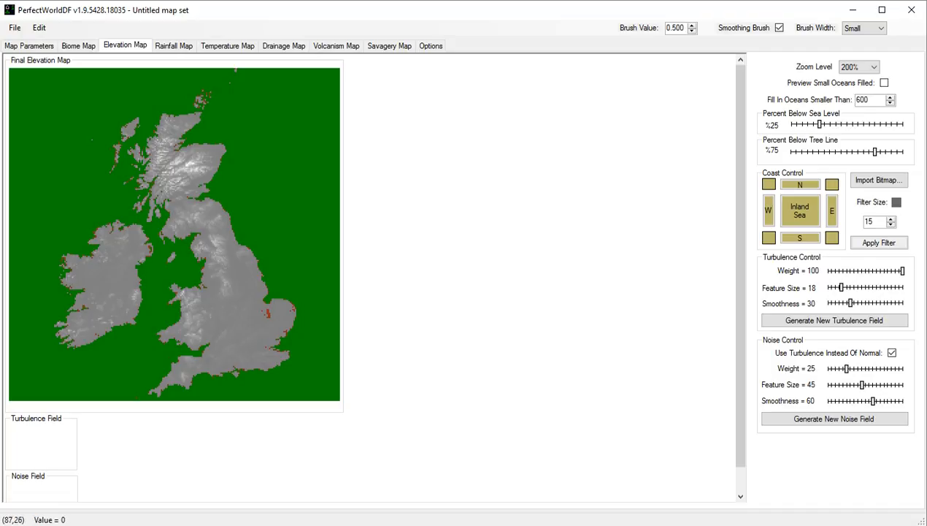
{"action": "mouse_move", "coordinate": [819, 124]}
{"action": "left_mouse_down"}
{"action": "mouse_move", "coordinate": [857, 124]}
{"action": "mouse_move", "coordinate": [794, 124]}
{"action": "mouse_move", "coordinate": [816, 124]}
{"action": "left_mouse_up"}
{"action": "left_click_drag", "start_coordinate": [874, 152], "coordinate": [892, 152]}
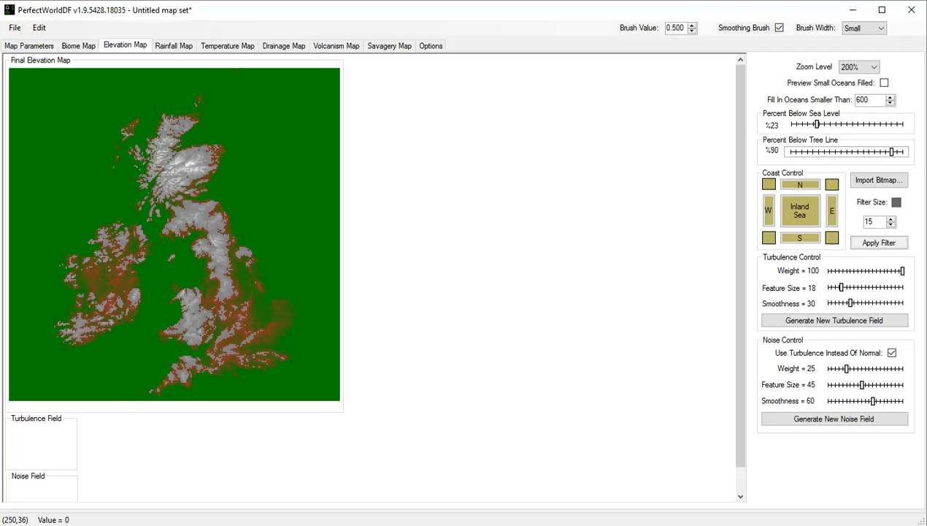
Try percent below sea level values between 70 and 79 on the elevation map, stopping at 72.
{"action": "left_click_drag", "start_coordinate": [817, 124], "coordinate": [876, 124]}
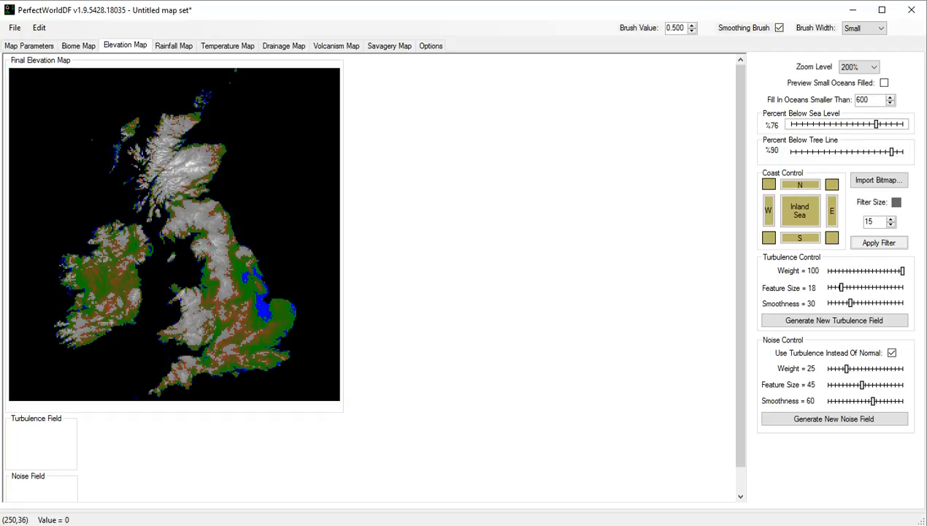
{"action": "key", "text": "Left"}
{"action": "key", "text": "Page_Up"}
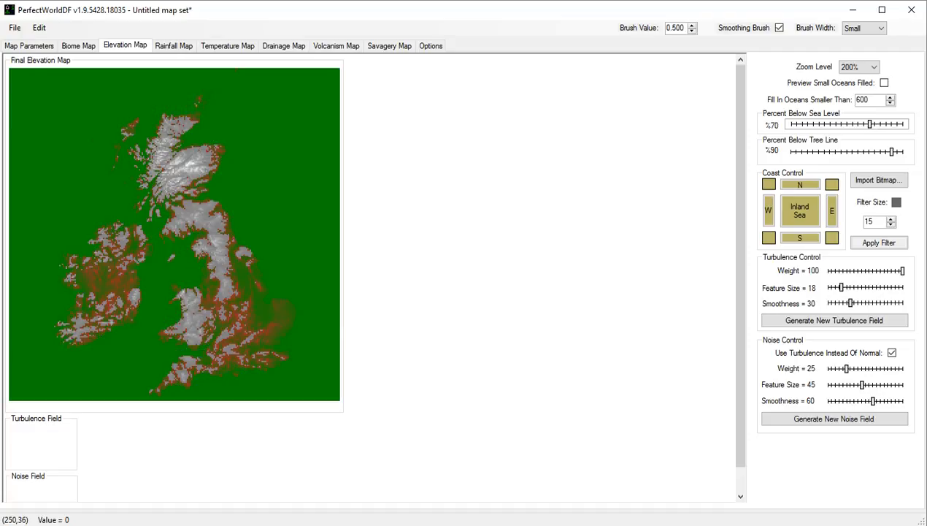
{"action": "left_click_drag", "start_coordinate": [869, 124], "coordinate": [879, 124]}
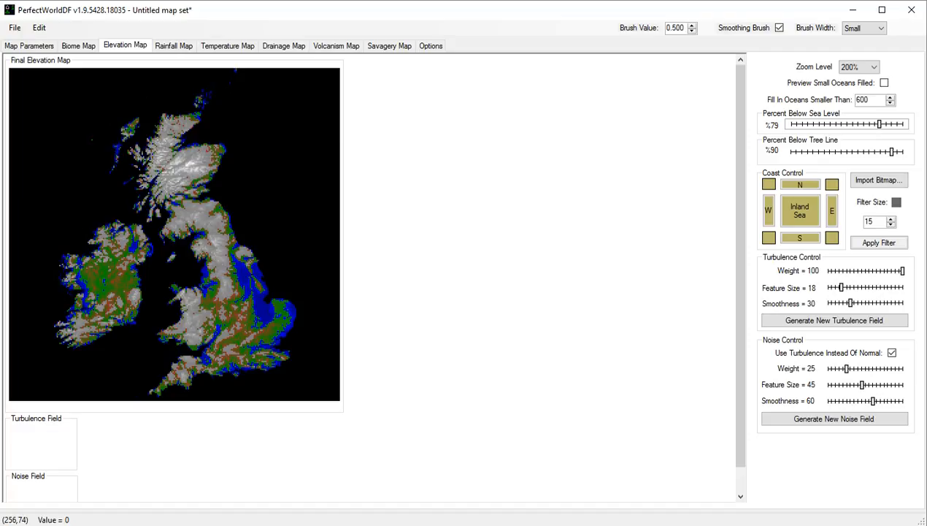
{"action": "key", "text": "Left"}
{"action": "key", "text": "Left"}
{"action": "key", "text": "Left"}
{"action": "key", "text": "Left"}
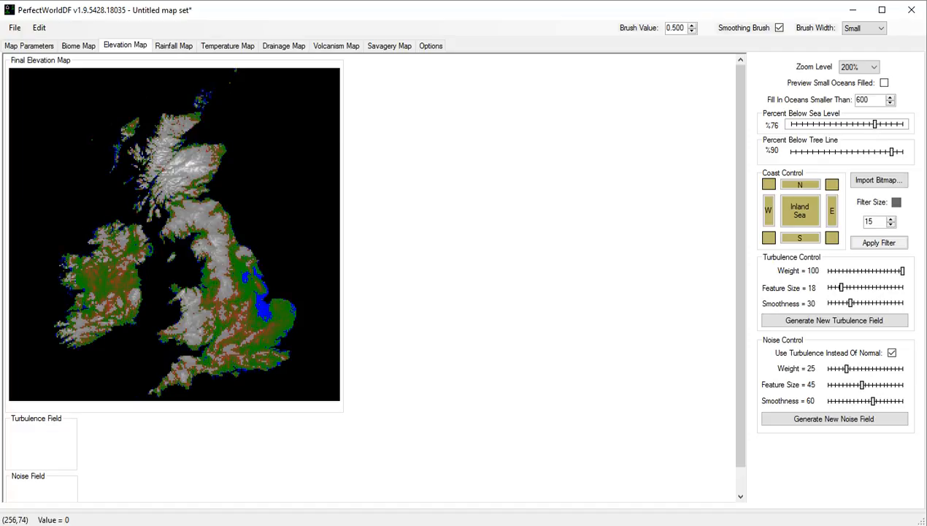
{"action": "key", "text": "Left"}
{"action": "key", "text": "Left"}
{"action": "key", "text": "Left"}
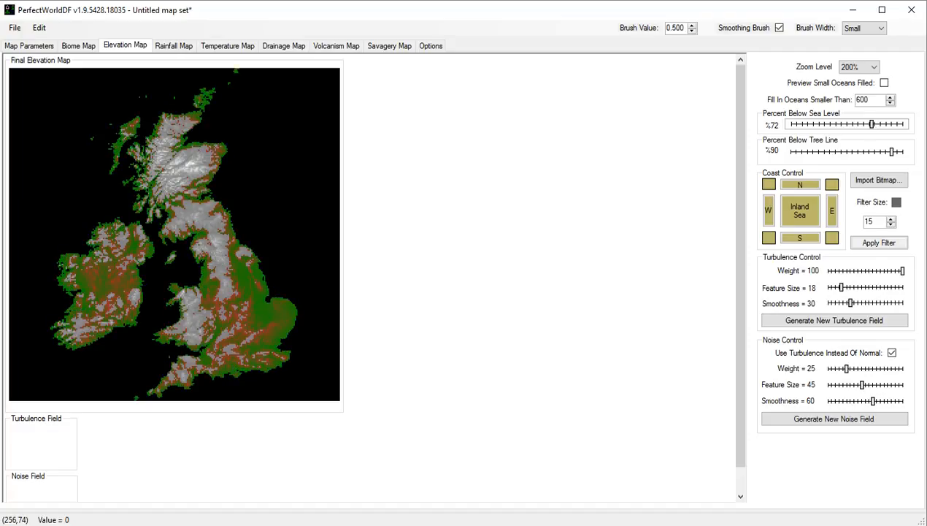
Fine-tune the elevation map's percent below sea level and settle on 74.
{"action": "key", "text": "Left"}
{"action": "key", "text": "Right"}
{"action": "key", "text": "Right"}
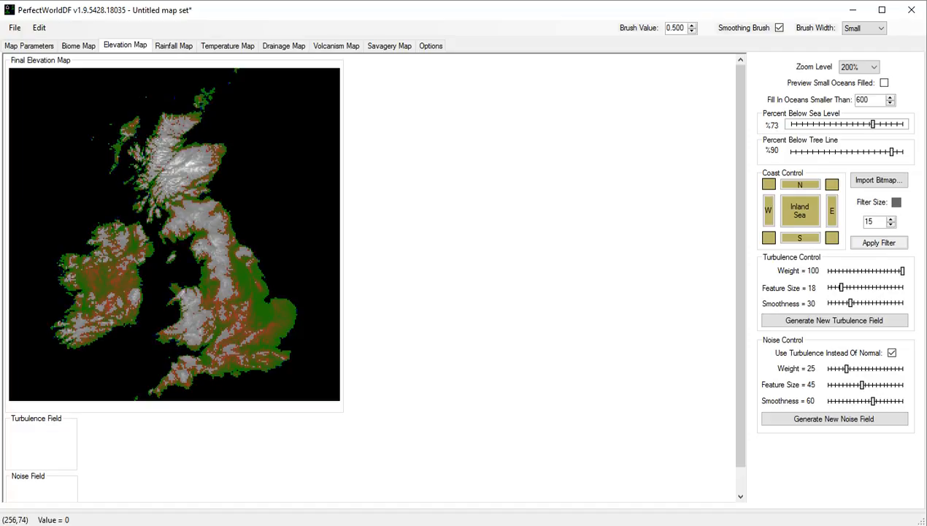
{"action": "key", "text": "Right"}
{"action": "key", "text": "Left"}
{"action": "key", "text": "Right"}
{"action": "key", "text": "Right"}
{"action": "key", "text": "Right"}
{"action": "key", "text": "Right"}
{"action": "key", "text": "Right"}
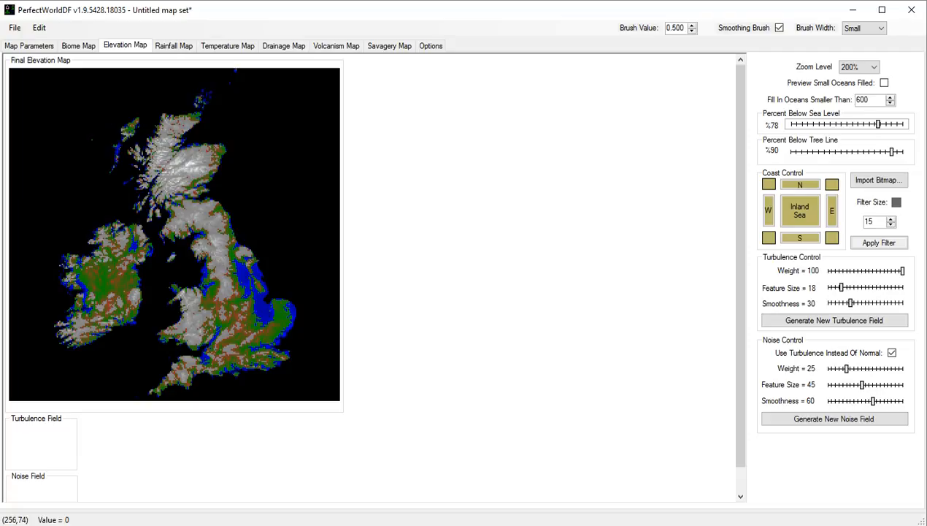
{"action": "key", "text": "Left"}
{"action": "key", "text": "Left"}
{"action": "key", "text": "Left"}
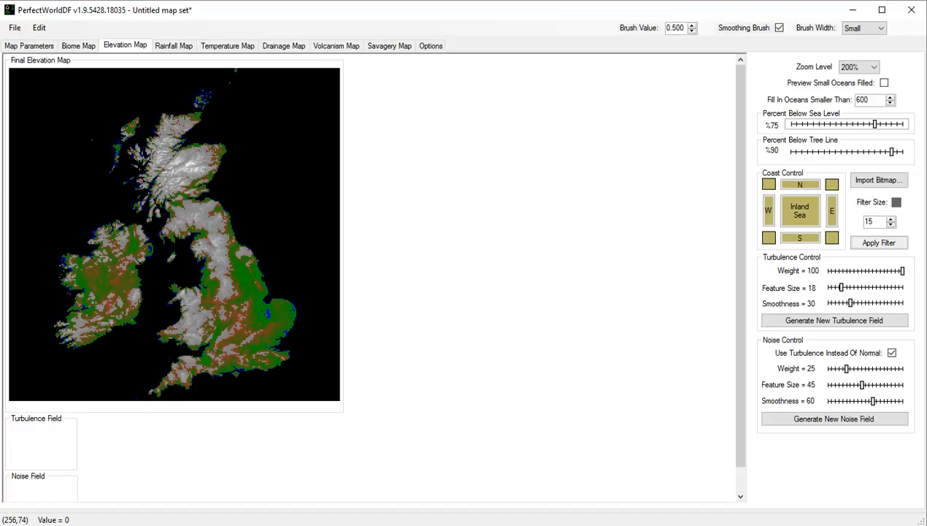
{"action": "key", "text": "Left"}
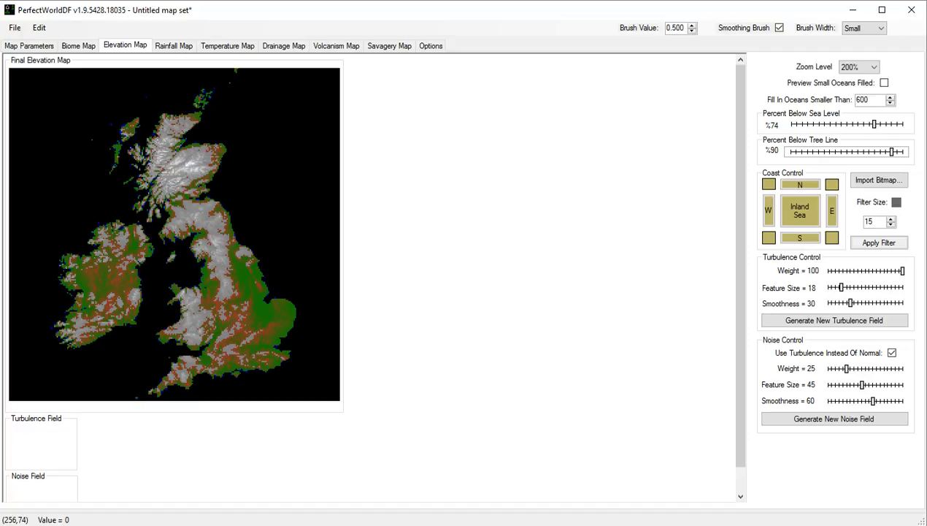
Raise the elevation map's percent below tree line to 100, then lower it to 98.
{"action": "key", "text": "Right"}
{"action": "key", "text": "Right"}
{"action": "key", "text": "Right"}
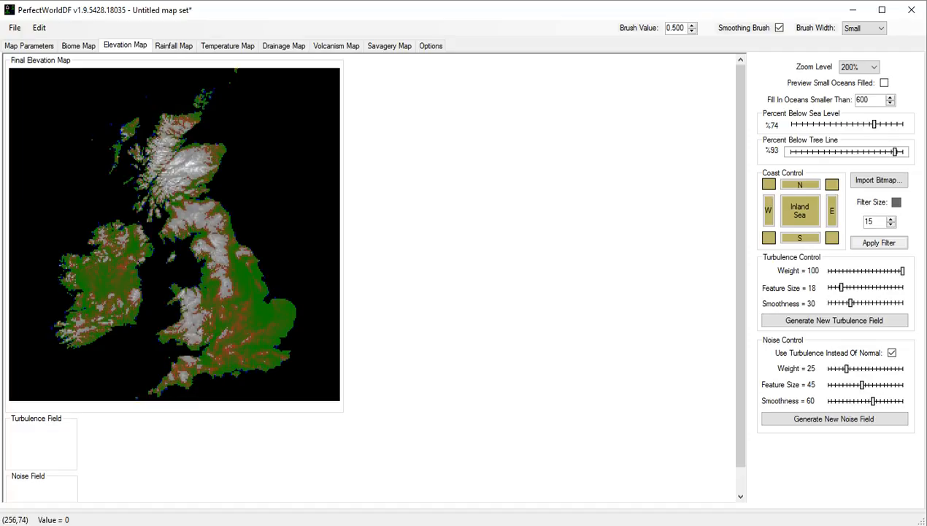
{"action": "key", "text": "Right"}
{"action": "key", "text": "Right"}
{"action": "key", "text": "Right"}
{"action": "key", "text": "Right"}
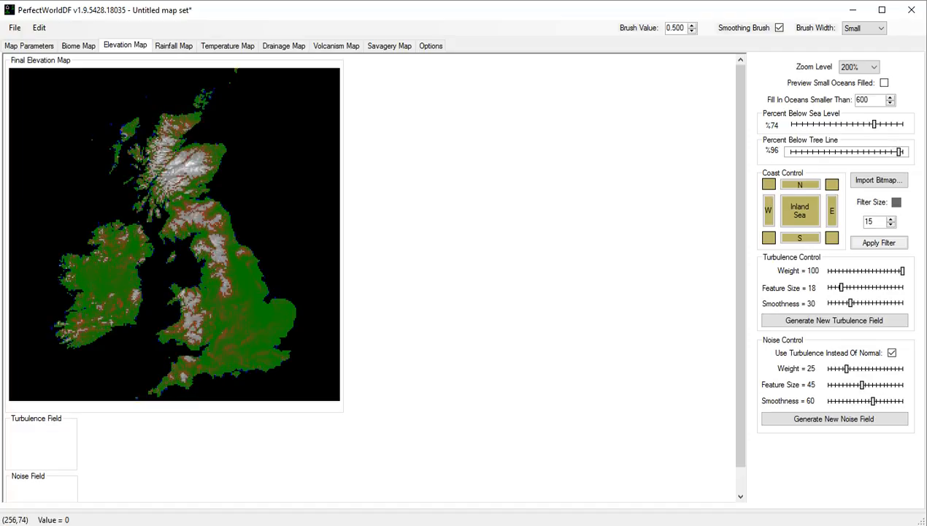
{"action": "key", "text": "Right"}
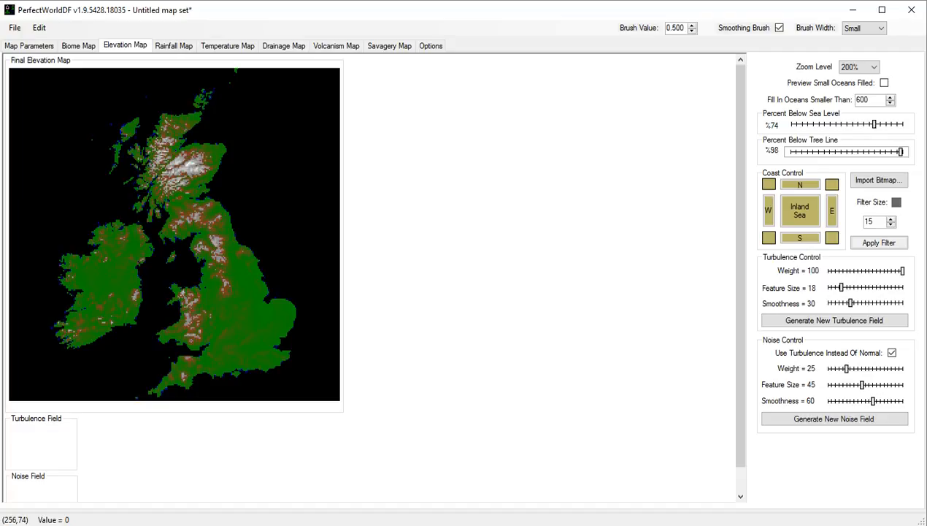
{"action": "key", "text": "Right"}
{"action": "key", "text": "Right"}
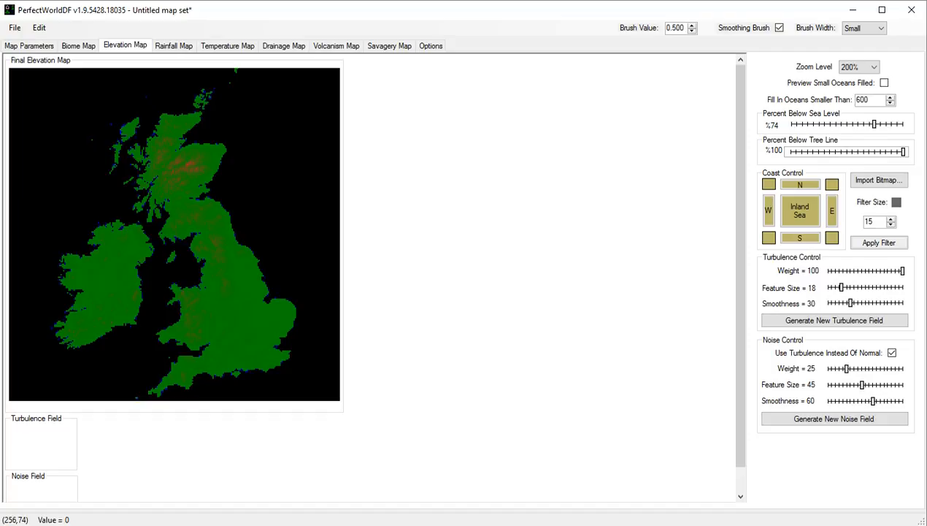
{"action": "key", "text": "Left"}
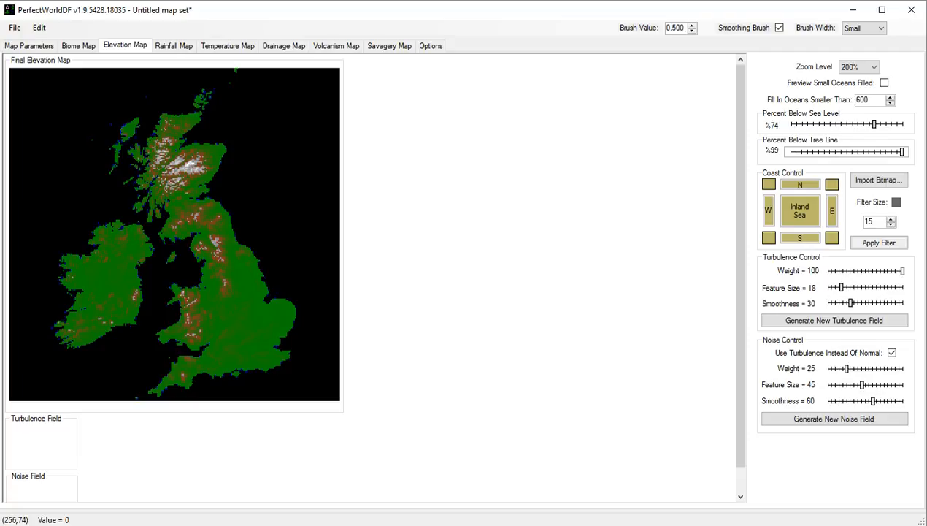
{"action": "key", "text": "Left"}
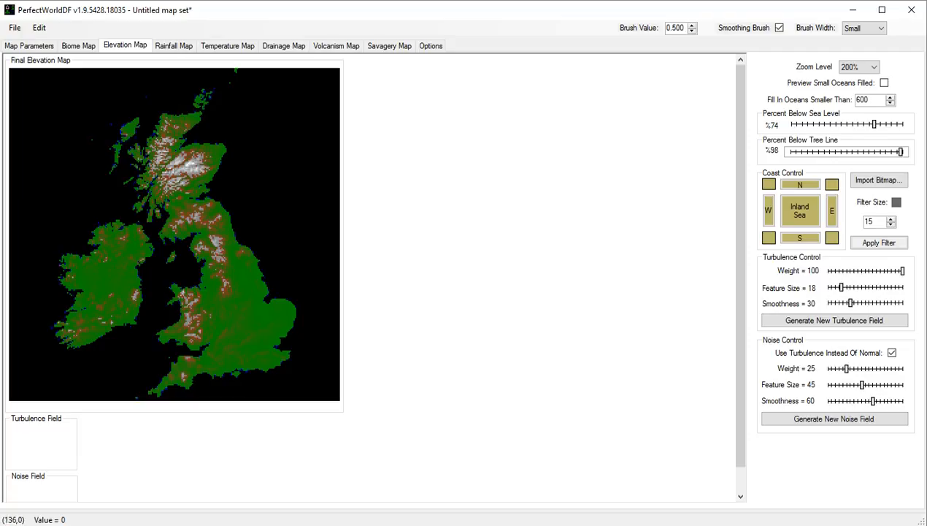
Preview the biome map at 25% zoom and examine the land and mountain distribution from north to south.
{"action": "left_click", "coordinate": [78, 45]}
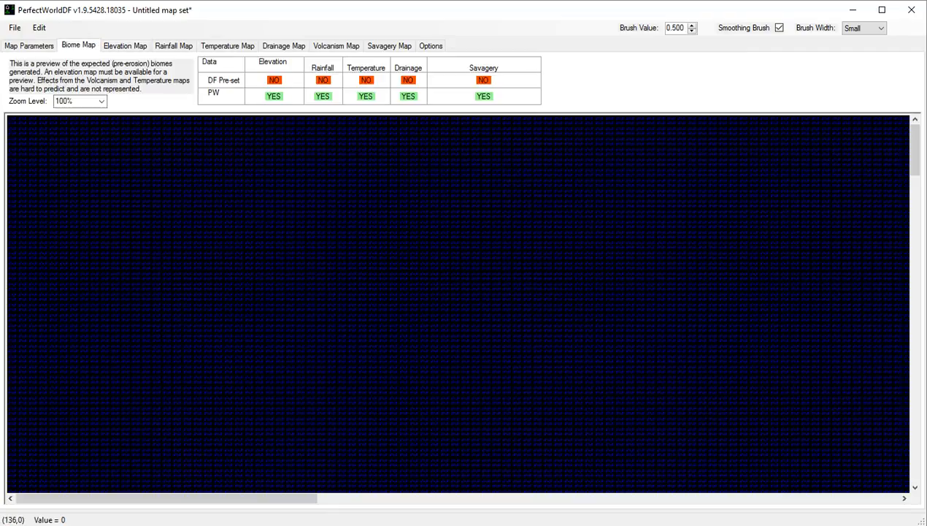
{"action": "left_click", "coordinate": [102, 101]}
{"action": "left_click", "coordinate": [87, 130]}
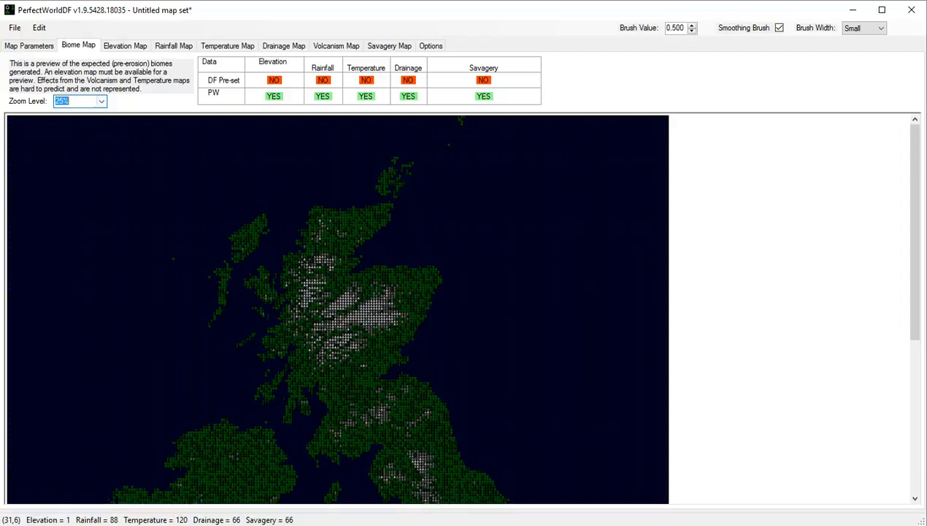
{"action": "scroll", "coordinate": [338, 308], "scroll_direction": "down", "scroll_amount": 5}
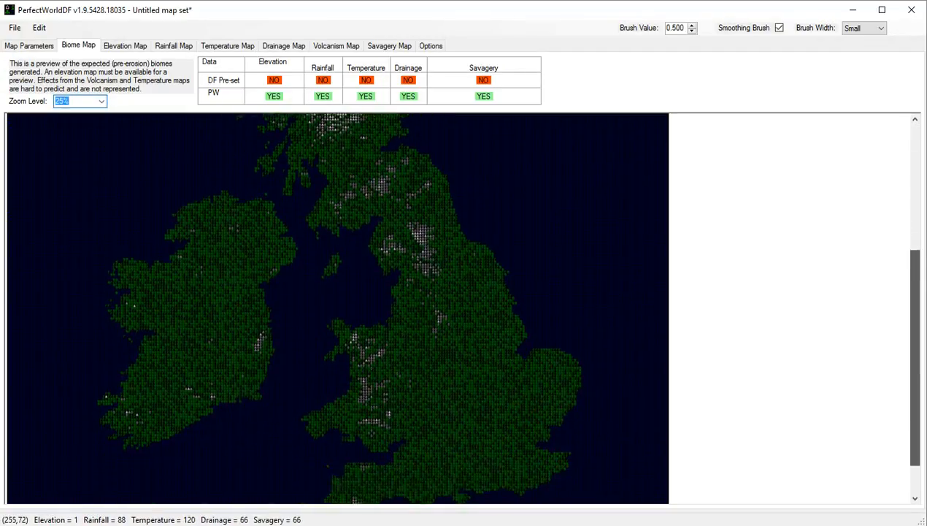
{"action": "scroll", "coordinate": [337, 308], "scroll_direction": "down", "scroll_amount": 3}
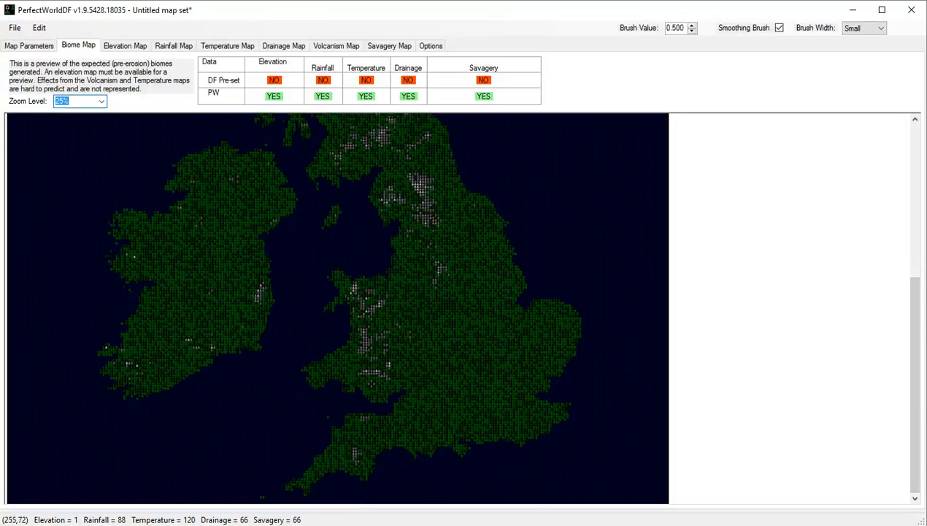
{"action": "scroll", "coordinate": [338, 308], "scroll_direction": "up", "scroll_amount": 6}
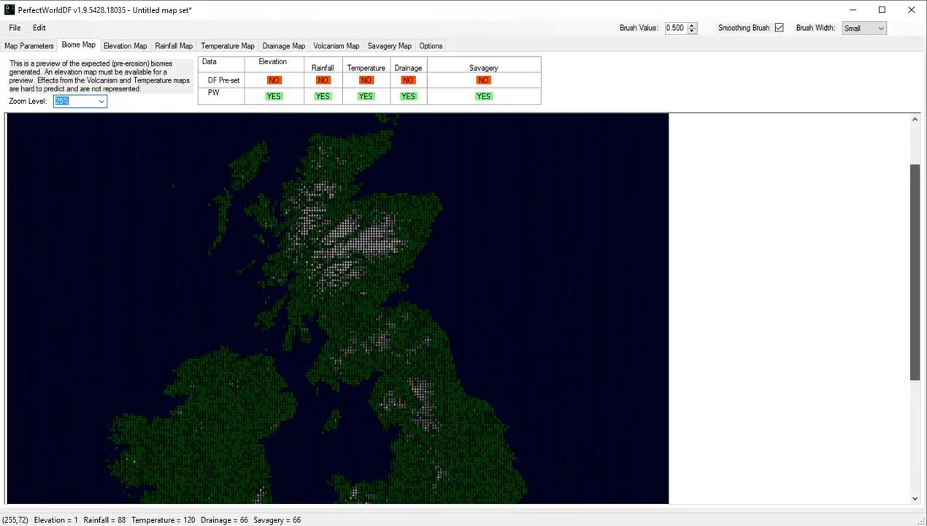
{"action": "scroll", "coordinate": [338, 308], "scroll_direction": "up", "scroll_amount": 1}
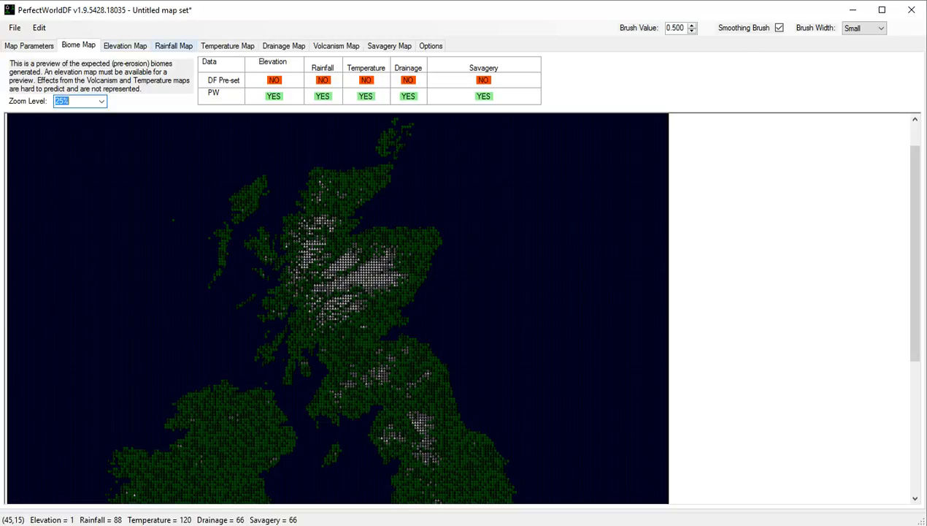
Show the rainfall map at 200% zoom and try wind directions of 90.0 and 267.9 degrees.
{"action": "left_click", "coordinate": [173, 45]}
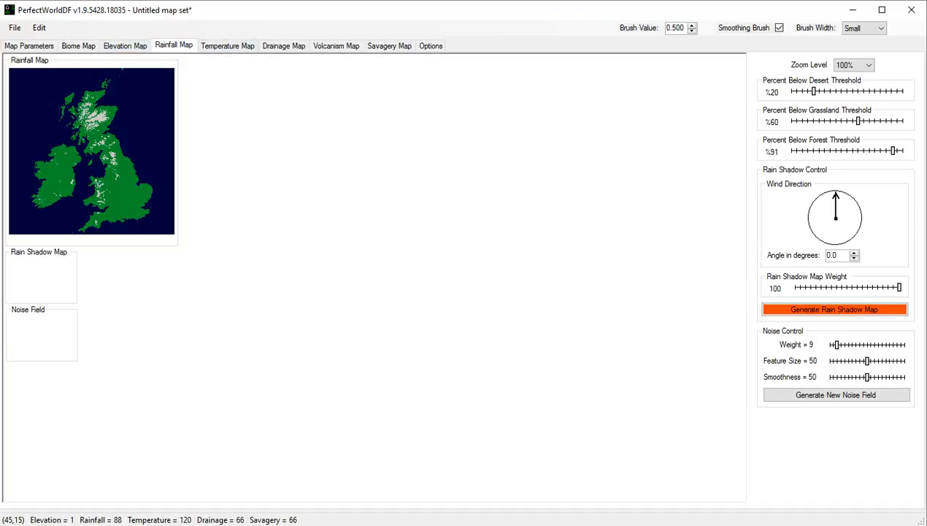
{"action": "left_click", "coordinate": [855, 65]}
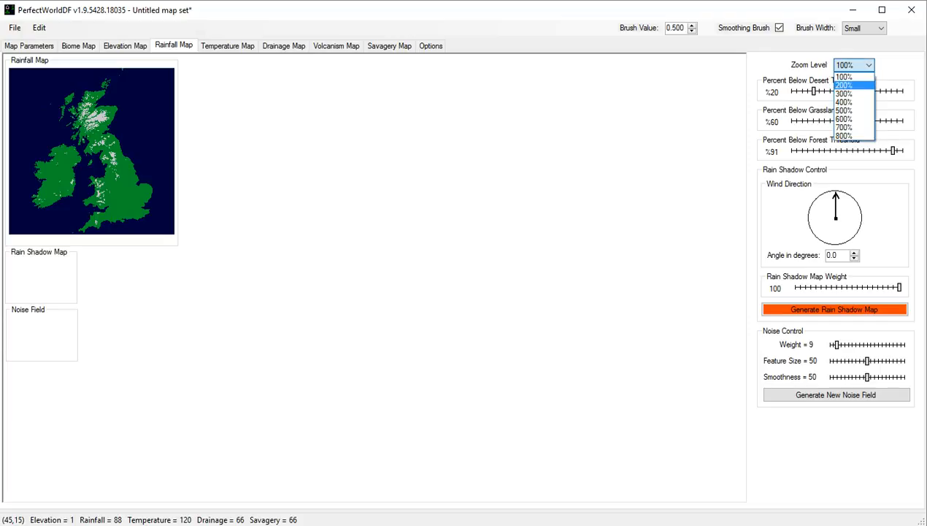
{"action": "left_click", "coordinate": [844, 85]}
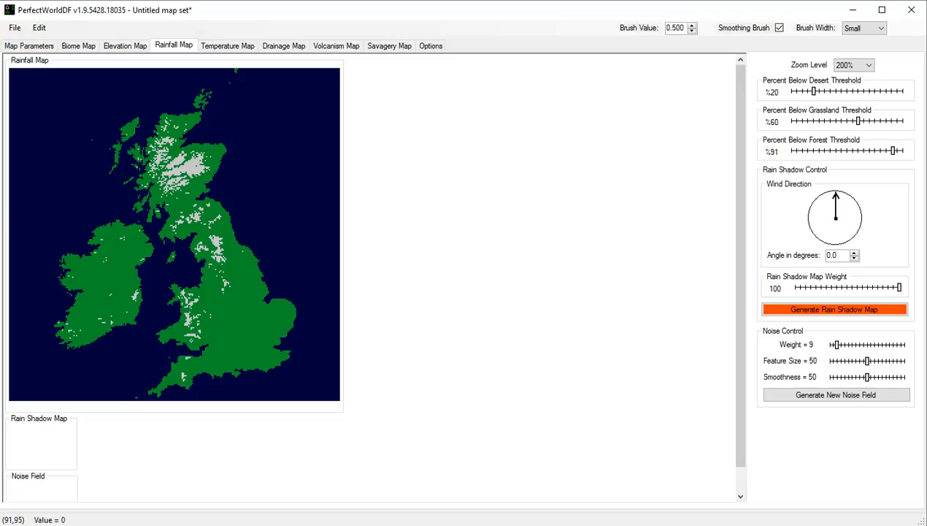
{"action": "left_click_drag", "start_coordinate": [835, 196], "coordinate": [863, 218]}
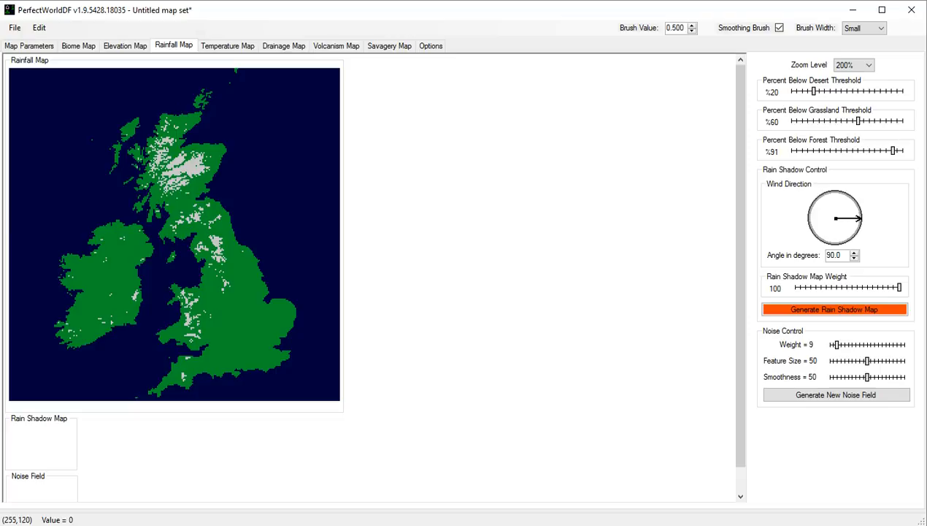
{"action": "left_click_drag", "start_coordinate": [859, 218], "coordinate": [810, 217]}
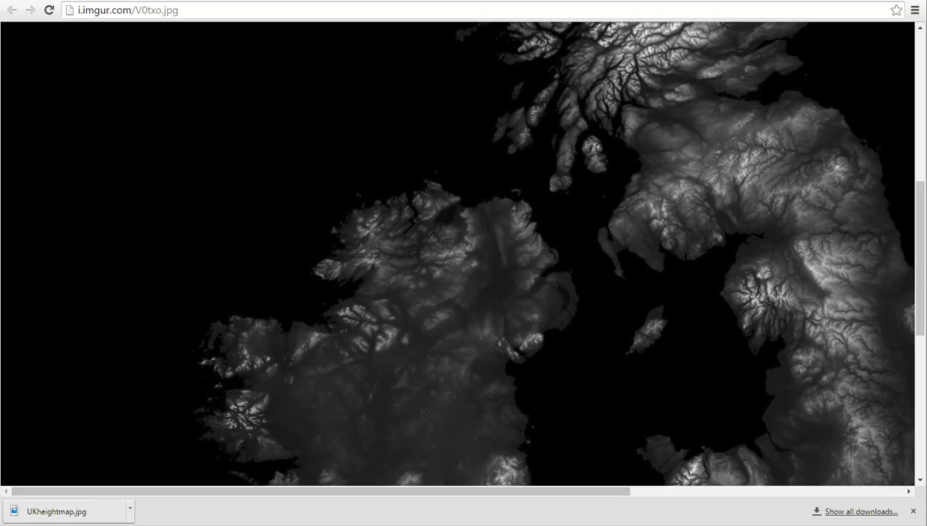
Switch to the web browser, search Google for "jetstream", and narrow the image results to weather.
{"action": "key", "text": "ctrl+l"}
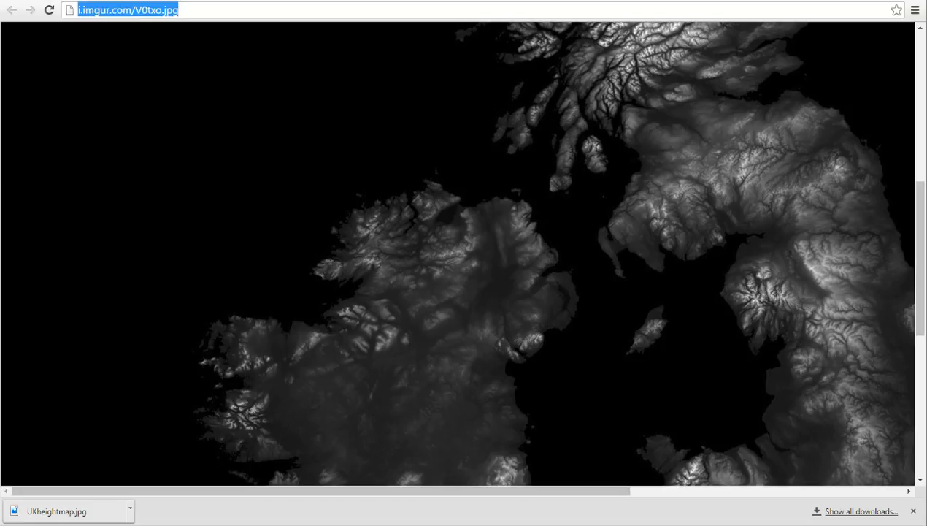
{"action": "type", "text": "jetstream"}
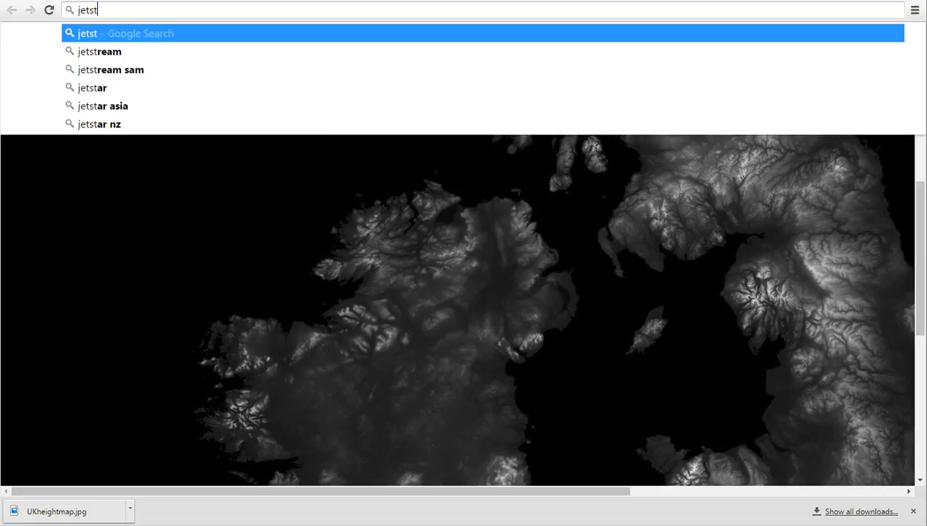
{"action": "key", "text": "Return"}
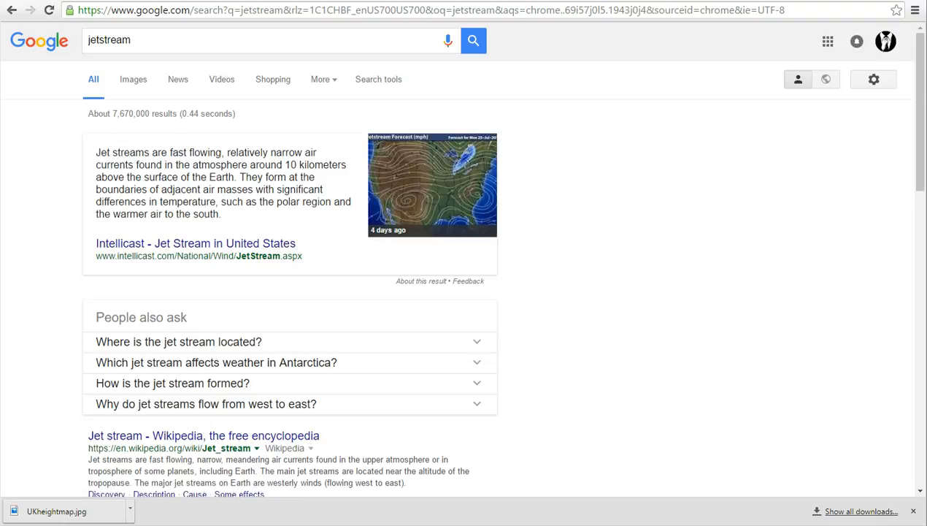
{"action": "left_click", "coordinate": [133, 79]}
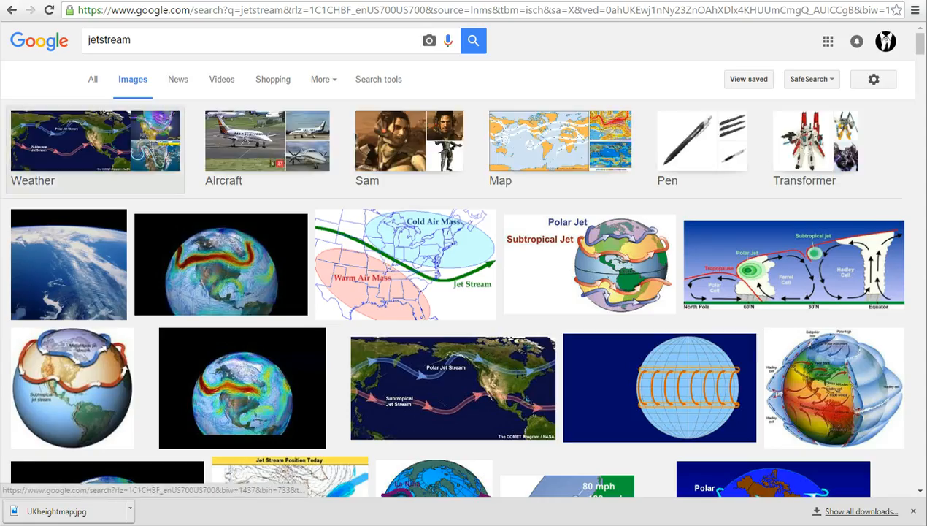
{"action": "left_click", "coordinate": [80, 146]}
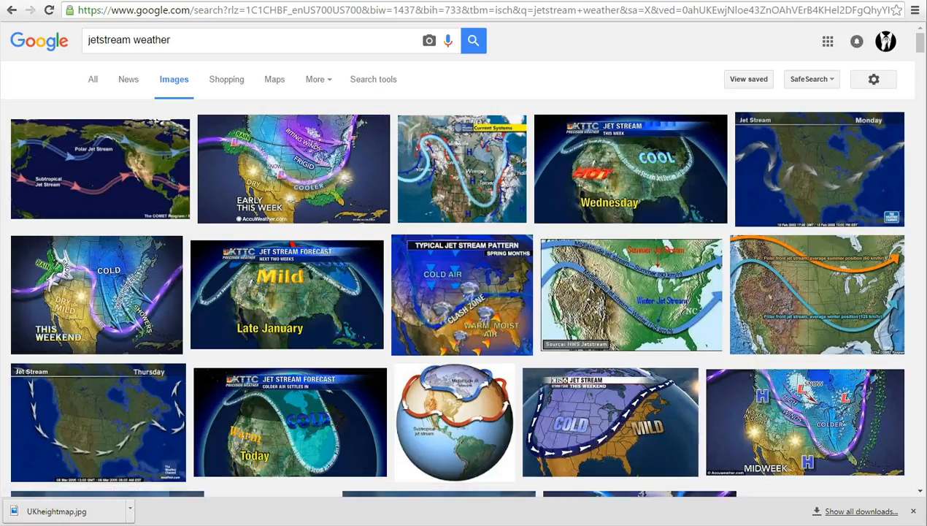
Refine the image search to "jetstream weather UK" and examine the BBC News jet stream map for the wind direction over the UK.
{"action": "scroll", "coordinate": [454, 258], "scroll_direction": "down", "scroll_amount": 4}
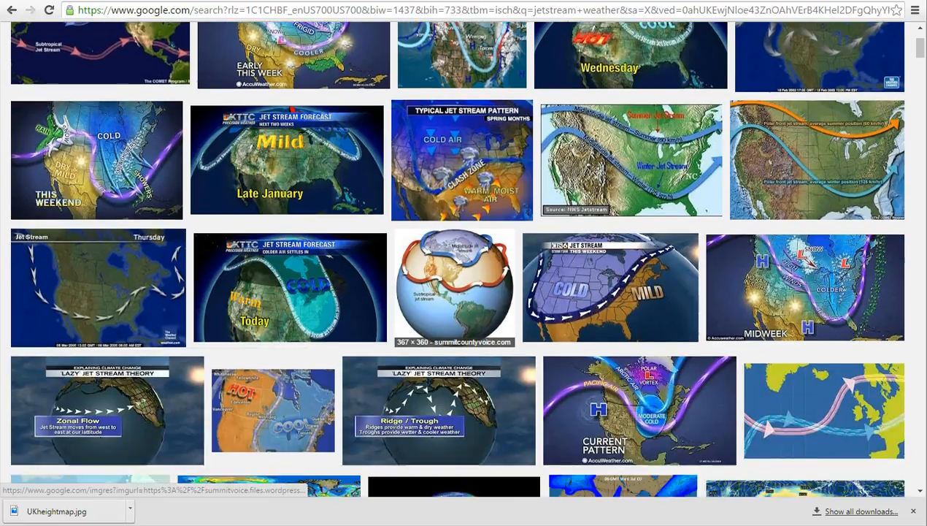
{"action": "scroll", "coordinate": [454, 257], "scroll_direction": "up", "scroll_amount": 4}
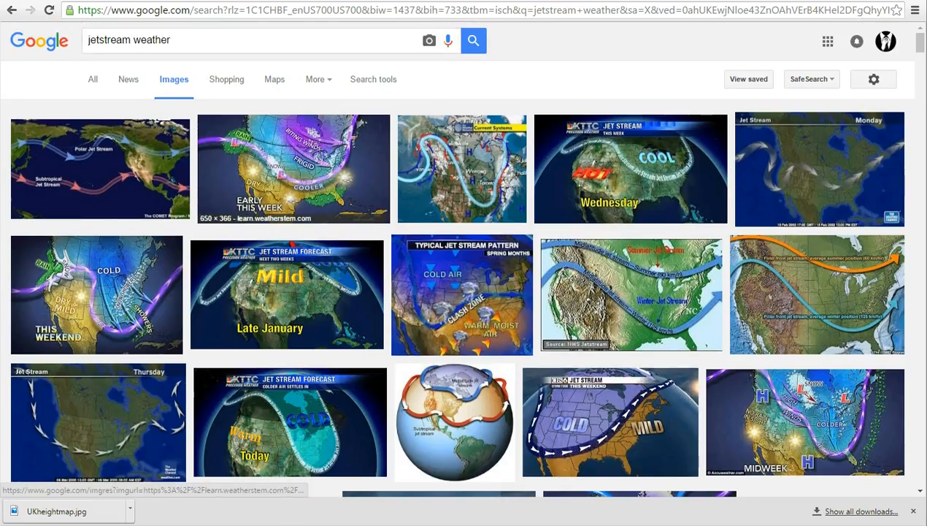
{"action": "type", "text": "UK"}
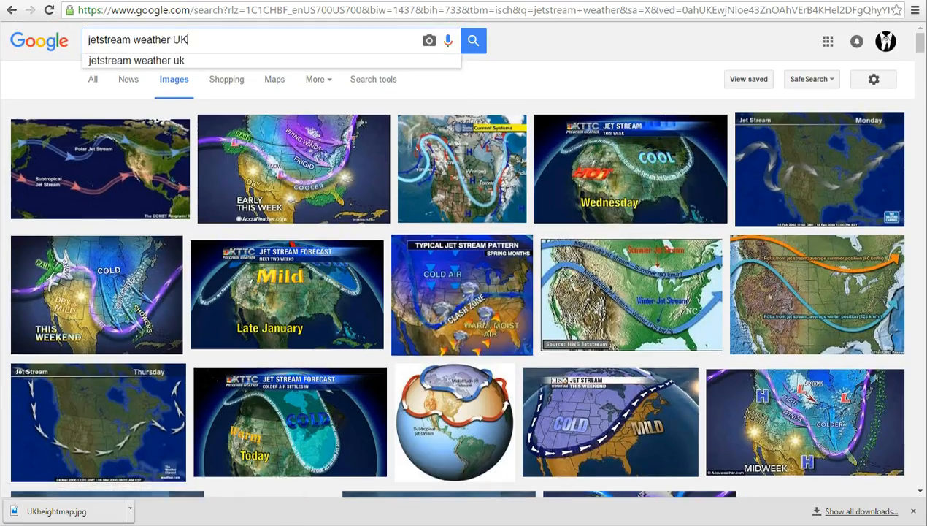
{"action": "key", "text": "Return"}
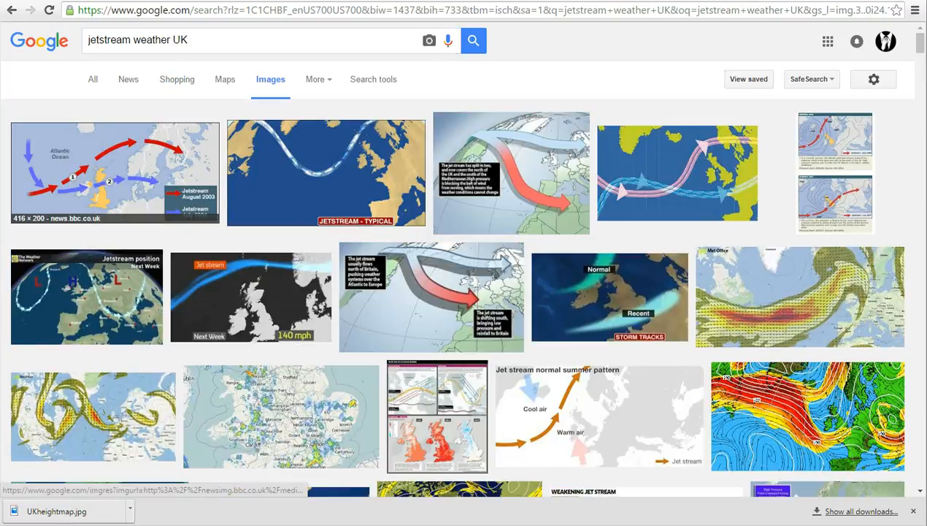
{"action": "left_click", "coordinate": [114, 172]}
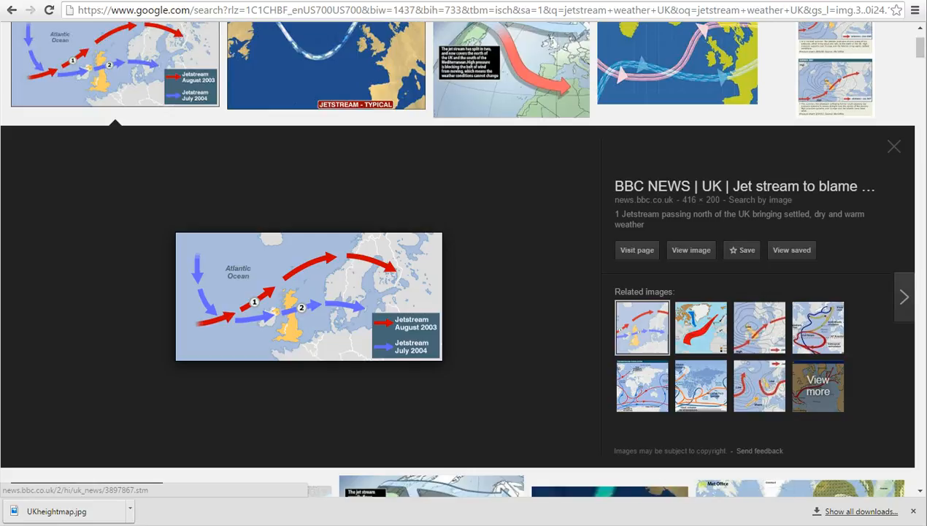
Return to PerfectWorldDF and try wind directions of 70.6 and 246.6 degrees for the rain shadow map.
{"action": "key", "text": "alt+Tab"}
{"action": "left_click_drag", "start_coordinate": [812, 218], "coordinate": [860, 210]}
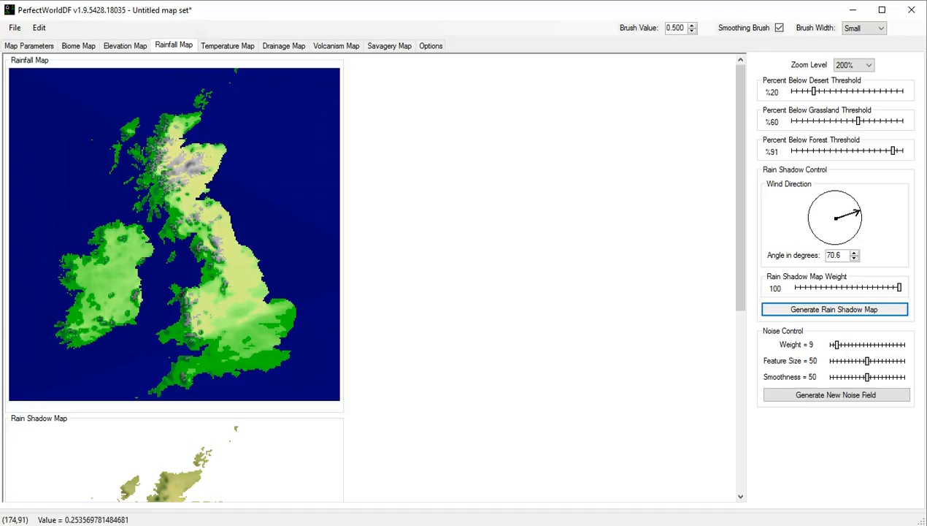
{"action": "left_click_drag", "start_coordinate": [851, 199], "coordinate": [813, 227]}
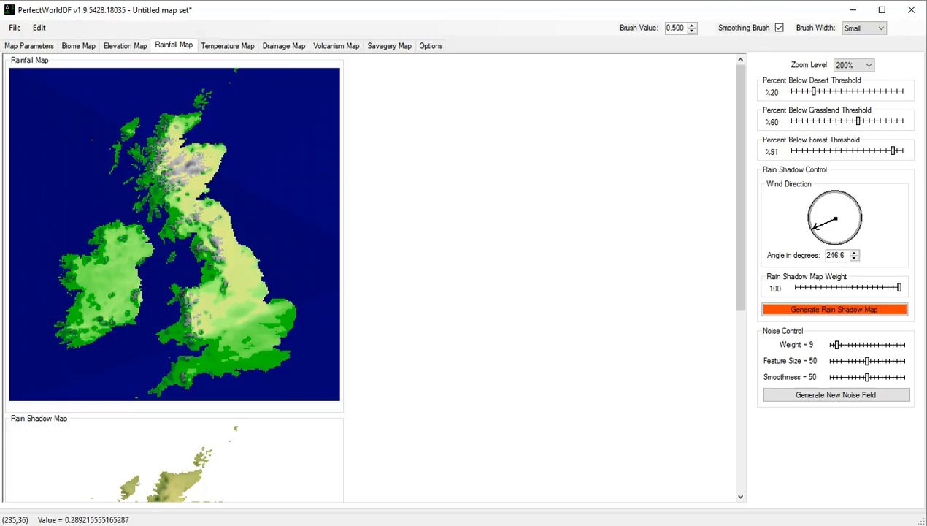
{"action": "left_click", "coordinate": [834, 309]}
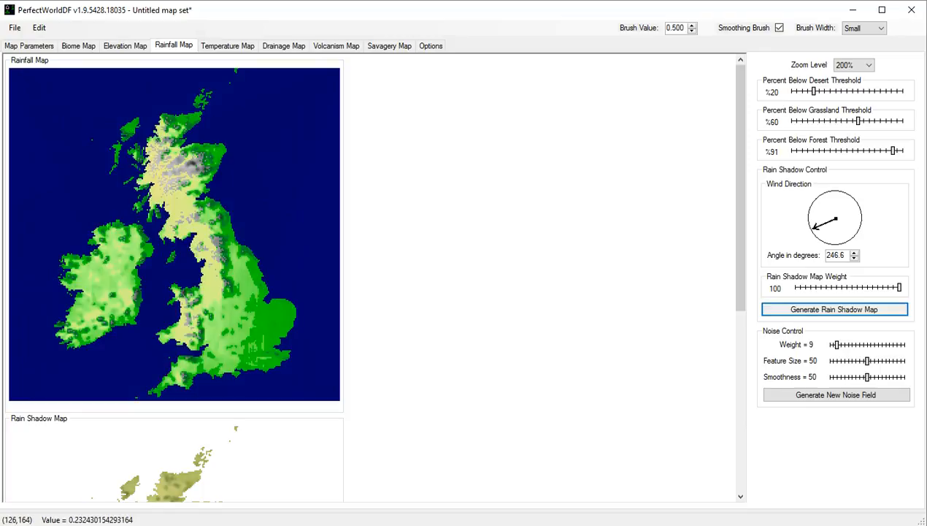
Set the wind direction to 67.6 degrees, try a rain shadow map weight of 27 and settle on 71, regenerating the rain shadow map.
{"action": "left_click_drag", "start_coordinate": [814, 227], "coordinate": [860, 209]}
{"action": "left_click", "coordinate": [835, 310]}
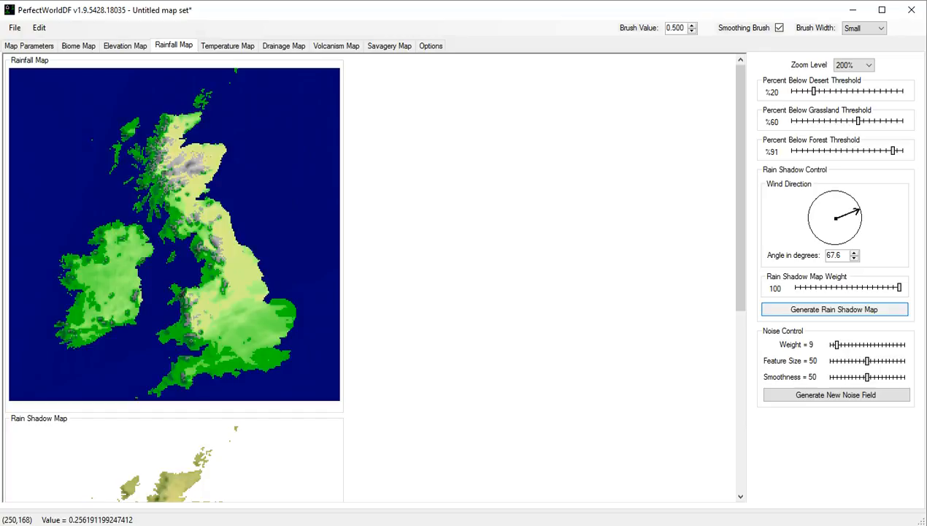
{"action": "left_click_drag", "start_coordinate": [899, 288], "coordinate": [822, 288]}
{"action": "left_click", "coordinate": [834, 310]}
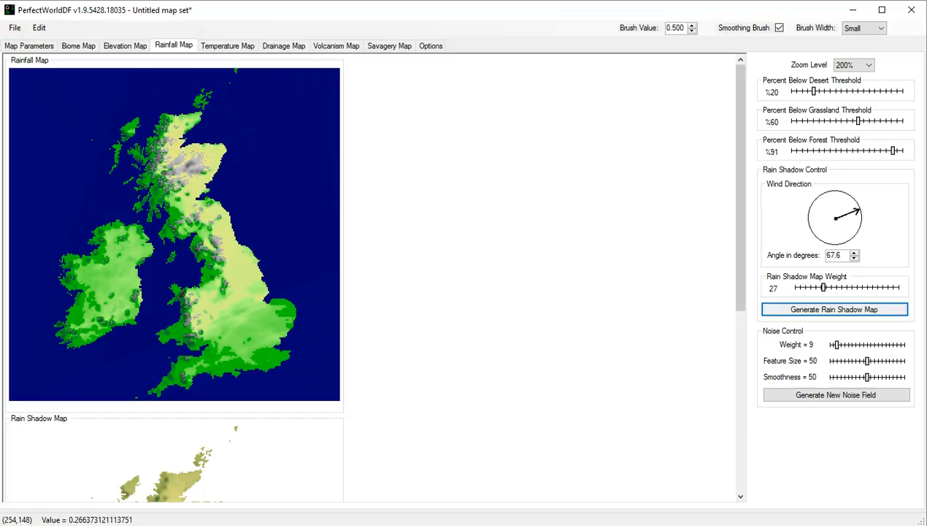
{"action": "left_click_drag", "start_coordinate": [823, 288], "coordinate": [869, 287]}
{"action": "left_click", "coordinate": [835, 310]}
Generate several new rainfall noise fields with the noise weight at 9 to compare their rainfall patterns.
{"action": "left_click", "coordinate": [836, 394]}
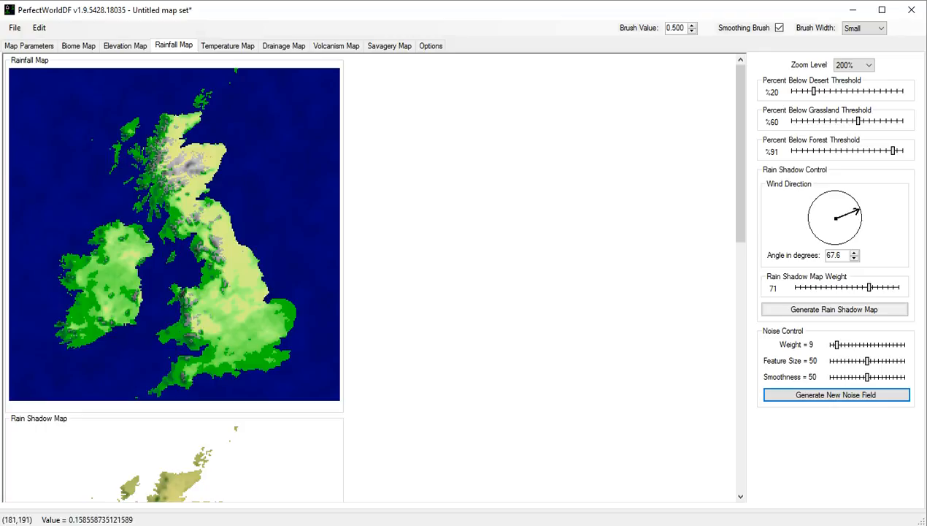
{"action": "left_click", "coordinate": [836, 395]}
{"action": "left_click", "coordinate": [836, 395]}
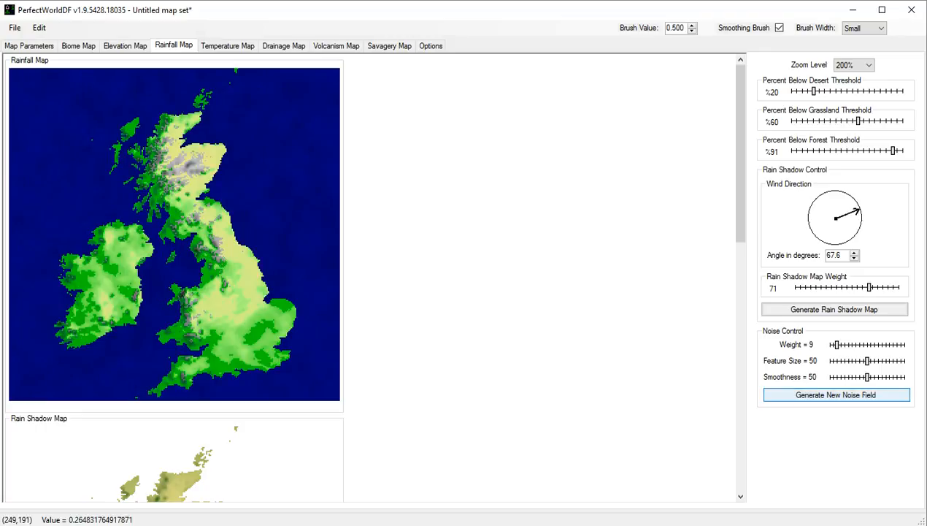
{"action": "left_click", "coordinate": [836, 395]}
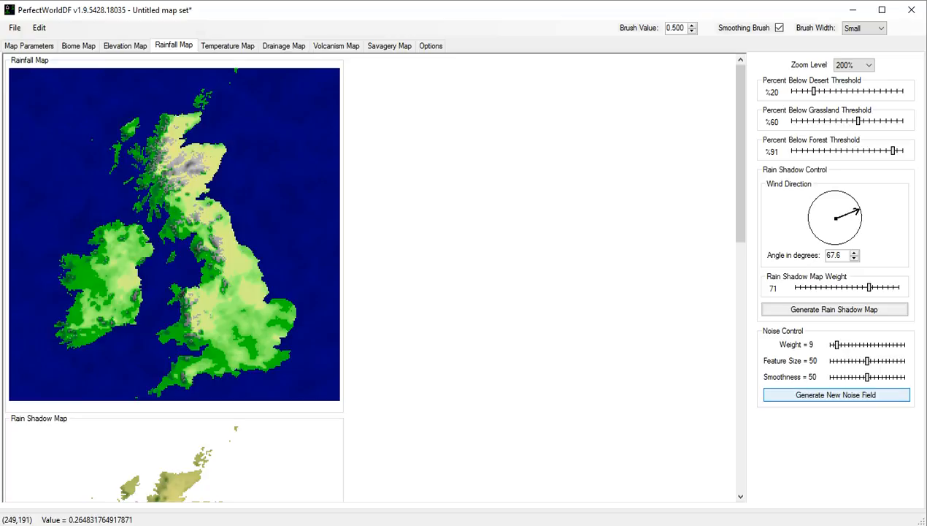
{"action": "left_click", "coordinate": [836, 395]}
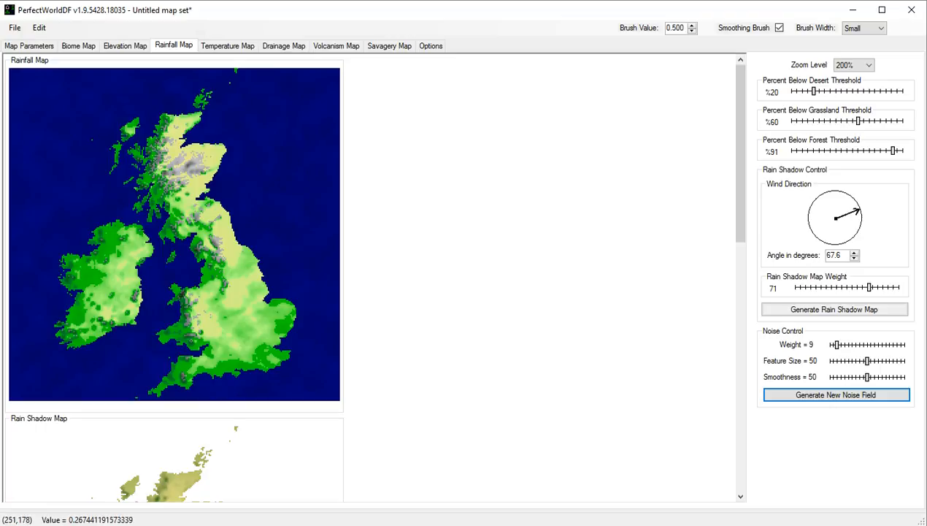
Try a noise weight of 45 for the rainfall map and generate new noise fields.
{"action": "left_click_drag", "start_coordinate": [837, 345], "coordinate": [865, 344]}
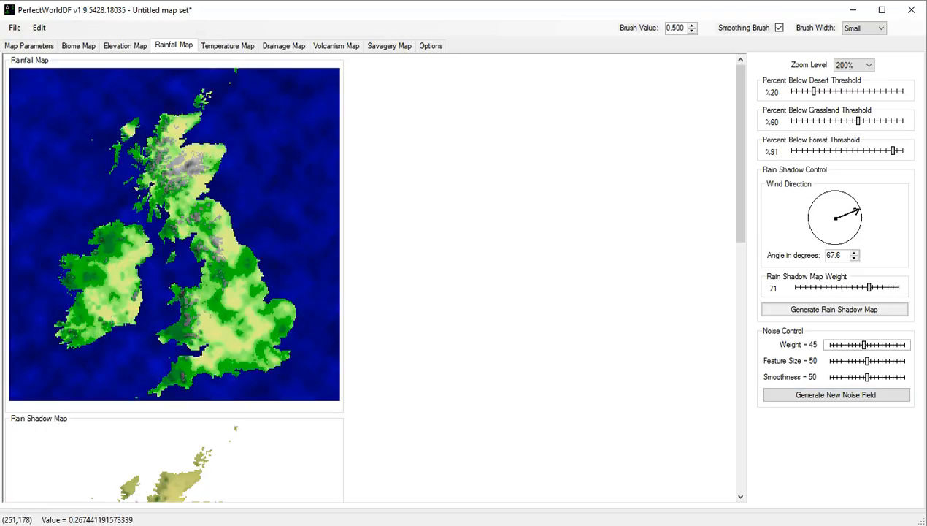
{"action": "left_click", "coordinate": [835, 395]}
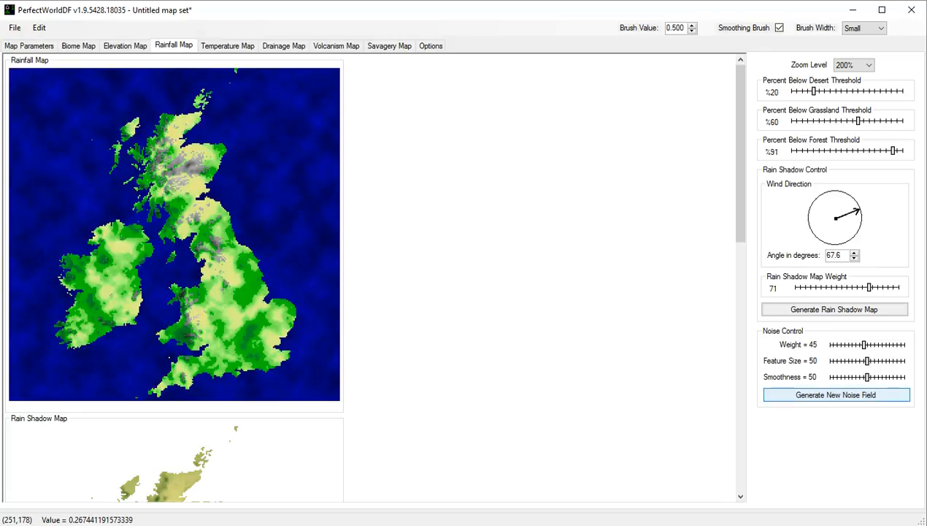
{"action": "left_click", "coordinate": [835, 394]}
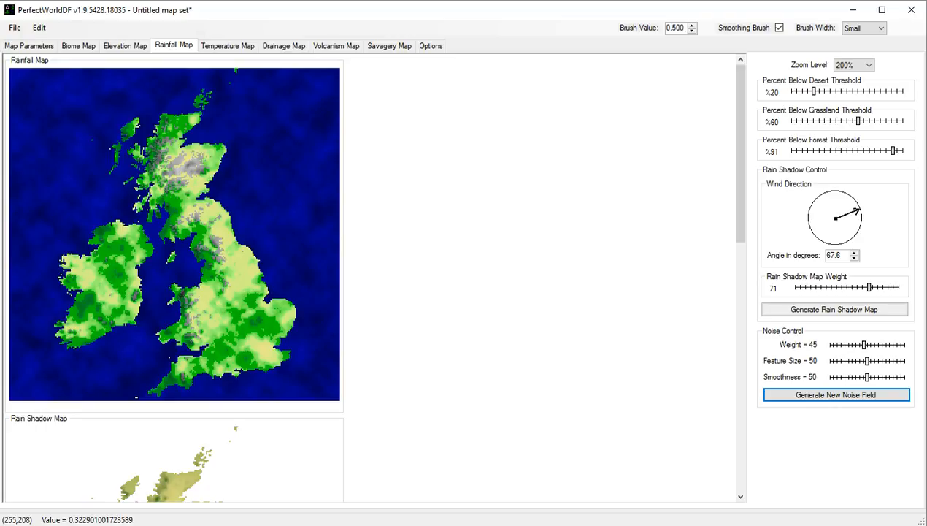
Inspect the noise field, try lowering the noise weight to 6 with regenerated noise, and check the rainfall map.
{"action": "left_click_drag", "start_coordinate": [740, 153], "coordinate": [740, 401]}
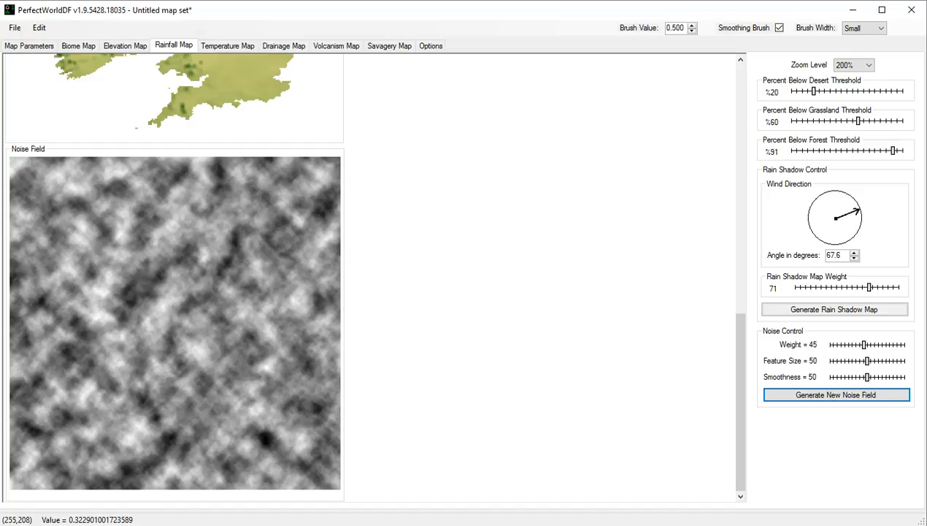
{"action": "left_click_drag", "start_coordinate": [864, 344], "coordinate": [844, 345]}
{"action": "left_click", "coordinate": [835, 394]}
{"action": "left_click_drag", "start_coordinate": [843, 345], "coordinate": [833, 345]}
{"action": "left_click", "coordinate": [836, 394]}
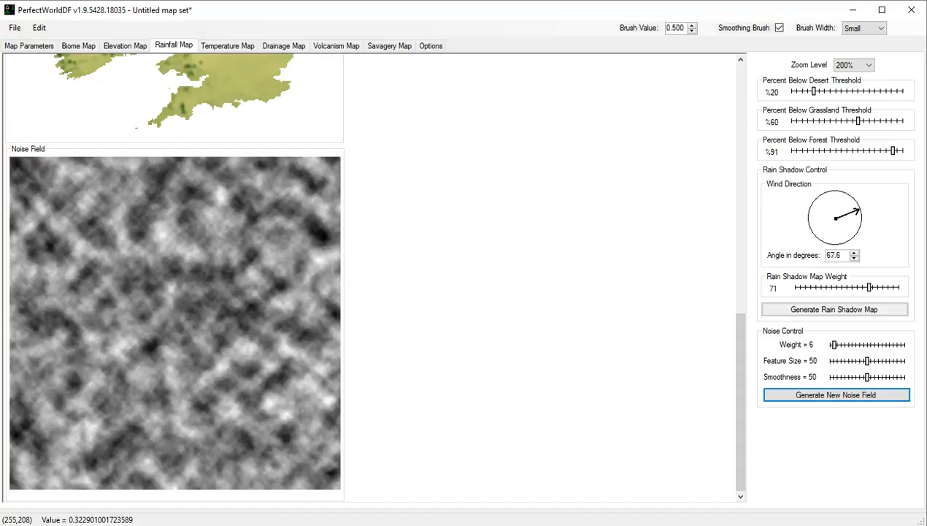
{"action": "scroll", "coordinate": [176, 278], "scroll_direction": "up", "scroll_amount": 10}
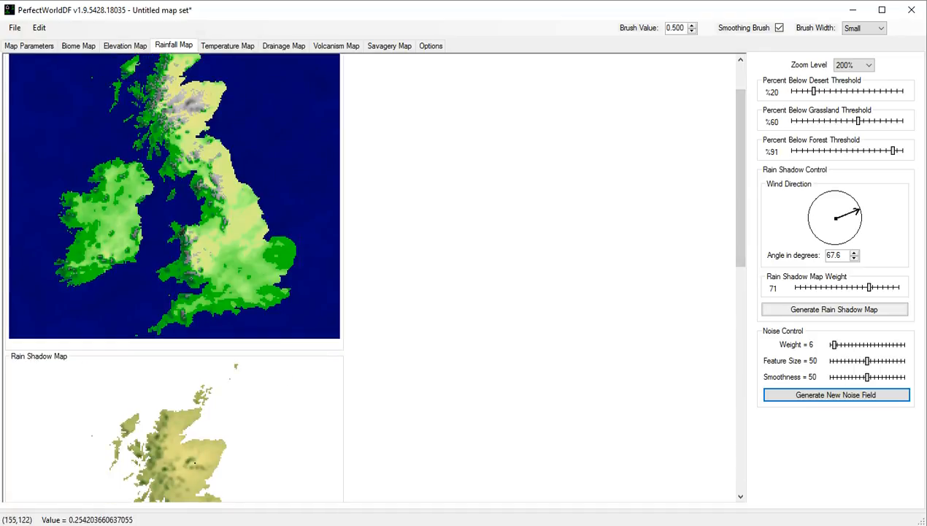
Try a noise weight of 73, settle on 27, and generate new noise fields for the rainfall map.
{"action": "left_click_drag", "start_coordinate": [740, 178], "coordinate": [740, 402]}
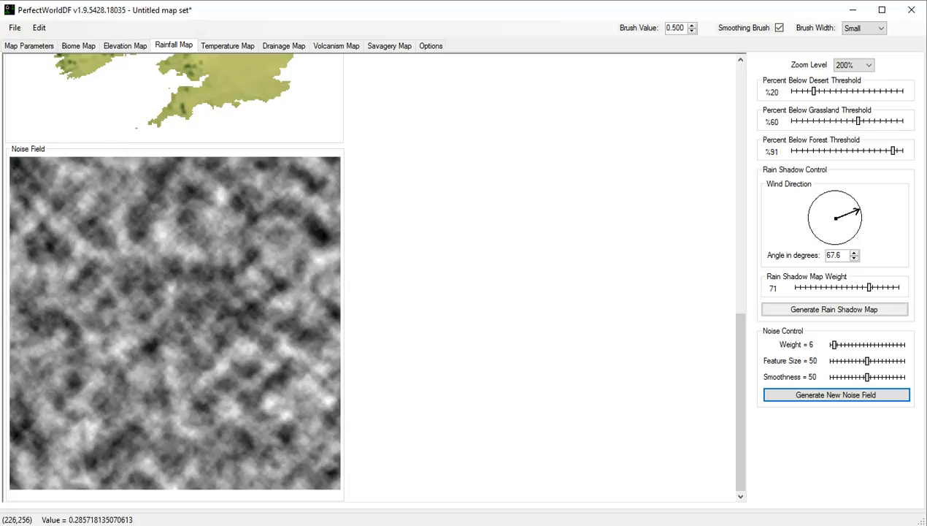
{"action": "left_click_drag", "start_coordinate": [835, 345], "coordinate": [884, 344]}
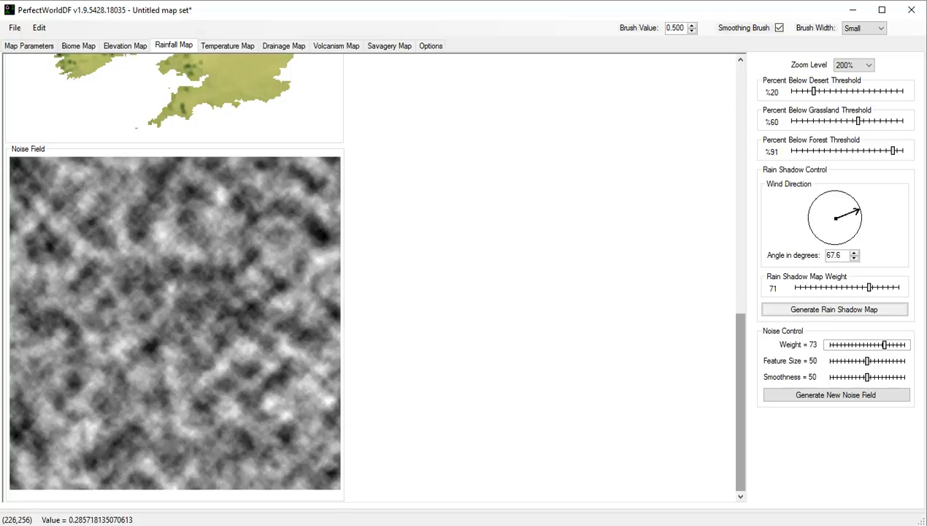
{"action": "scroll", "coordinate": [174, 278], "scroll_direction": "up", "scroll_amount": 7}
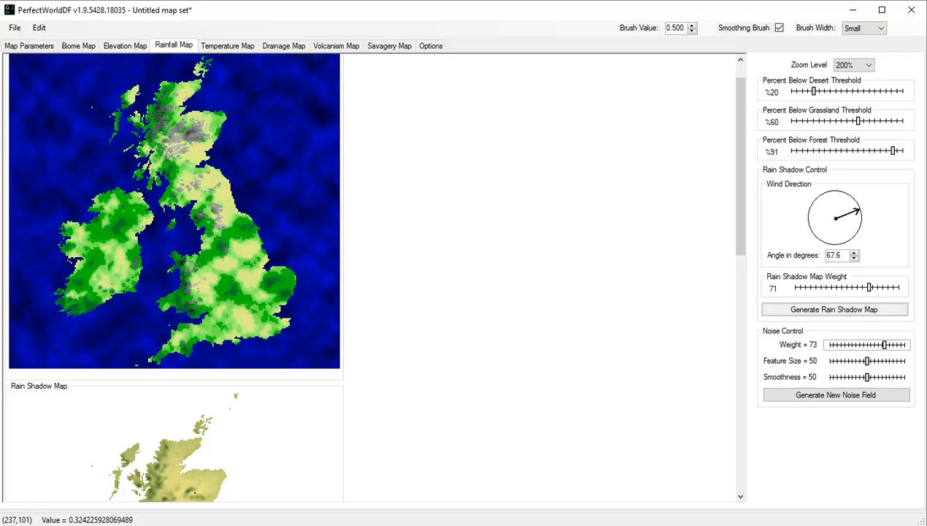
{"action": "left_click_drag", "start_coordinate": [884, 344], "coordinate": [851, 344]}
{"action": "left_click", "coordinate": [836, 395]}
{"action": "left_click", "coordinate": [836, 395]}
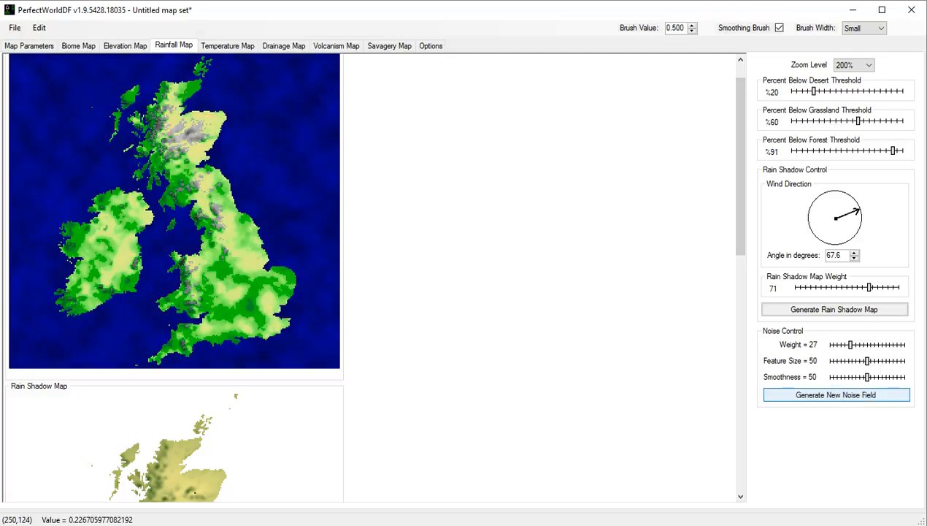
{"action": "left_click", "coordinate": [836, 394]}
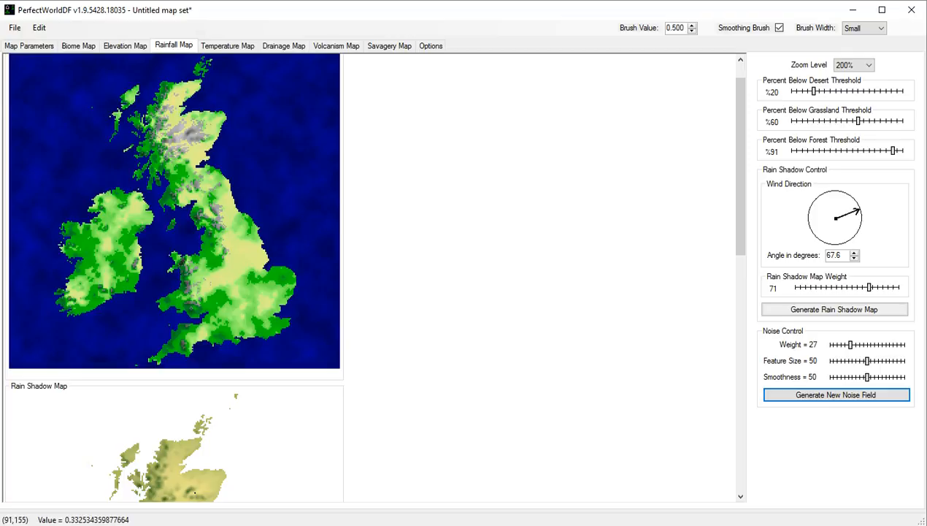
Generate a new noise field for the rainfall map, and bring up the drainage map at 200% zoom.
{"action": "left_click", "coordinate": [836, 394]}
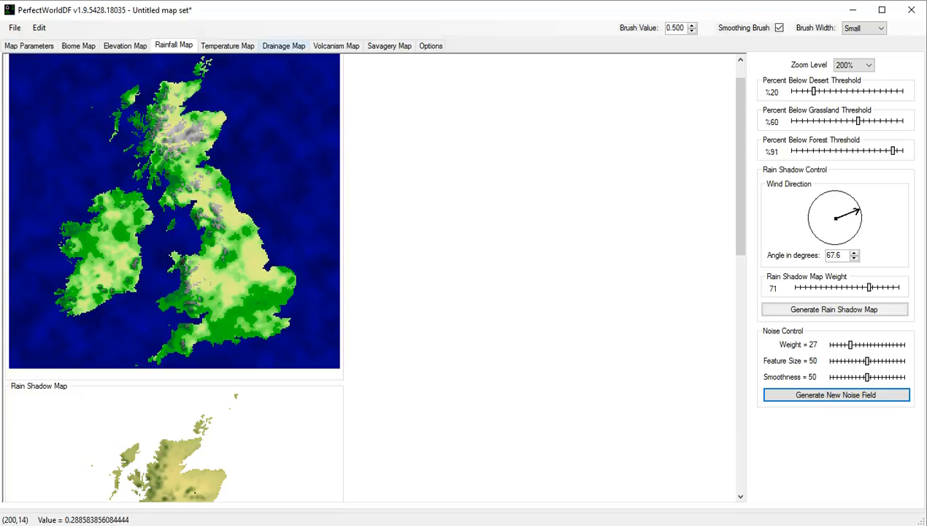
{"action": "left_click", "coordinate": [284, 46]}
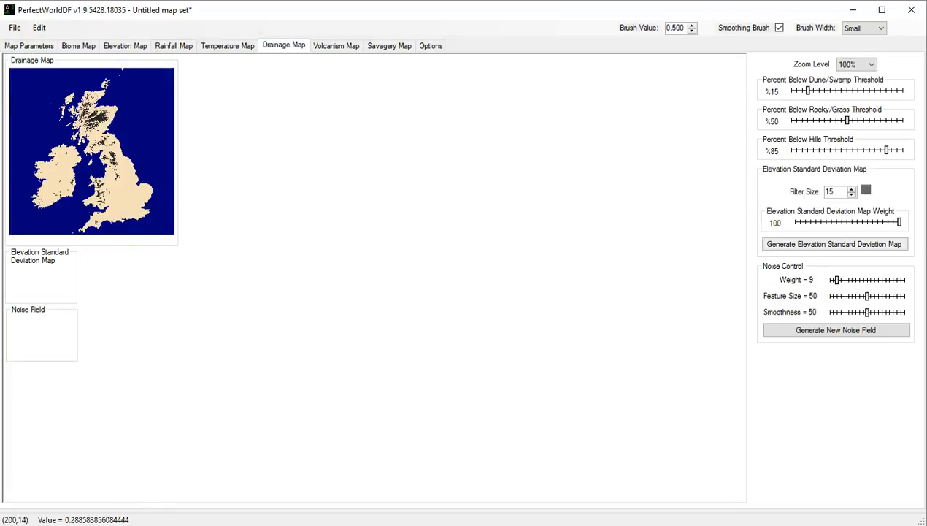
{"action": "left_click", "coordinate": [856, 64]}
{"action": "left_click", "coordinate": [850, 84]}
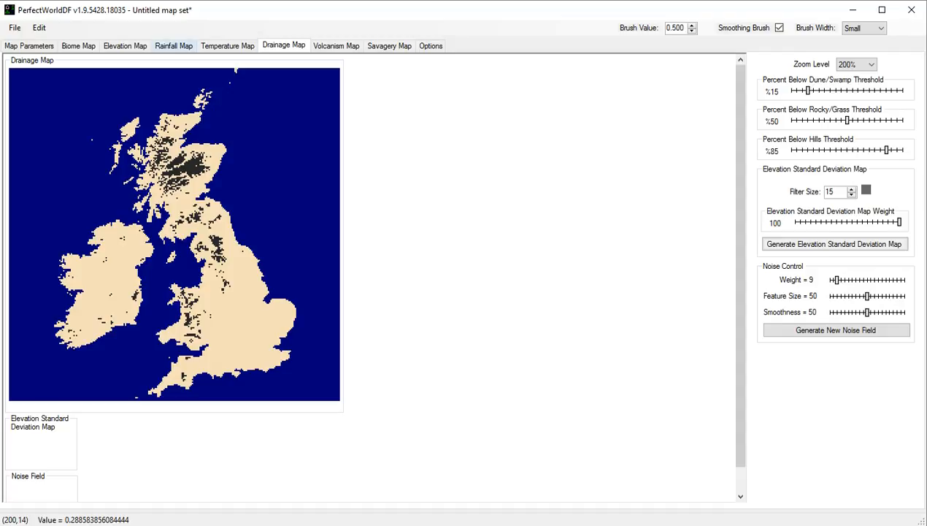
Experiment with the rainfall map's thresholds, settling on 4% for desert, 47% for grassland and 75% for forest.
{"action": "left_click", "coordinate": [175, 46]}
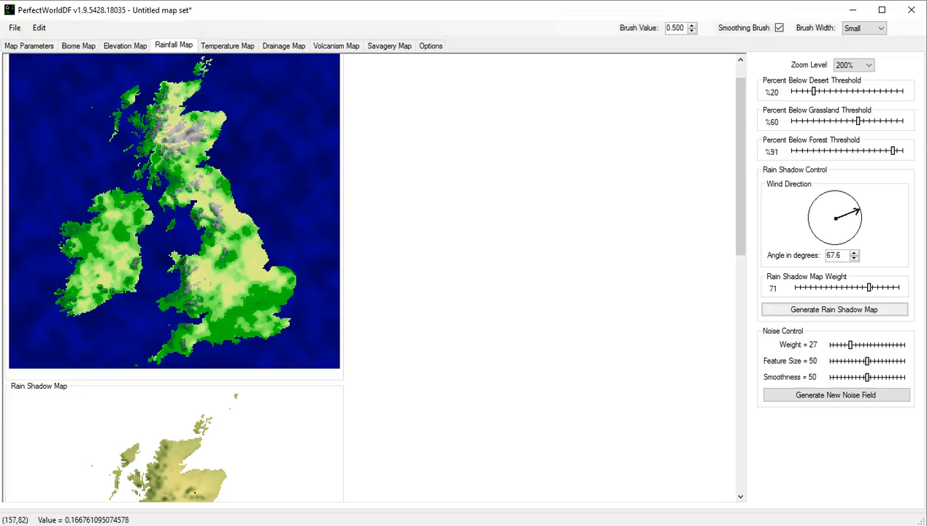
{"action": "left_click_drag", "start_coordinate": [893, 150], "coordinate": [869, 150]}
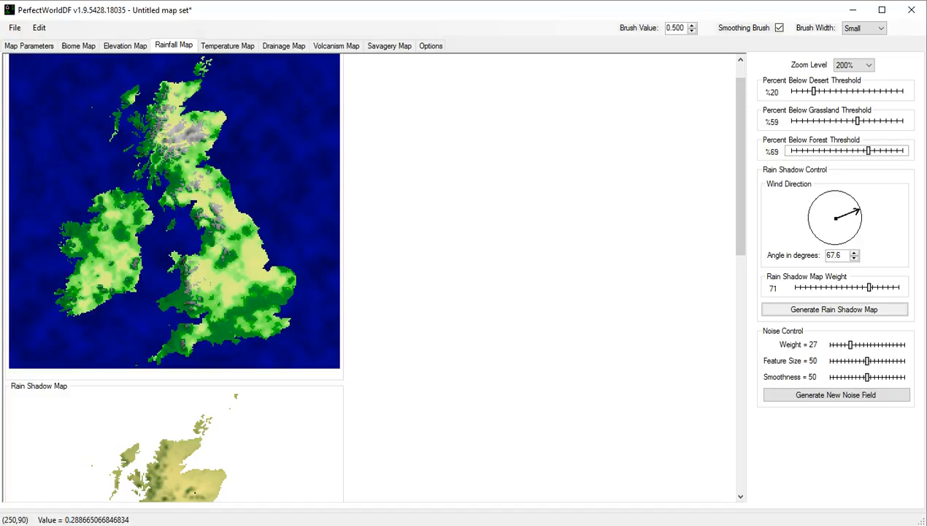
{"action": "left_click_drag", "start_coordinate": [868, 150], "coordinate": [891, 150]}
{"action": "left_click_drag", "start_coordinate": [858, 121], "coordinate": [817, 120]}
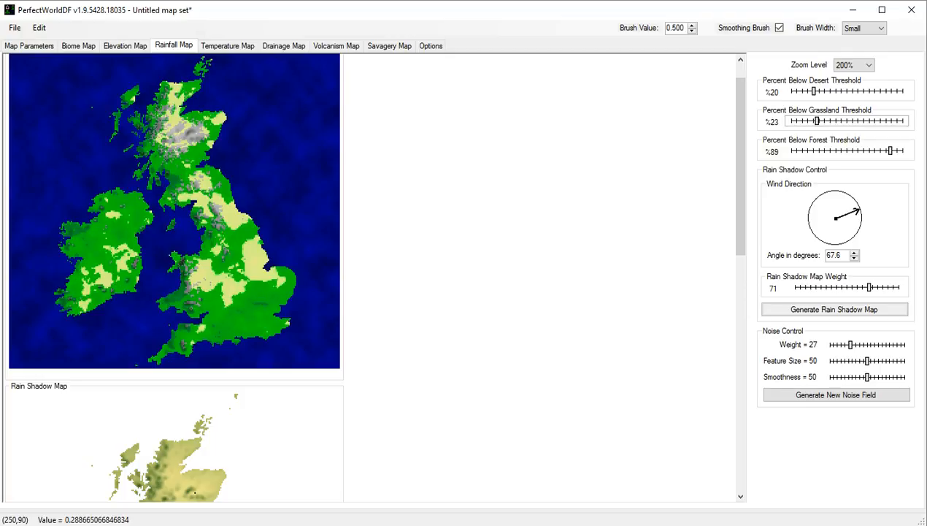
{"action": "left_click_drag", "start_coordinate": [817, 121], "coordinate": [854, 121]}
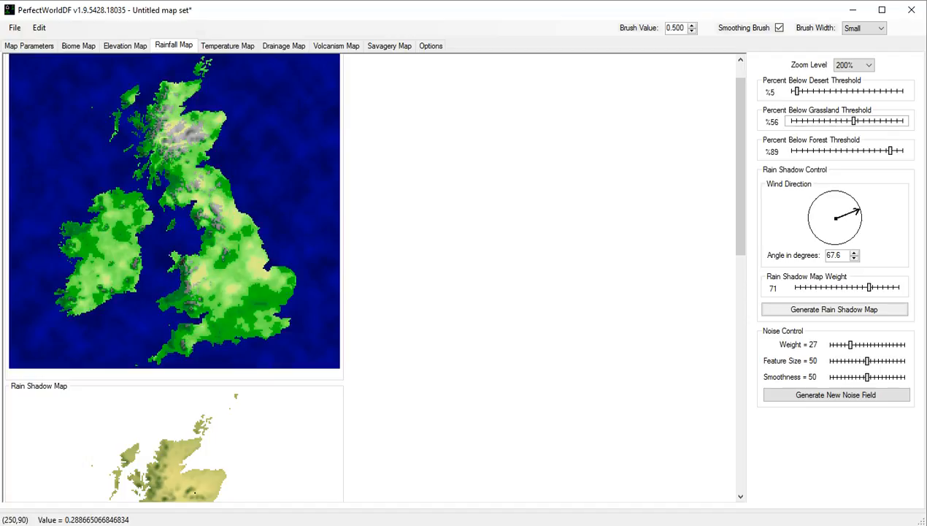
{"action": "left_click_drag", "start_coordinate": [796, 90], "coordinate": [855, 90]}
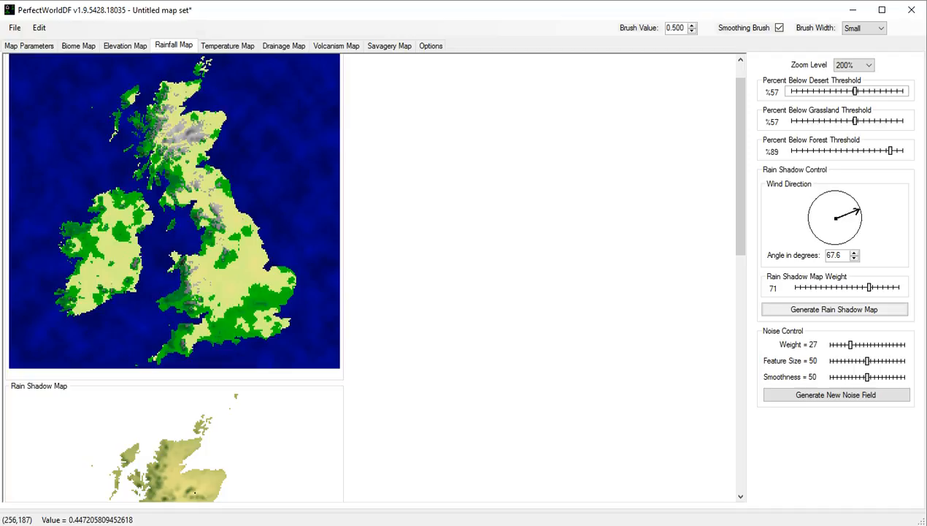
{"action": "left_click_drag", "start_coordinate": [855, 91], "coordinate": [795, 91]}
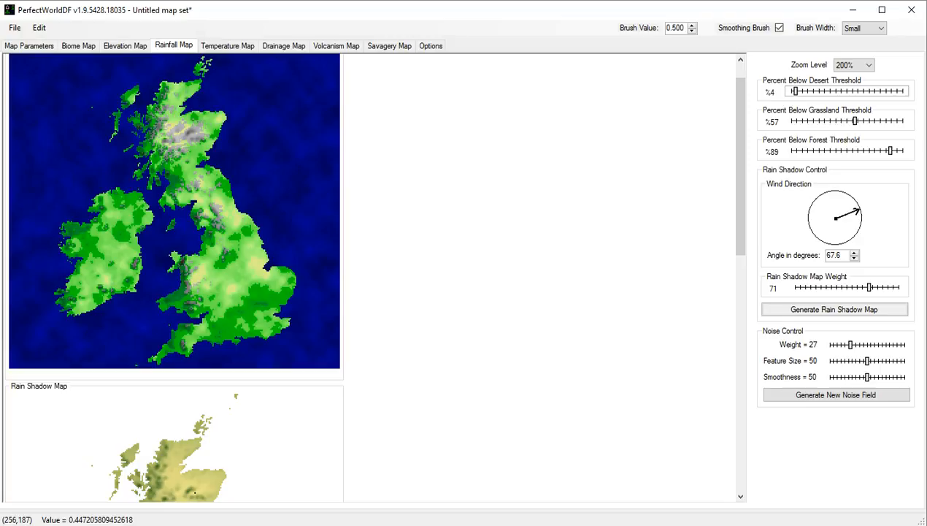
{"action": "left_click_drag", "start_coordinate": [854, 121], "coordinate": [844, 121]}
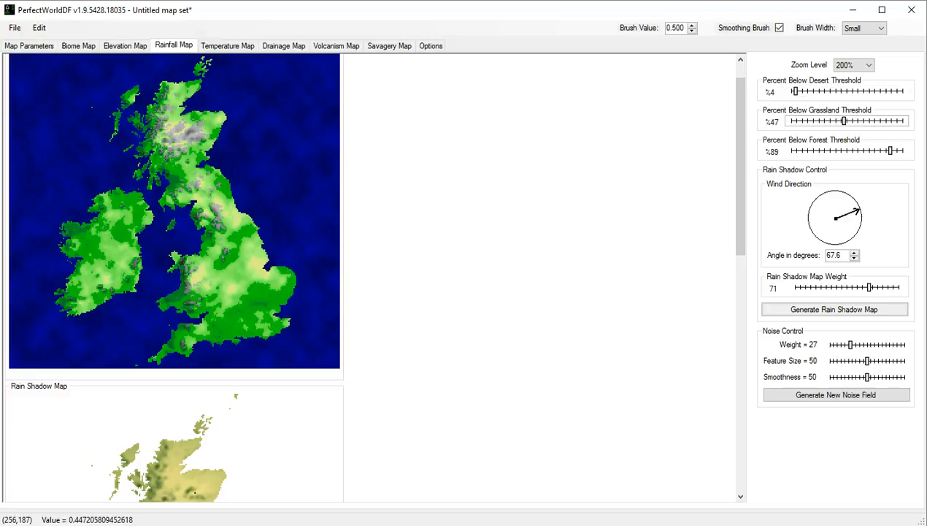
{"action": "left_click_drag", "start_coordinate": [890, 150], "coordinate": [875, 150]}
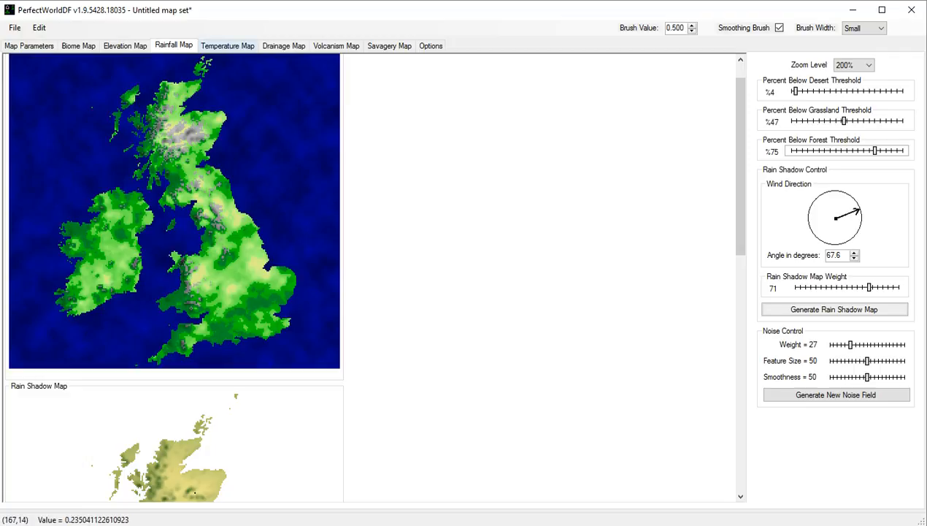
Set the drainage map's noise weight to 20 and generate its elevation standard deviation map.
{"action": "left_click", "coordinate": [283, 46]}
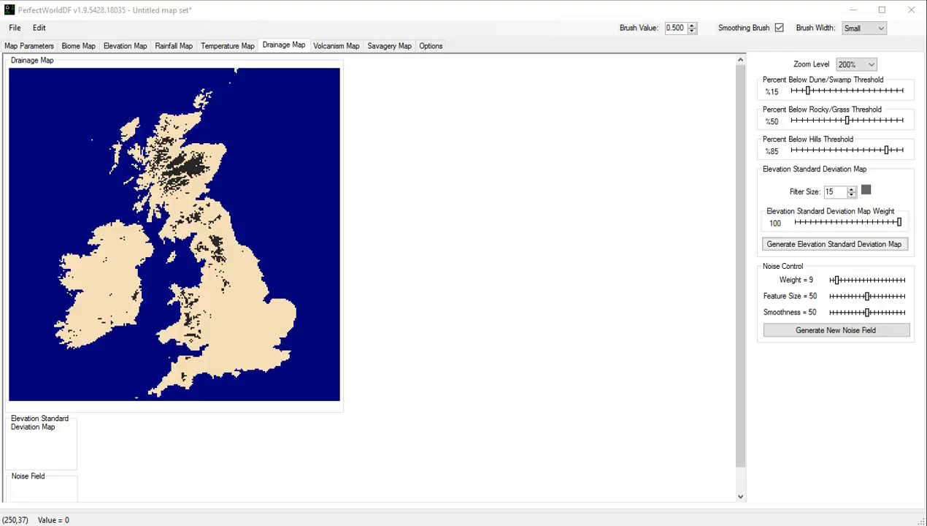
{"action": "left_click_drag", "start_coordinate": [837, 280], "coordinate": [845, 280]}
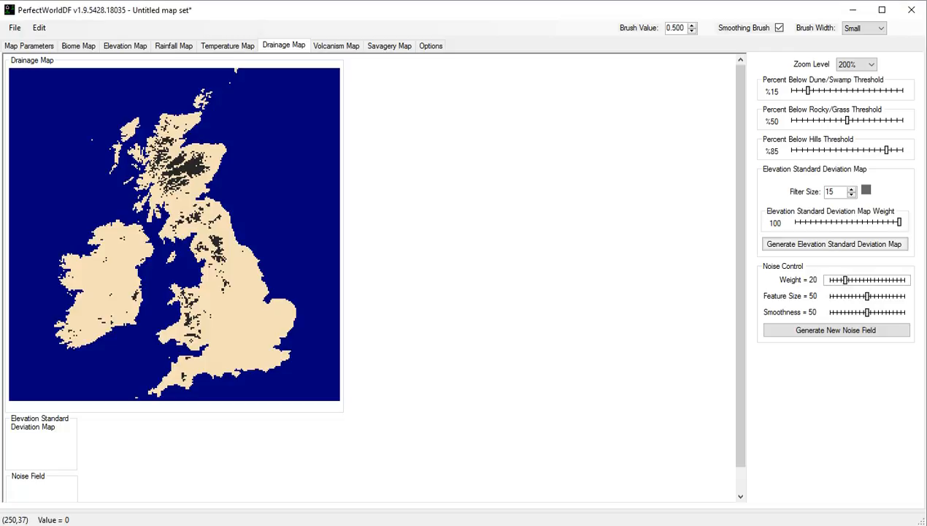
{"action": "left_click", "coordinate": [834, 244]}
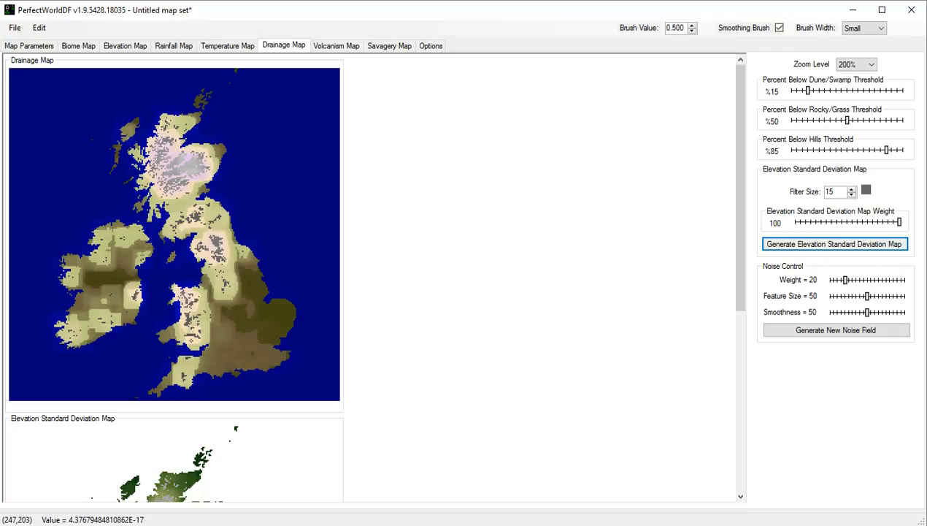
Experiment with the drainage thresholds, settling on 8% for dune/swamp, 60% for rocky/grass and 91% for hills.
{"action": "mouse_move", "coordinate": [807, 91]}
{"action": "left_mouse_down"}
{"action": "mouse_move", "coordinate": [792, 90]}
{"action": "mouse_move", "coordinate": [873, 90]}
{"action": "mouse_move", "coordinate": [800, 90]}
{"action": "left_mouse_up"}
{"action": "mouse_move", "coordinate": [872, 121]}
{"action": "left_mouse_down"}
{"action": "mouse_move", "coordinate": [845, 121]}
{"action": "mouse_move", "coordinate": [883, 121]}
{"action": "mouse_move", "coordinate": [822, 121]}
{"action": "mouse_move", "coordinate": [863, 120]}
{"action": "mouse_move", "coordinate": [855, 120]}
{"action": "left_mouse_up"}
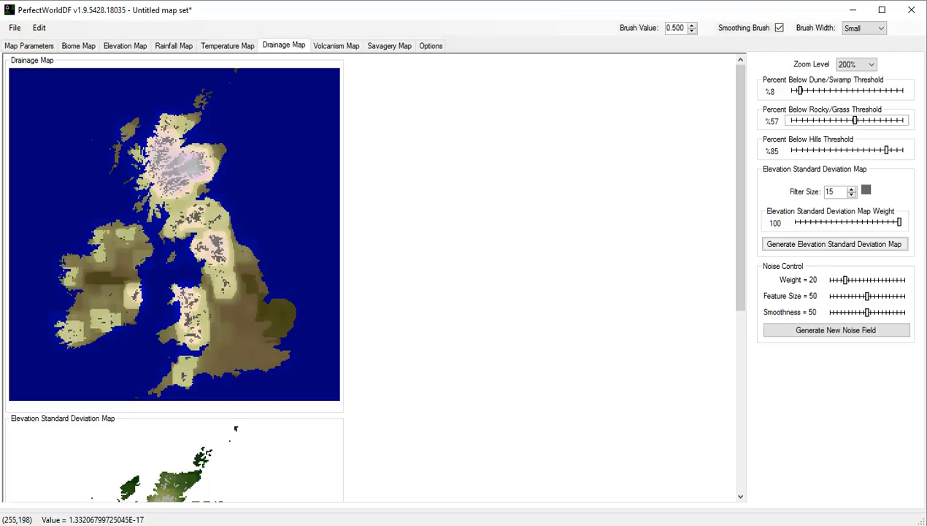
{"action": "left_click_drag", "start_coordinate": [855, 120], "coordinate": [823, 121]}
{"action": "left_click_drag", "start_coordinate": [886, 150], "coordinate": [862, 150]}
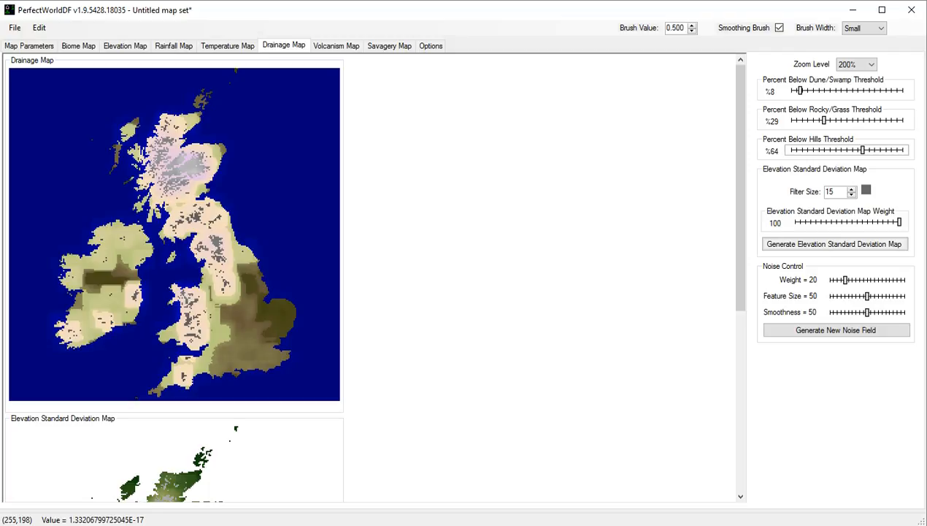
{"action": "left_click_drag", "start_coordinate": [824, 120], "coordinate": [858, 121]}
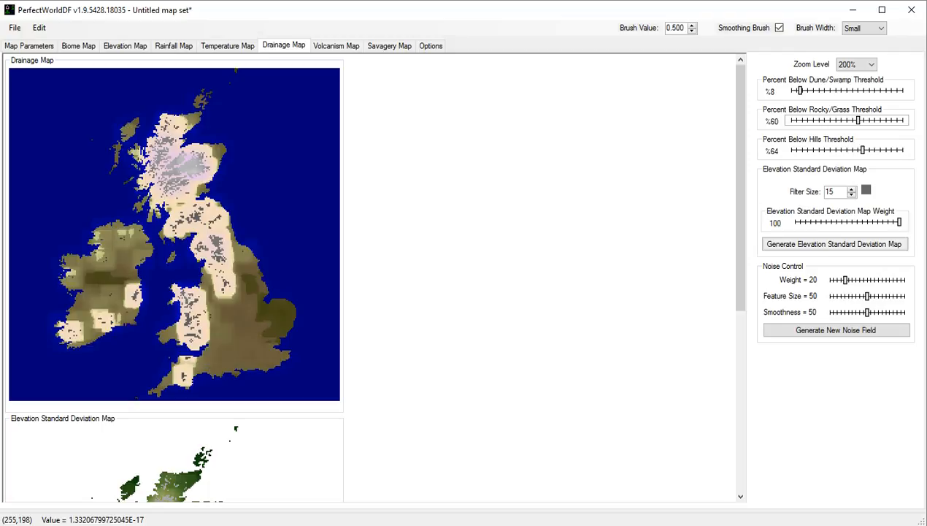
{"action": "left_click_drag", "start_coordinate": [863, 149], "coordinate": [892, 150]}
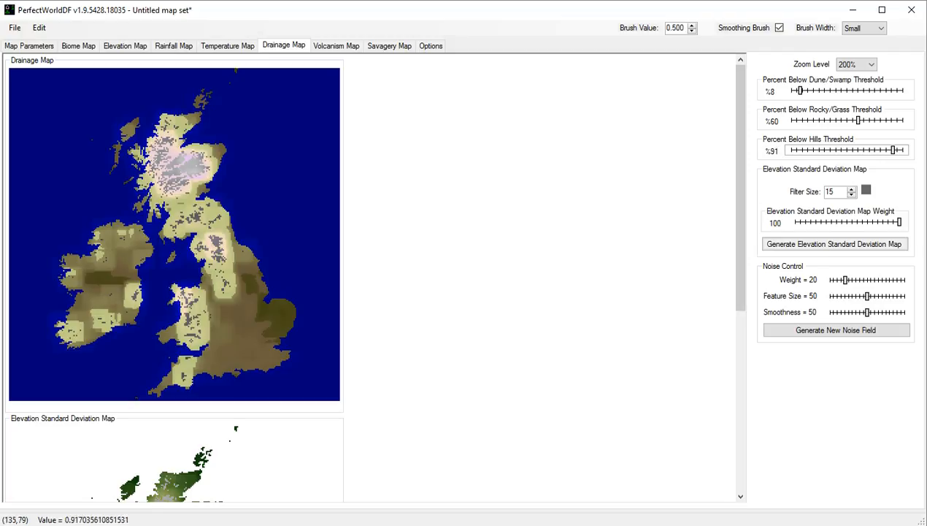
Generate new drainage noise fields repeatedly at a weight of 20 and check the resulting drainage map.
{"action": "left_click", "coordinate": [836, 330]}
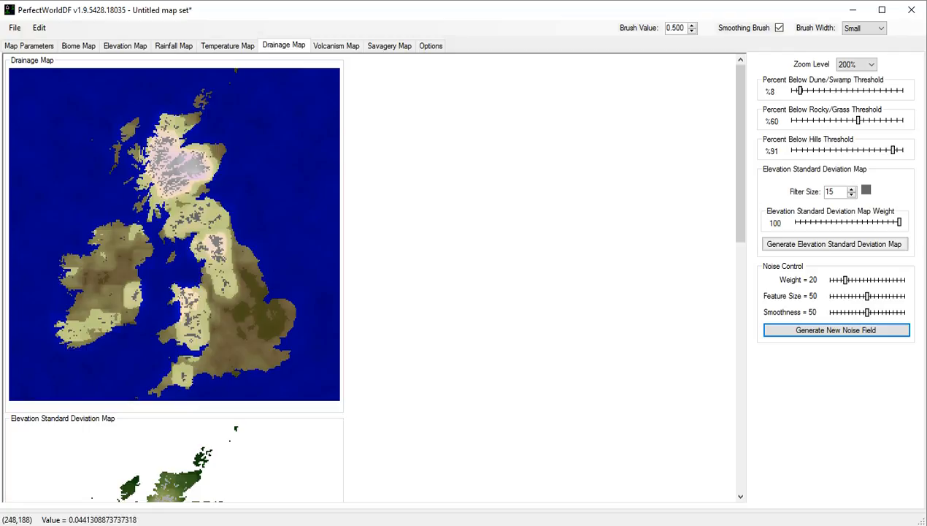
{"action": "left_click", "coordinate": [836, 330]}
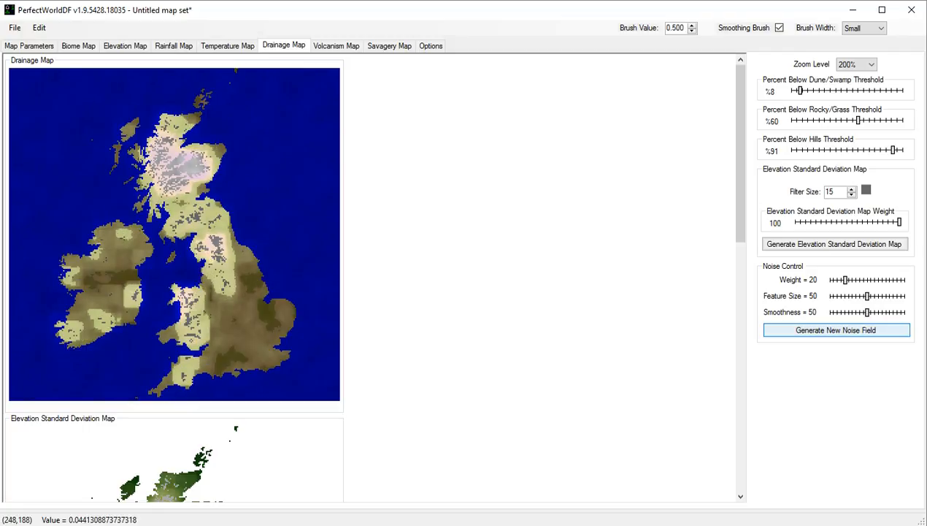
{"action": "left_click", "coordinate": [836, 330]}
{"action": "left_click", "coordinate": [836, 330]}
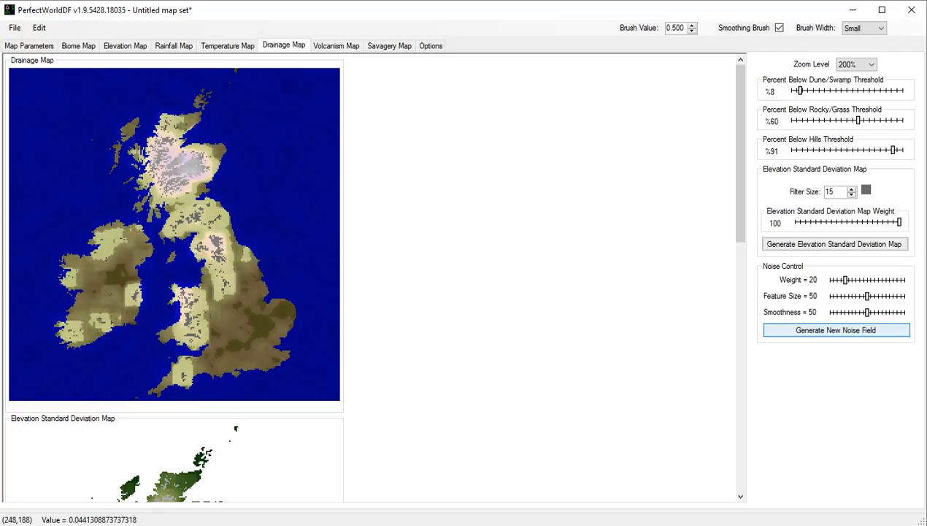
{"action": "left_click", "coordinate": [836, 330]}
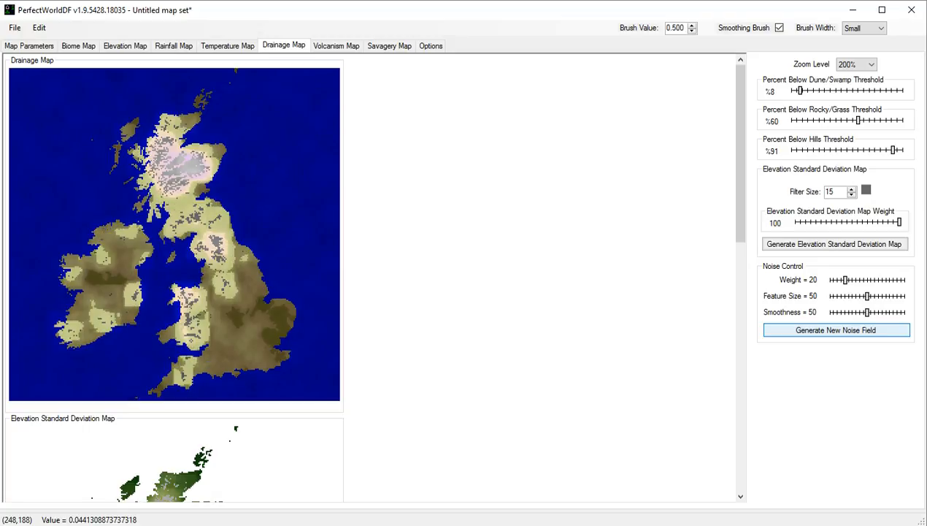
{"action": "left_click", "coordinate": [835, 329]}
{"action": "left_click", "coordinate": [836, 330]}
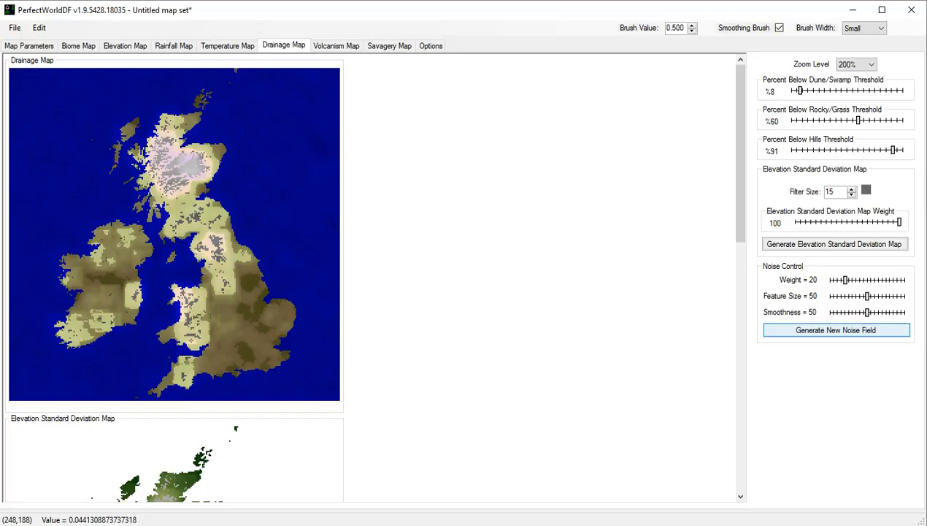
{"action": "left_click", "coordinate": [836, 330]}
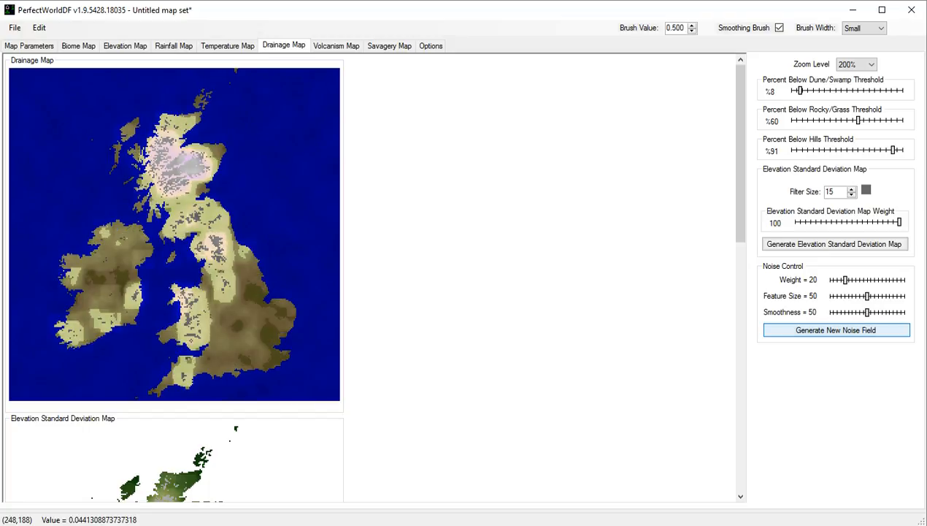
{"action": "left_click", "coordinate": [836, 329]}
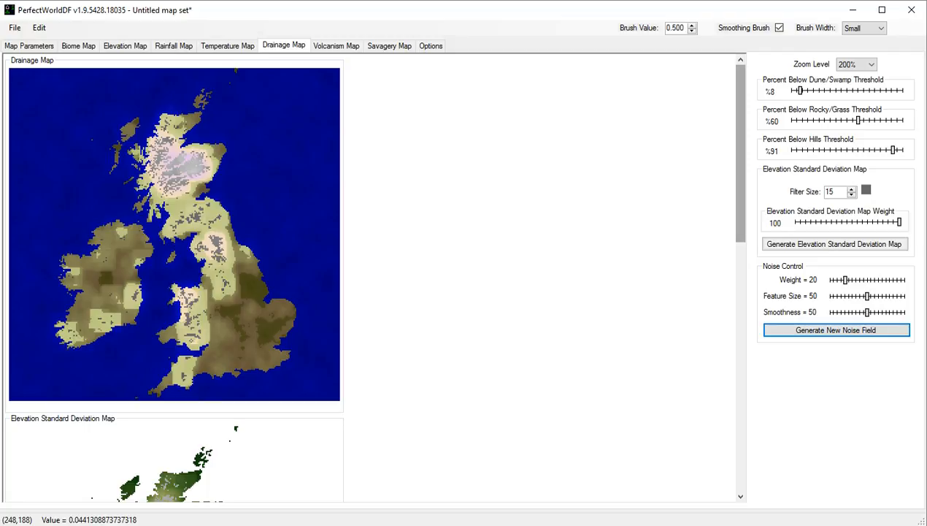
{"action": "scroll", "coordinate": [365, 278], "scroll_direction": "down", "scroll_amount": 5}
{"action": "scroll", "coordinate": [365, 277], "scroll_direction": "up", "scroll_amount": 5}
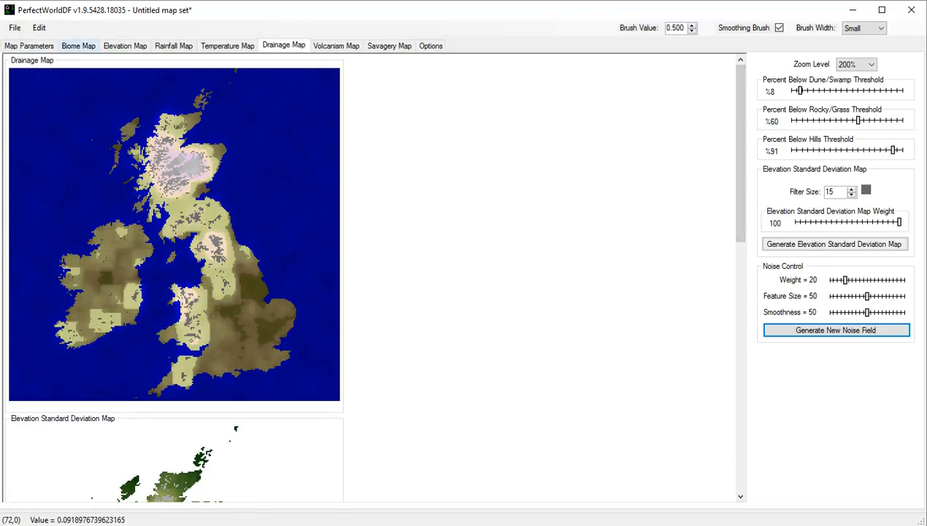
Examine the biome map preview across the whole of the British Isles.
{"action": "left_click", "coordinate": [78, 46]}
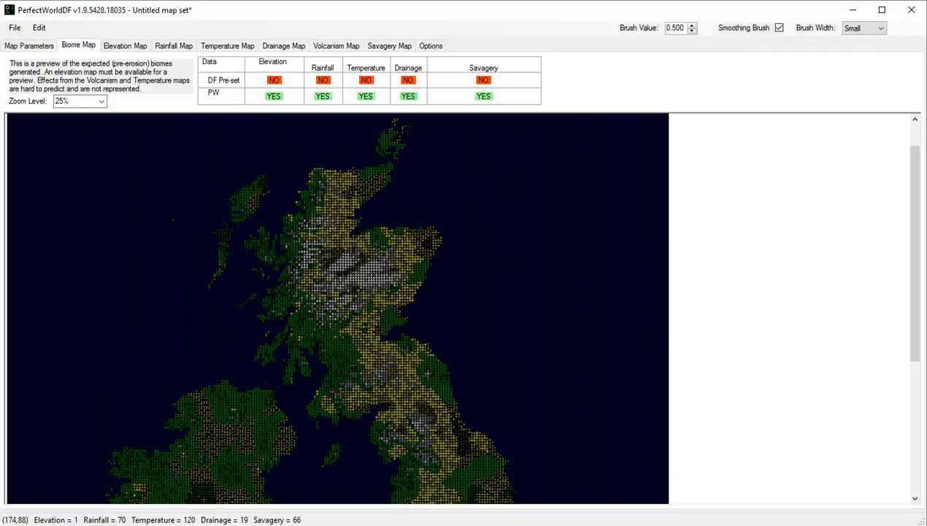
{"action": "left_click_drag", "start_coordinate": [915, 253], "coordinate": [915, 385]}
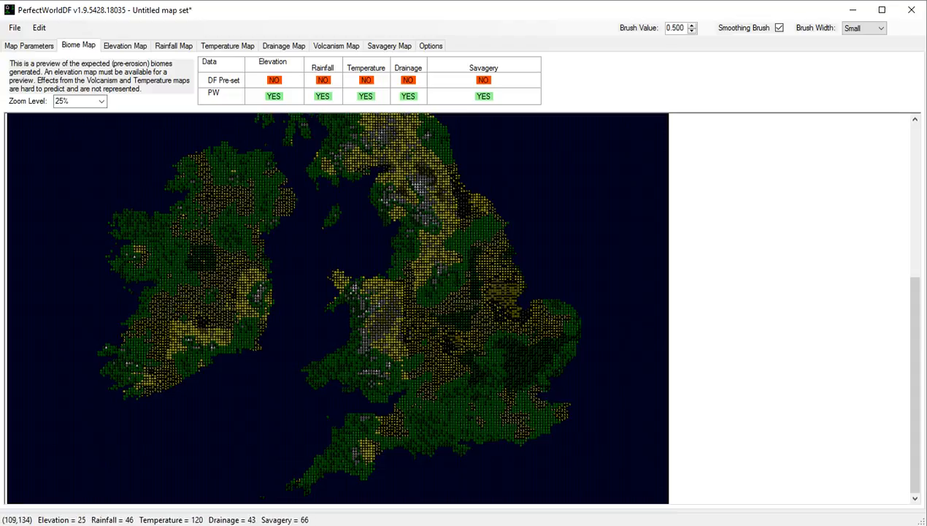
{"action": "left_click_drag", "start_coordinate": [915, 314], "coordinate": [914, 158]}
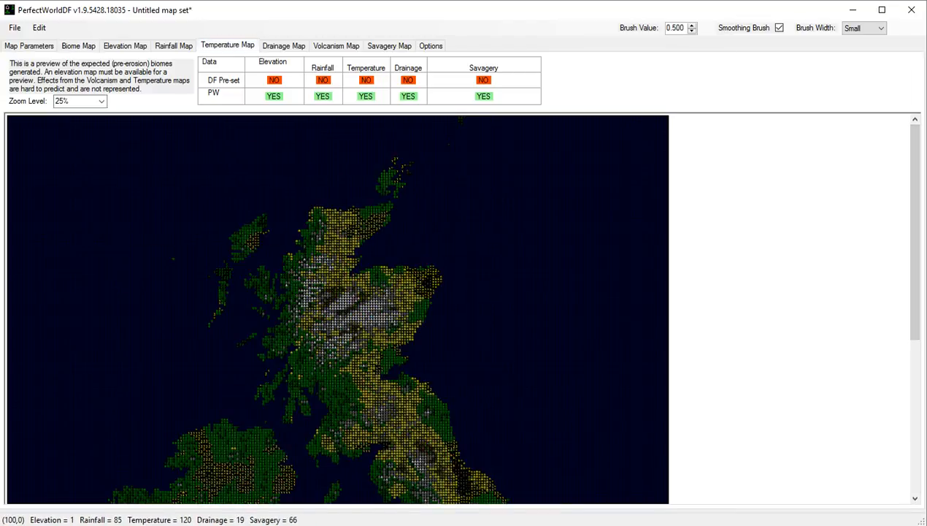
Show the temperature map at 200% zoom, keep a linear gradient at 90 degrees, and place the gradient center point at X 2, Y 254.
{"action": "left_click", "coordinate": [227, 45]}
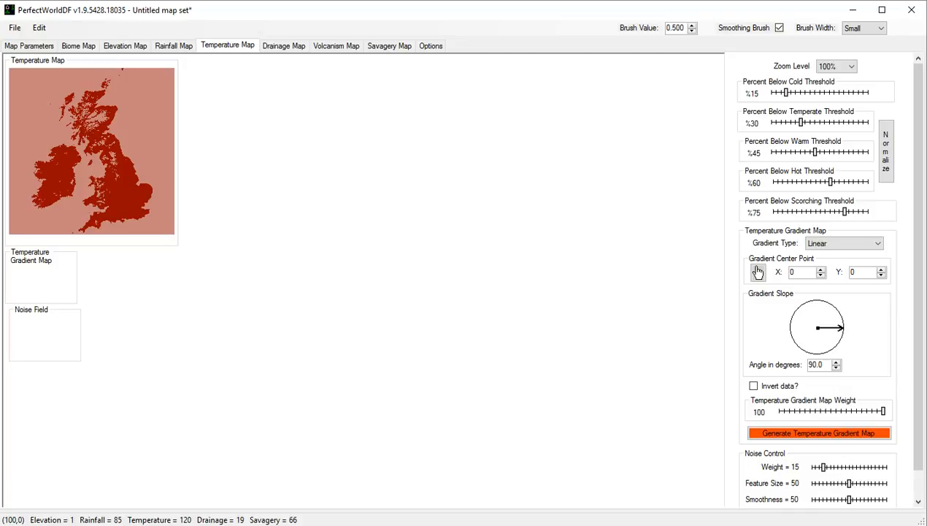
{"action": "left_click", "coordinate": [836, 67]}
{"action": "left_click", "coordinate": [834, 87]}
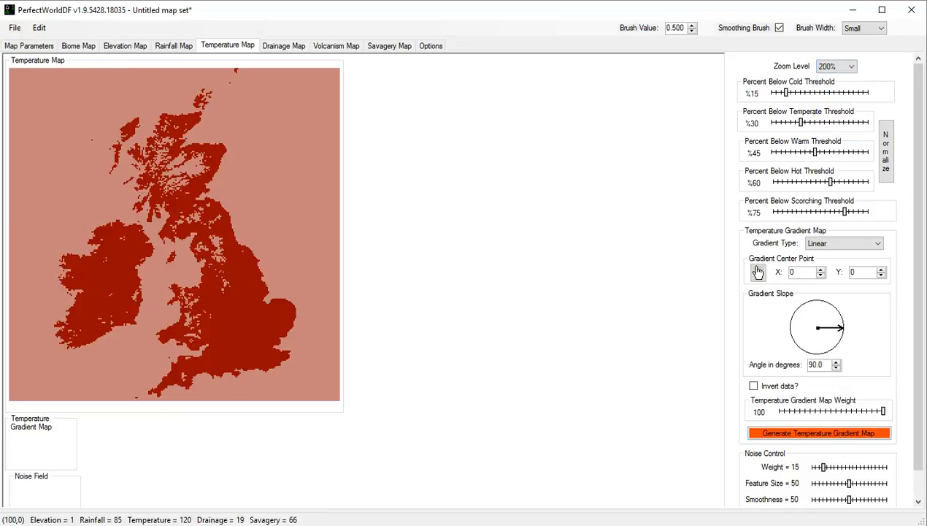
{"action": "left_click_drag", "start_coordinate": [839, 313], "coordinate": [845, 328]}
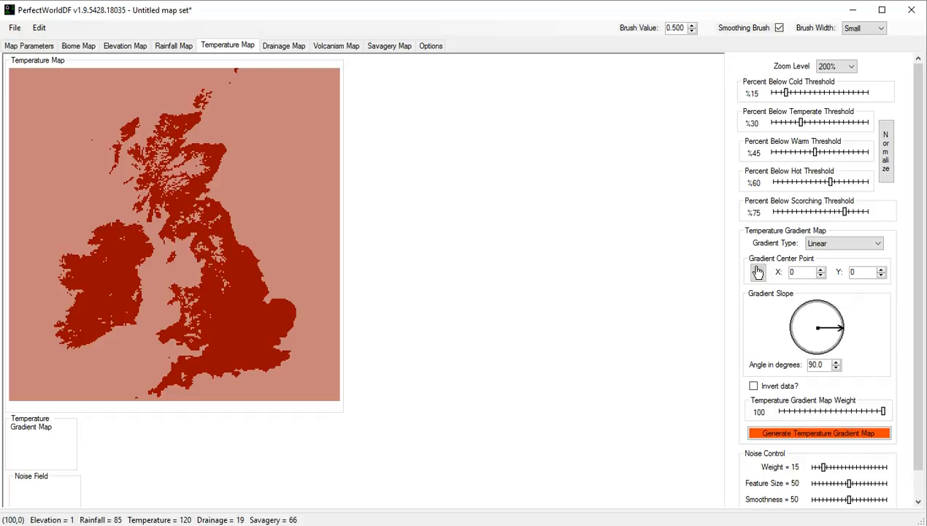
{"action": "left_click", "coordinate": [844, 243]}
{"action": "left_click", "coordinate": [839, 252]}
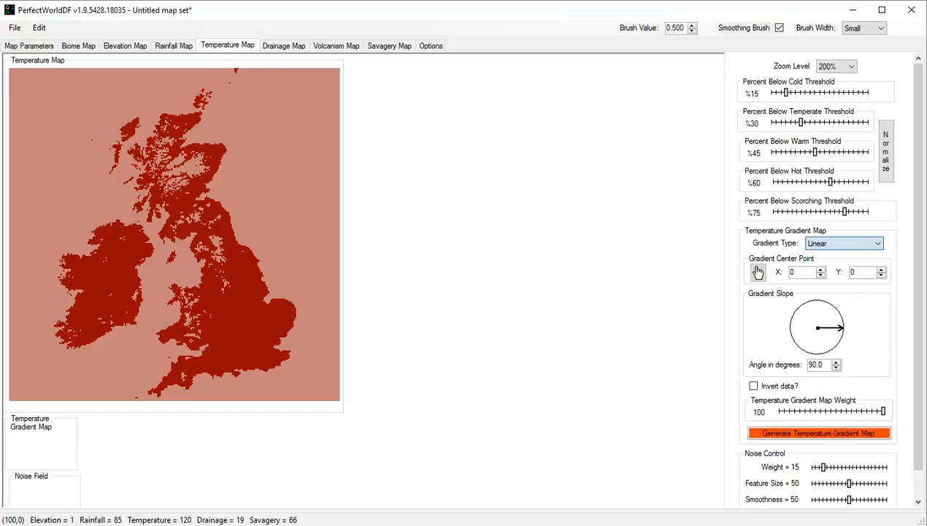
{"action": "left_click", "coordinate": [757, 272]}
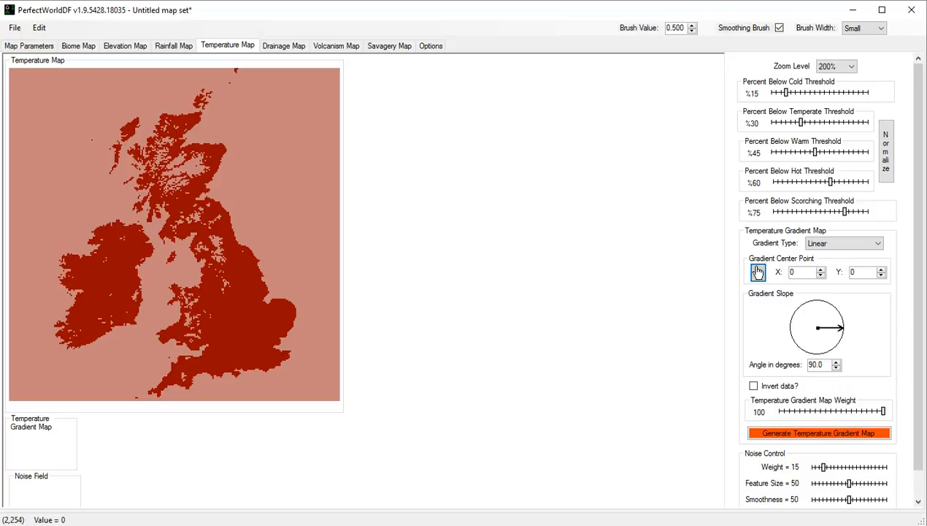
{"action": "left_click", "coordinate": [11, 396]}
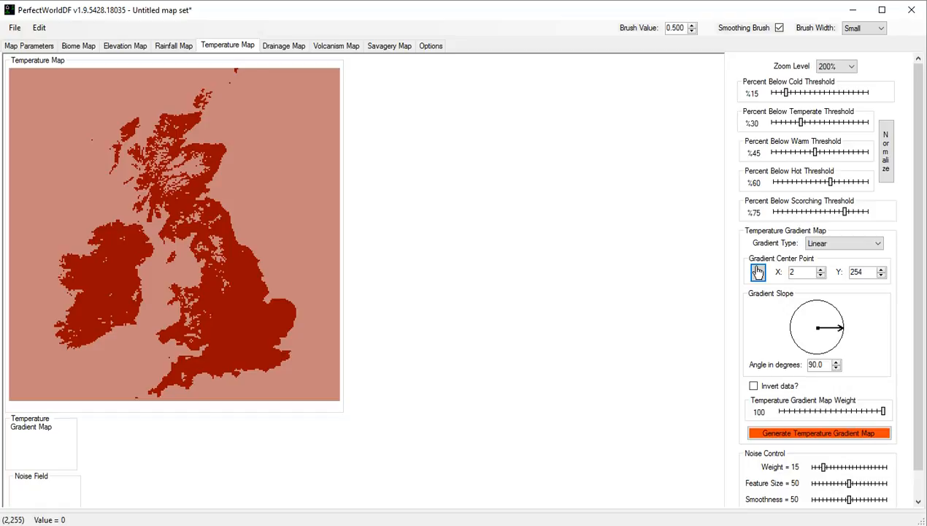
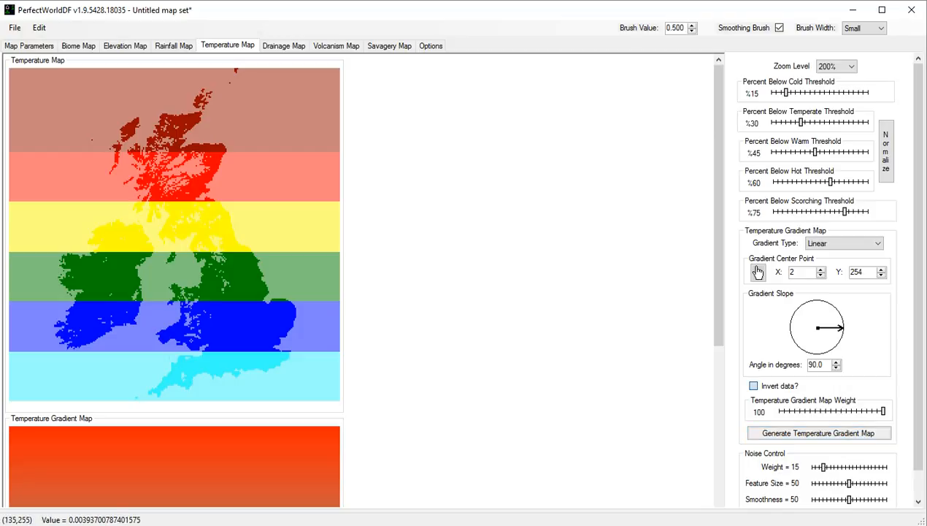
Invert the temperature gradient data, and set the scorching threshold to 97% and the hot threshold to 89%.
{"action": "left_click", "coordinate": [754, 385]}
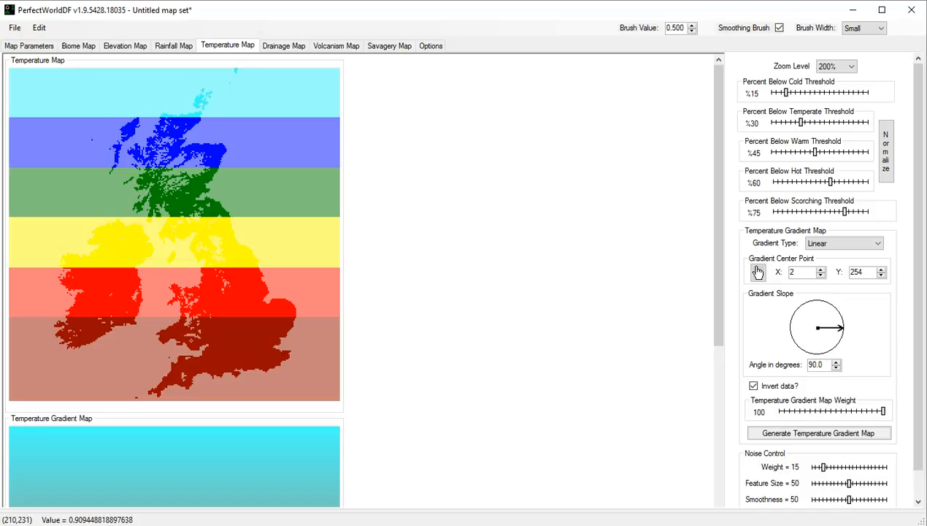
{"action": "left_click_drag", "start_coordinate": [844, 211], "coordinate": [865, 211]}
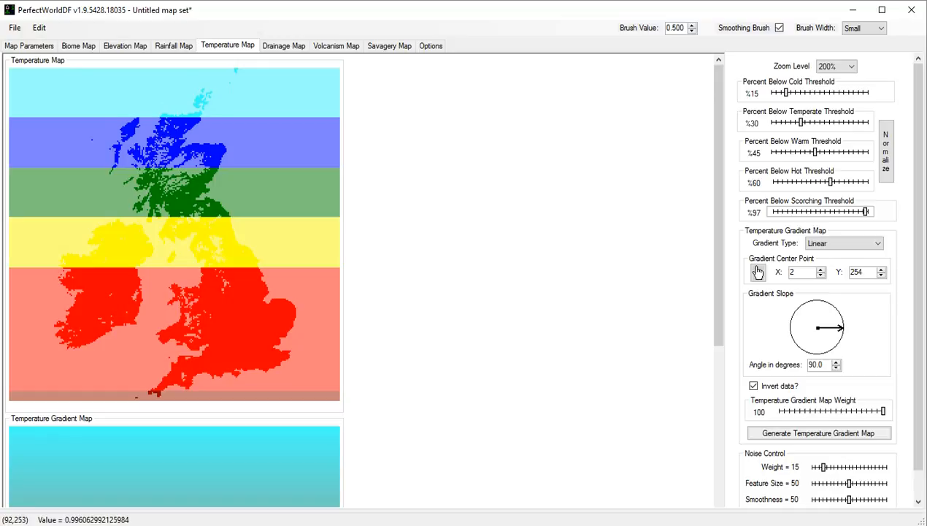
{"action": "key", "text": "shift+Tab"}
{"action": "key", "text": "Right"}
{"action": "key", "text": "Right"}
{"action": "key", "text": "Right"}
{"action": "key", "text": "Right"}
{"action": "key", "text": "Right"}
{"action": "key", "text": "Right"}
{"action": "key", "text": "Right"}
{"action": "key", "text": "Right"}
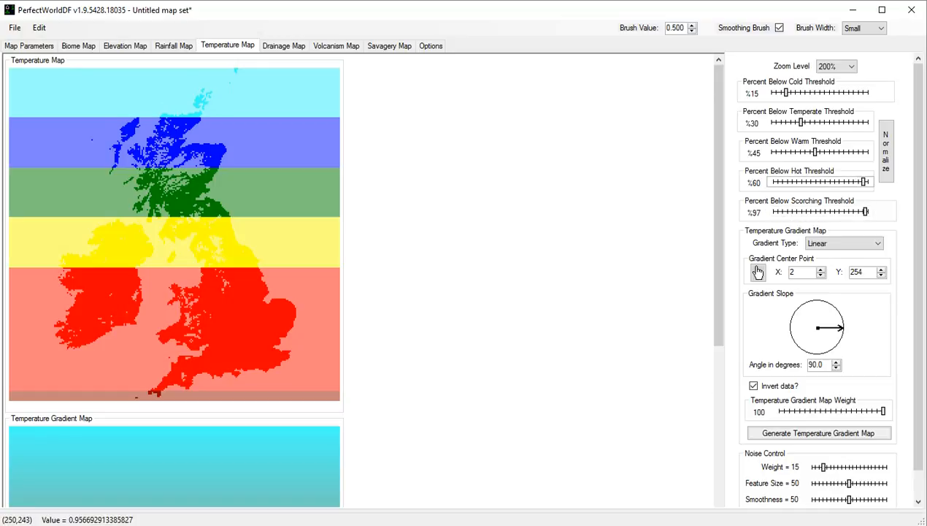
{"action": "key", "text": "Left"}
{"action": "key", "text": "Left"}
{"action": "key", "text": "Left"}
{"action": "key", "text": "Left"}
{"action": "key", "text": "Left"}
{"action": "key", "text": "Left"}
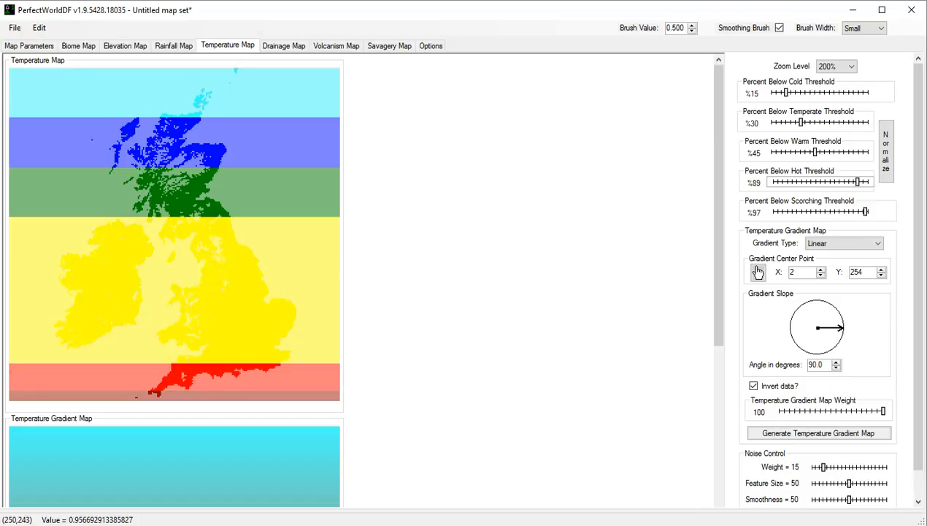
Set the percent below warm threshold of the temperature map to 82%.
{"action": "key", "text": "shift+Tab"}
{"action": "key", "text": "Right"}
{"action": "key", "text": "Right"}
{"action": "key", "text": "Right"}
{"action": "key", "text": "Right"}
{"action": "key", "text": "Right"}
{"action": "key", "text": "Right"}
{"action": "key", "text": "Right"}
{"action": "key", "text": "Right"}
{"action": "key", "text": "Right"}
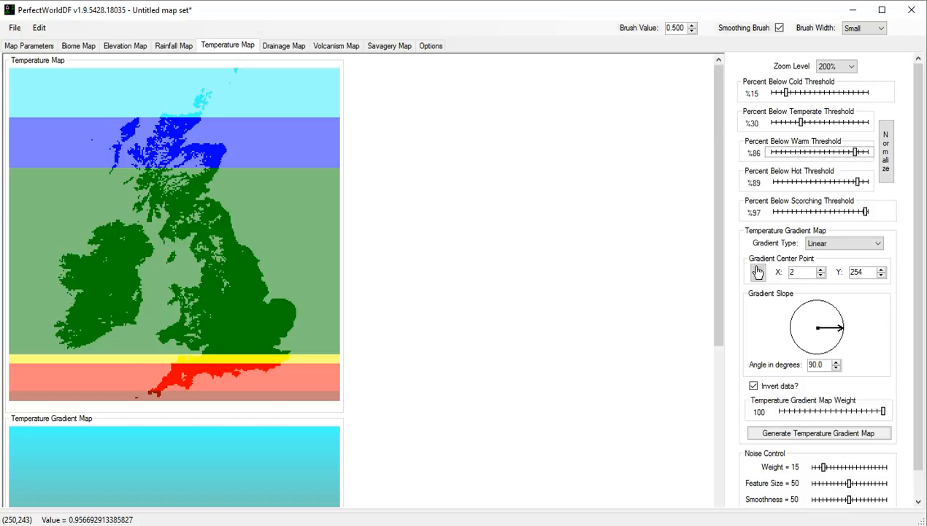
{"action": "key", "text": "Left"}
{"action": "key", "text": "Left"}
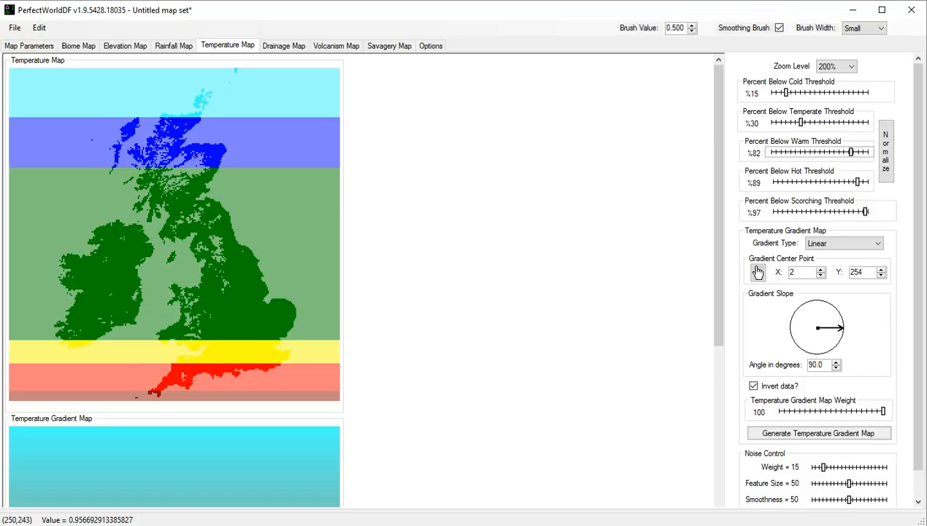
Adjust the lower temperature thresholds, settling on 60% below temperate and 24% below cold.
{"action": "key", "text": "shift+Tab"}
{"action": "key", "text": "Left"}
{"action": "key", "text": "Left"}
{"action": "key", "text": "Left"}
{"action": "key", "text": "Left"}
{"action": "key", "text": "Right"}
{"action": "key", "text": "Right"}
{"action": "key", "text": "Right"}
{"action": "key", "text": "Right"}
{"action": "key", "text": "Right"}
{"action": "key", "text": "Right"}
{"action": "key", "text": "Right"}
{"action": "key", "text": "Right"}
{"action": "key", "text": "Right"}
{"action": "key", "text": "Right"}
{"action": "key", "text": "Right"}
{"action": "key", "text": "Left"}
{"action": "key", "text": "Left"}
{"action": "key", "text": "Left"}
{"action": "key", "text": "Left"}
{"action": "key", "text": "Left"}
{"action": "key", "text": "Left"}
{"action": "key", "text": "Left"}
{"action": "key", "text": "Left"}
{"action": "key", "text": "Left"}
{"action": "key", "text": "Left"}
{"action": "key", "text": "Left"}
{"action": "key", "text": "Left"}
{"action": "left_click_drag", "start_coordinate": [775, 123], "coordinate": [804, 123]}
{"action": "left_click_drag", "start_coordinate": [781, 93], "coordinate": [829, 123]}
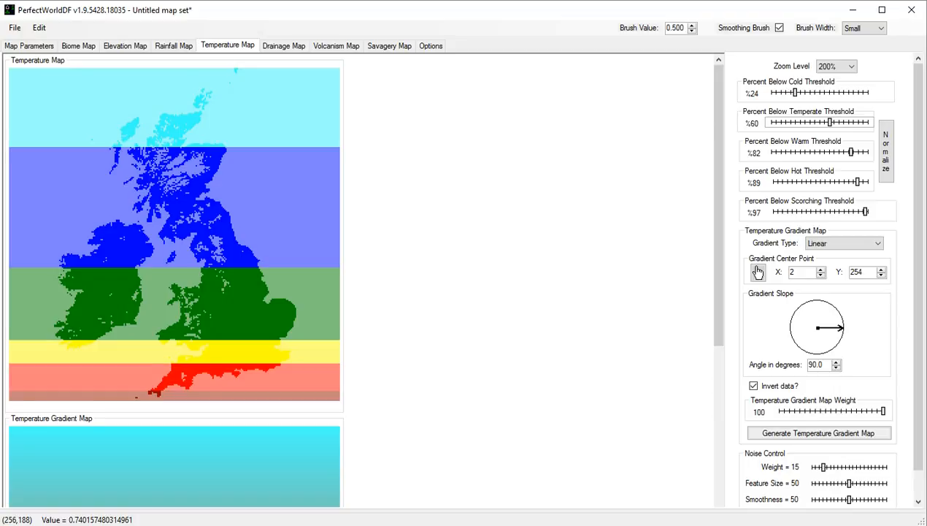
Generate a new temperature noise field and raise its weight to 18.
{"action": "scroll", "coordinate": [363, 281], "scroll_direction": "down", "scroll_amount": 2}
{"action": "scroll", "coordinate": [362, 281], "scroll_direction": "up", "scroll_amount": 2}
{"action": "scroll", "coordinate": [363, 281], "scroll_direction": "down", "scroll_amount": 4}
{"action": "scroll", "coordinate": [363, 281], "scroll_direction": "up", "scroll_amount": 4}
{"action": "scroll", "coordinate": [758, 272], "scroll_direction": "down", "scroll_amount": 1}
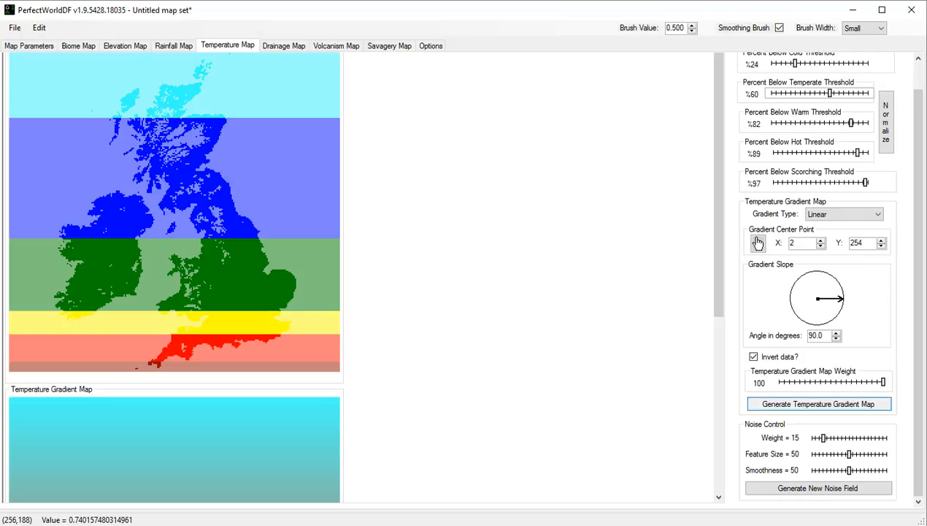
{"action": "left_click", "coordinate": [817, 487]}
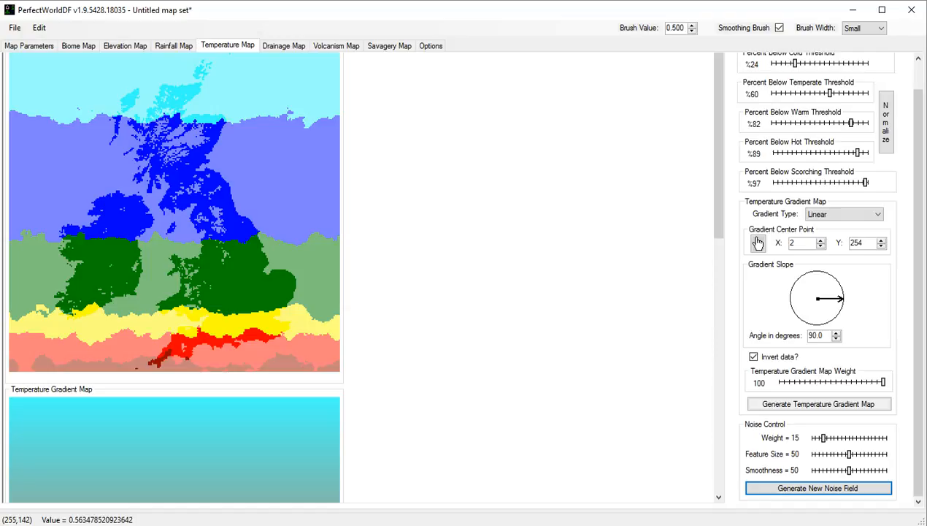
{"action": "mouse_move", "coordinate": [823, 438]}
{"action": "left_mouse_down"}
{"action": "mouse_move", "coordinate": [864, 438]}
{"action": "mouse_move", "coordinate": [826, 438]}
{"action": "left_mouse_up"}
Try the Radial gradient type on the temperature map and return it to Linear.
{"action": "left_click", "coordinate": [845, 214]}
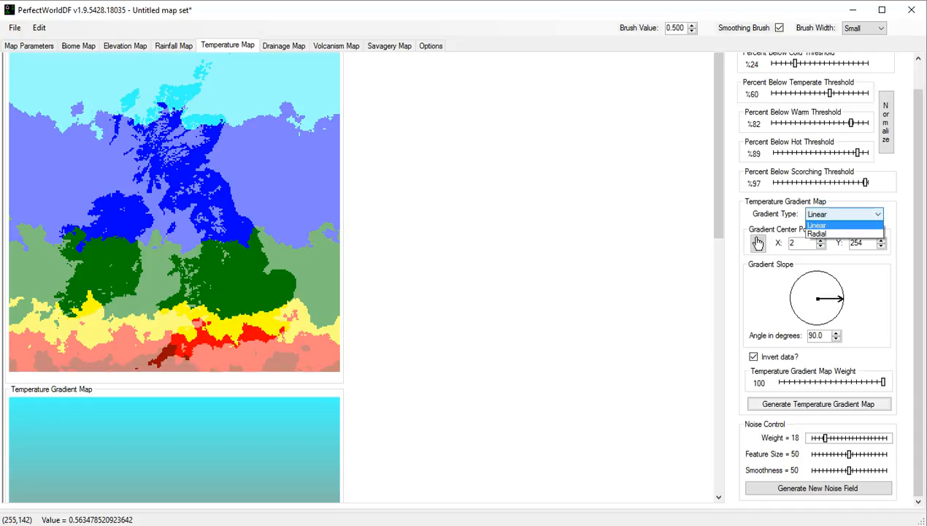
{"action": "key", "text": "Return"}
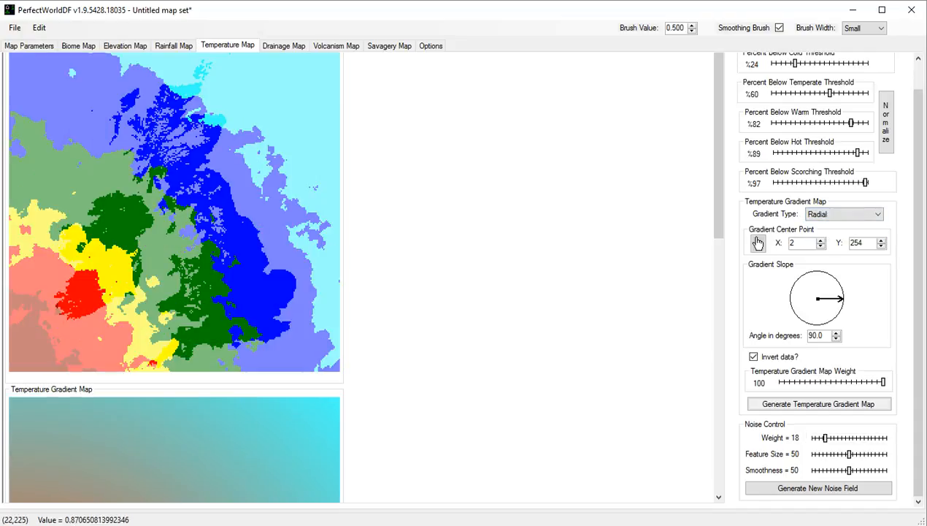
{"action": "left_click", "coordinate": [844, 214]}
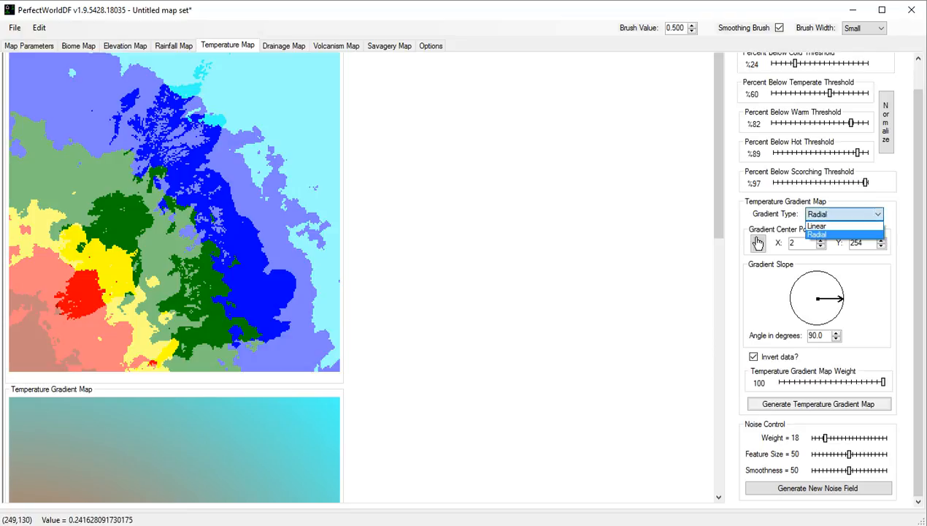
{"action": "key", "text": "Up"}
{"action": "key", "text": "Return"}
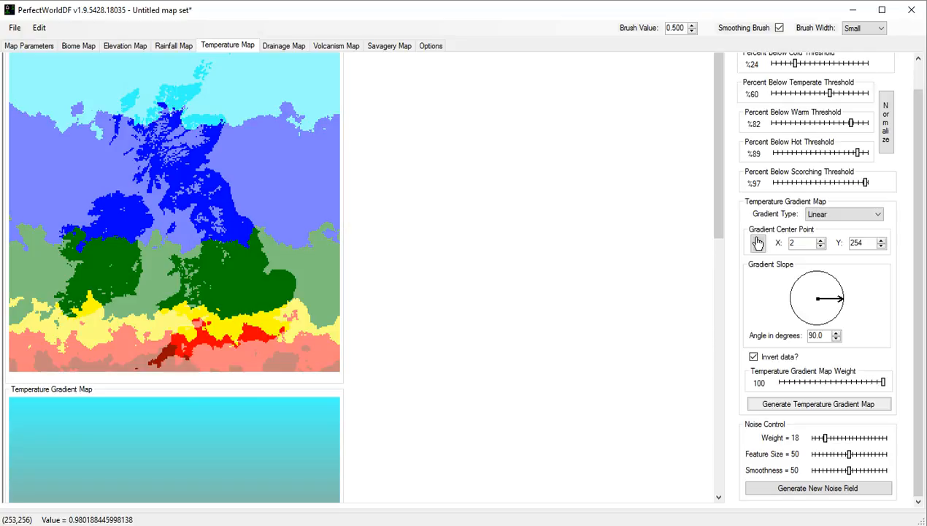
Set the temperature noise weight to 12 and generate new noise fields several times.
{"action": "left_click_drag", "start_coordinate": [825, 438], "coordinate": [821, 438]}
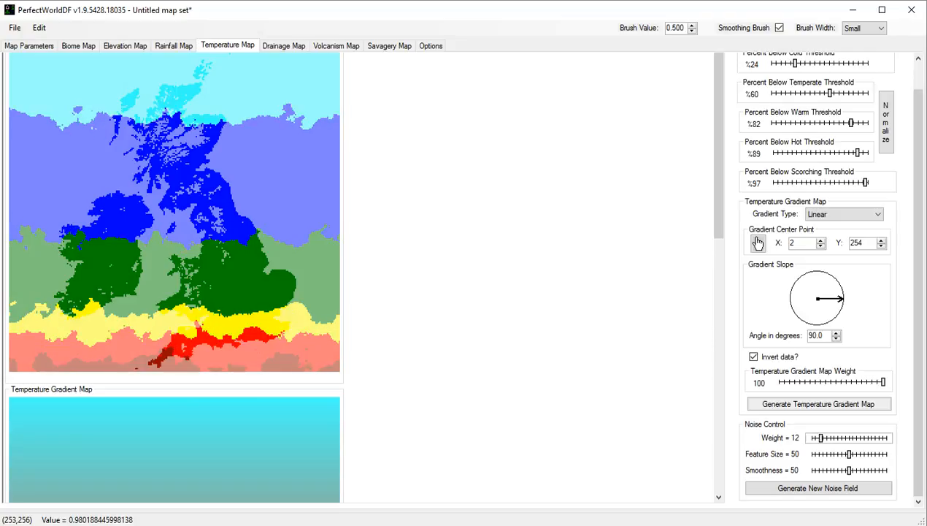
{"action": "left_click", "coordinate": [817, 487]}
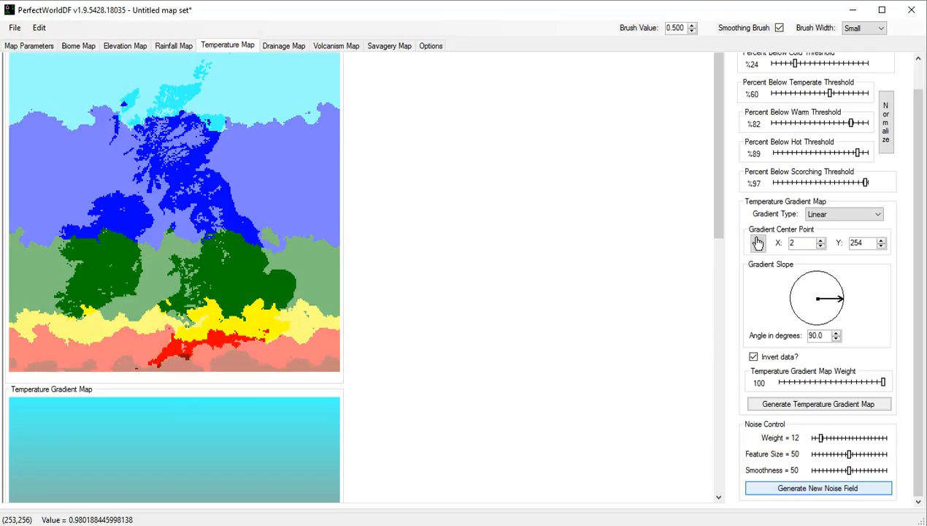
{"action": "left_click", "coordinate": [818, 488]}
{"action": "key", "text": "space"}
{"action": "key", "text": "space"}
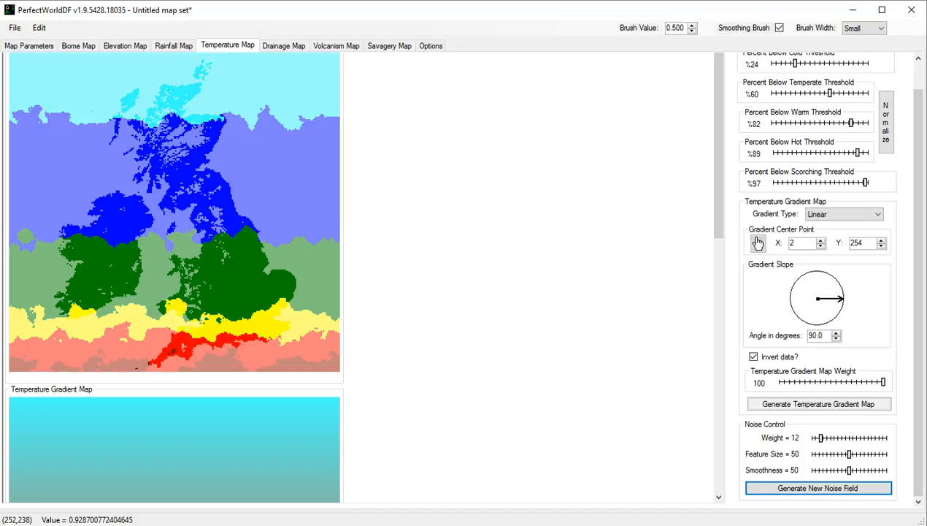
Show the volcanism map at 200% zoom and generate its elevation cusp map.
{"action": "left_click", "coordinate": [317, 45]}
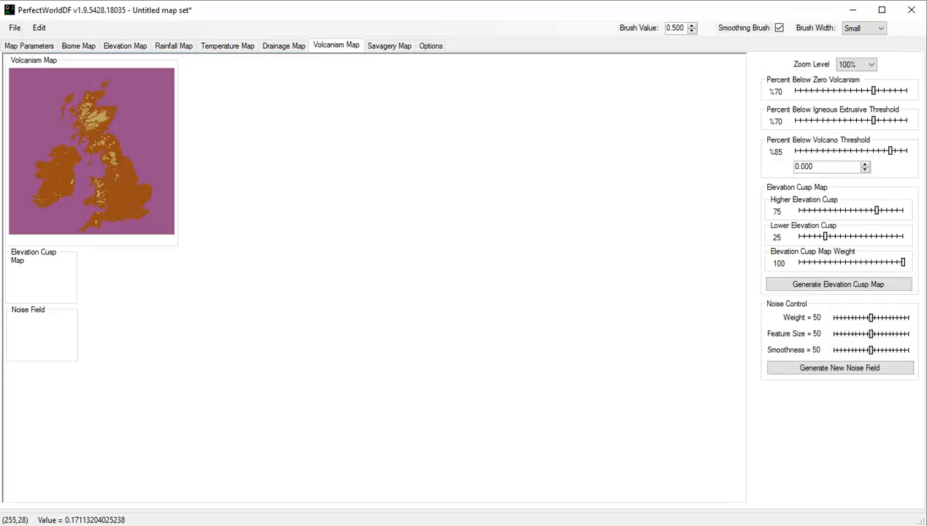
{"action": "left_click", "coordinate": [857, 64]}
{"action": "left_click", "coordinate": [850, 85]}
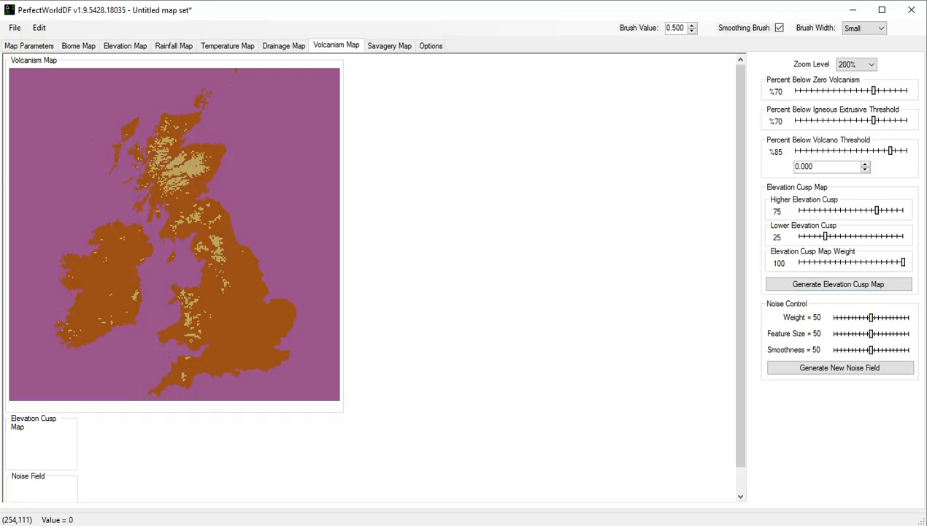
{"action": "left_click", "coordinate": [839, 284]}
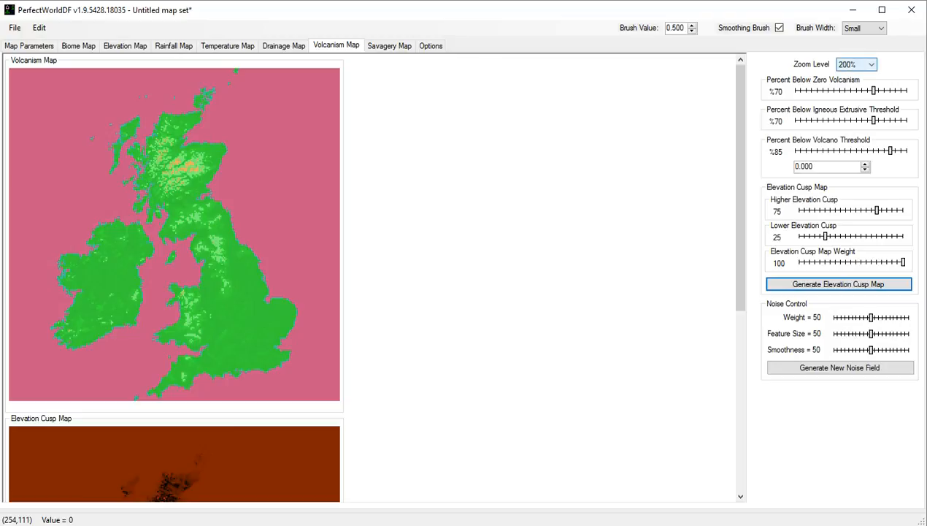
Enlarge the volcanism map to 400% and set its thresholds to 62% zero volcanism, 62% igneous extrusive and 73% volcano.
{"action": "left_click", "coordinate": [856, 64]}
{"action": "left_click", "coordinate": [847, 100]}
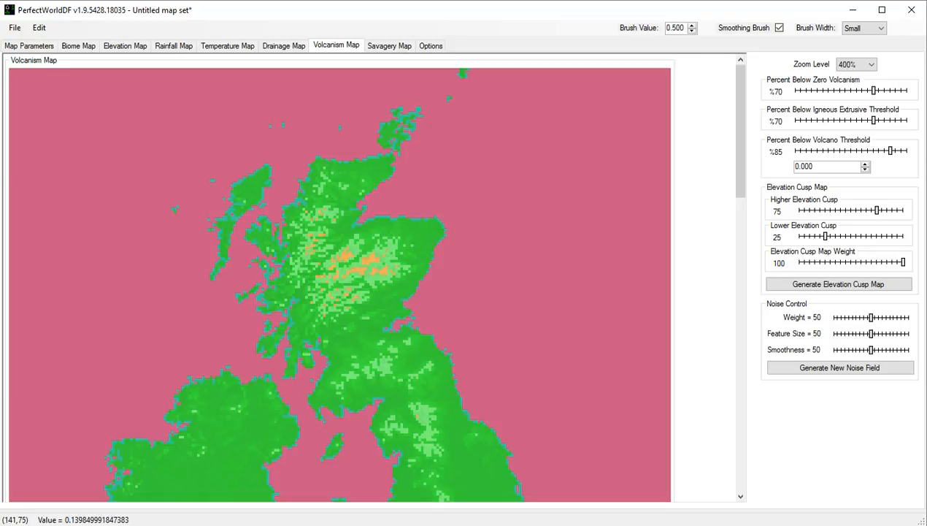
{"action": "left_click_drag", "start_coordinate": [740, 130], "coordinate": [740, 154]}
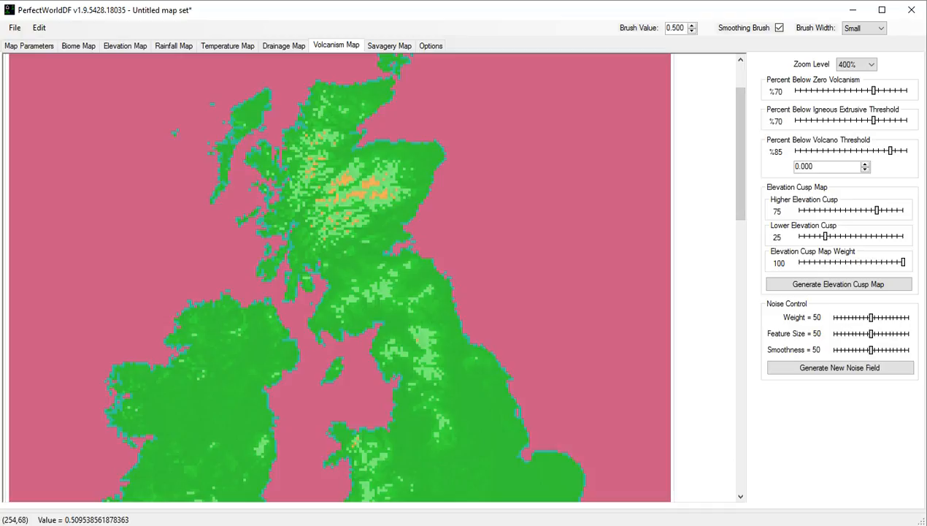
{"action": "left_click_drag", "start_coordinate": [890, 150], "coordinate": [864, 120]}
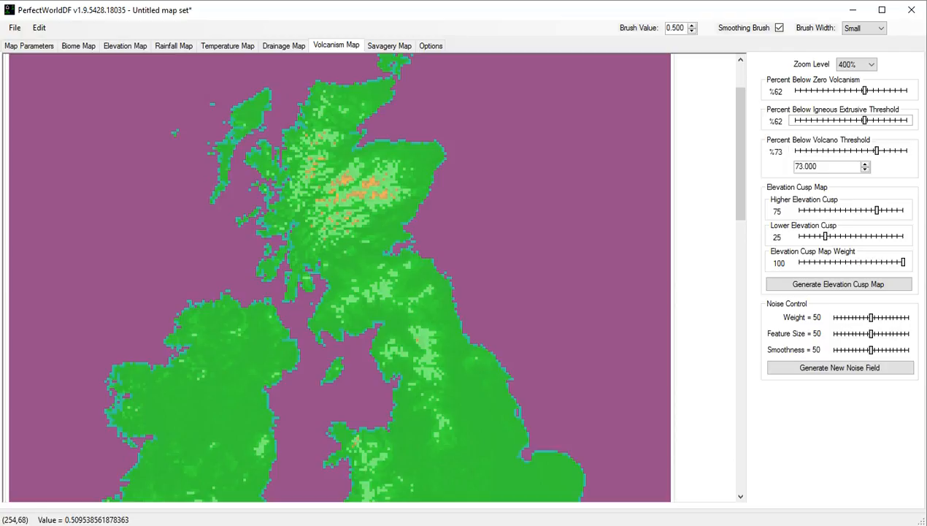
Set the higher elevation cusp to 78 and the lower one to 11, and inspect the volcanism across the British Isles.
{"action": "mouse_move", "coordinate": [876, 210]}
{"action": "left_mouse_down"}
{"action": "mouse_move", "coordinate": [851, 210]}
{"action": "mouse_move", "coordinate": [880, 211]}
{"action": "left_mouse_up"}
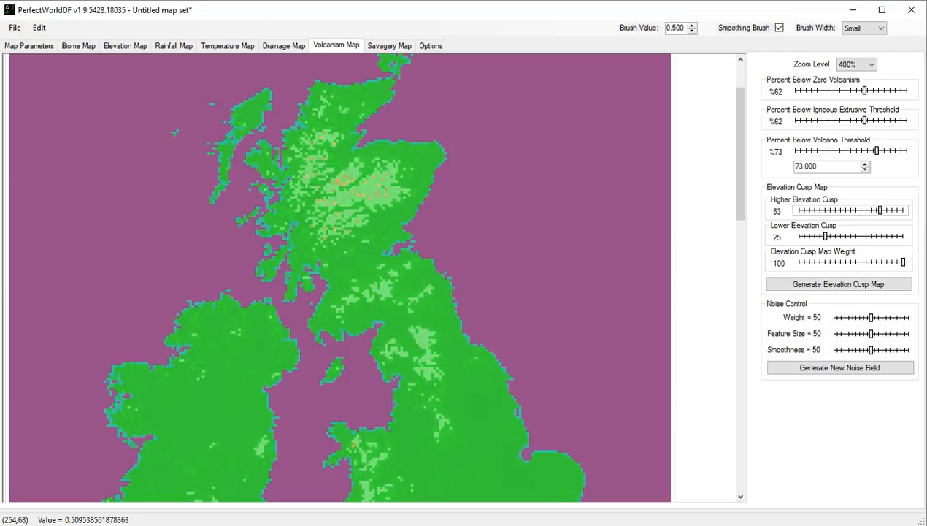
{"action": "mouse_move", "coordinate": [826, 236]}
{"action": "left_mouse_down"}
{"action": "mouse_move", "coordinate": [841, 237]}
{"action": "mouse_move", "coordinate": [810, 237]}
{"action": "left_mouse_up"}
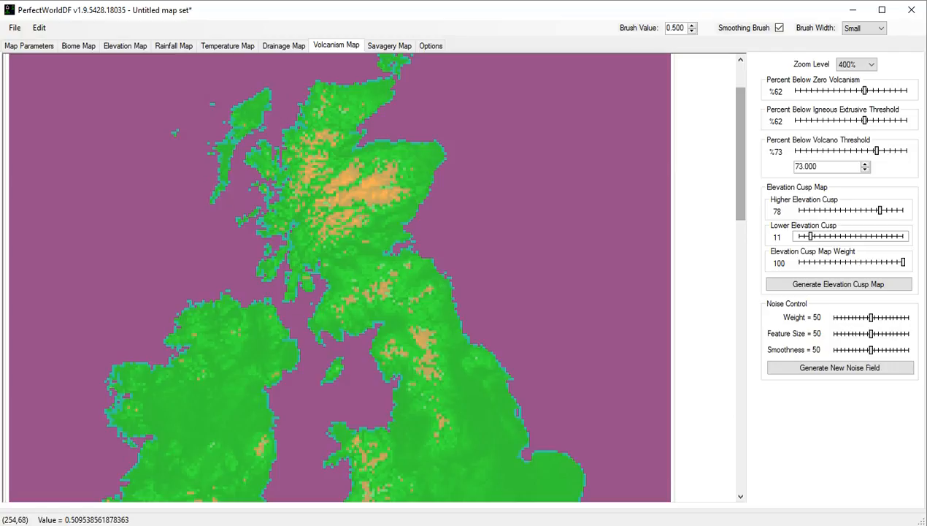
{"action": "left_click_drag", "start_coordinate": [740, 153], "coordinate": [740, 131]}
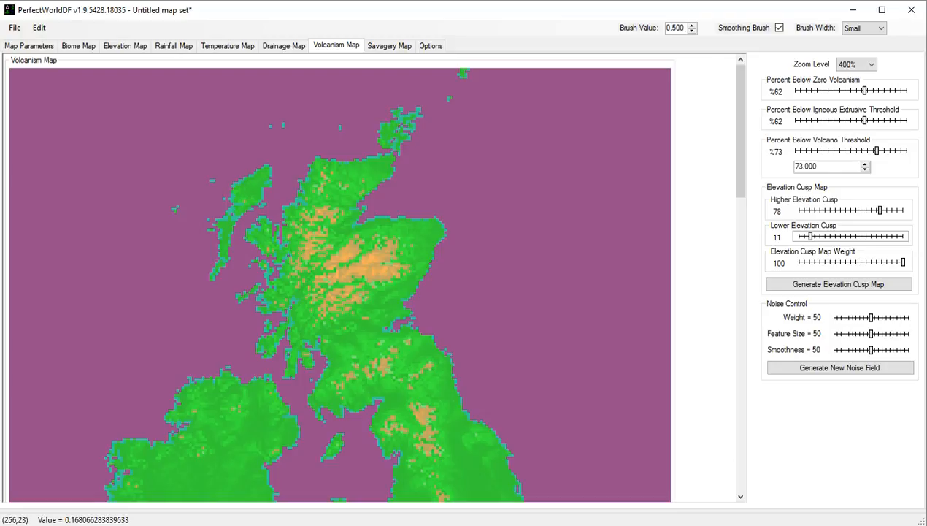
{"action": "left_click_drag", "start_coordinate": [741, 131], "coordinate": [740, 174]}
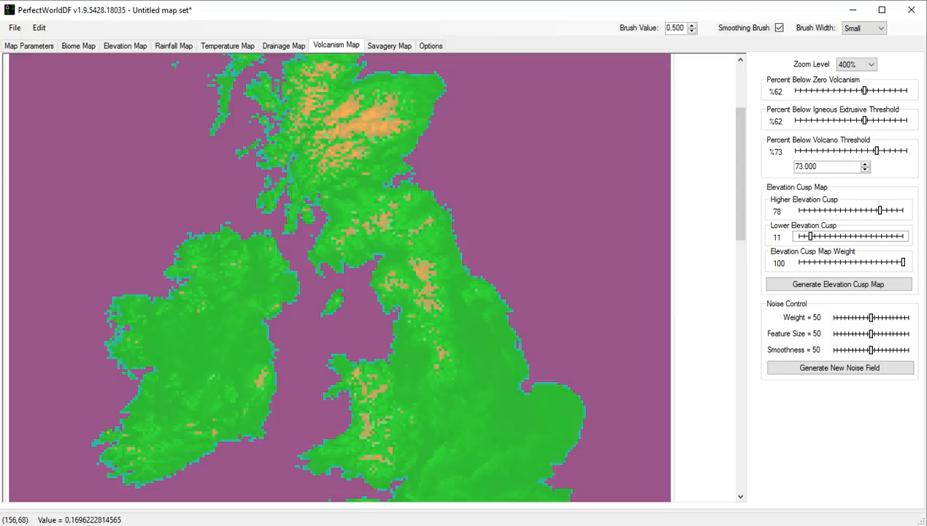
Show the savagery map at 200% zoom and choose the Heart of Savagery gradient type.
{"action": "left_click", "coordinate": [389, 46]}
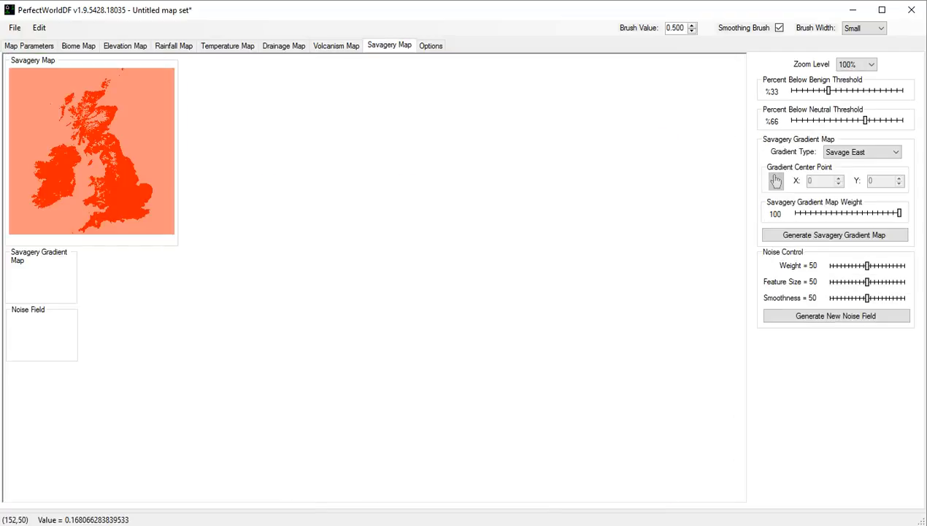
{"action": "left_click", "coordinate": [857, 64]}
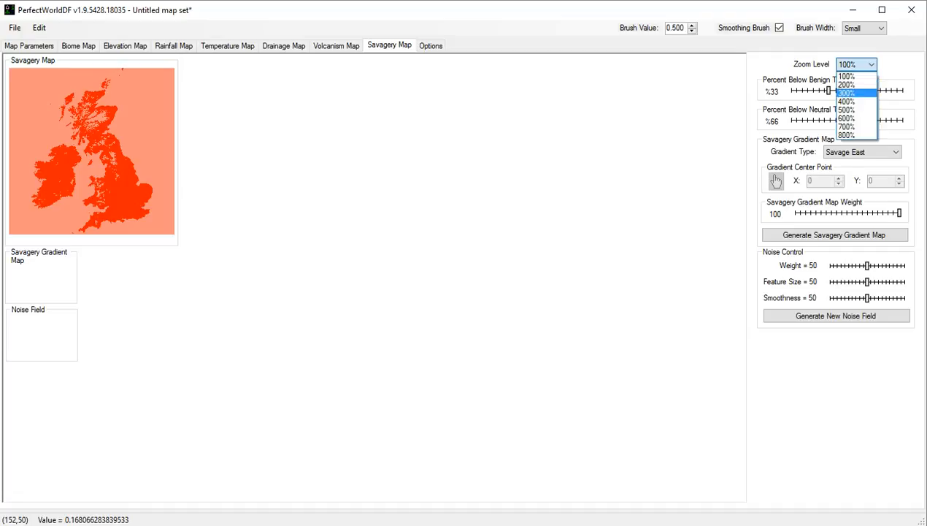
{"action": "left_click", "coordinate": [848, 84]}
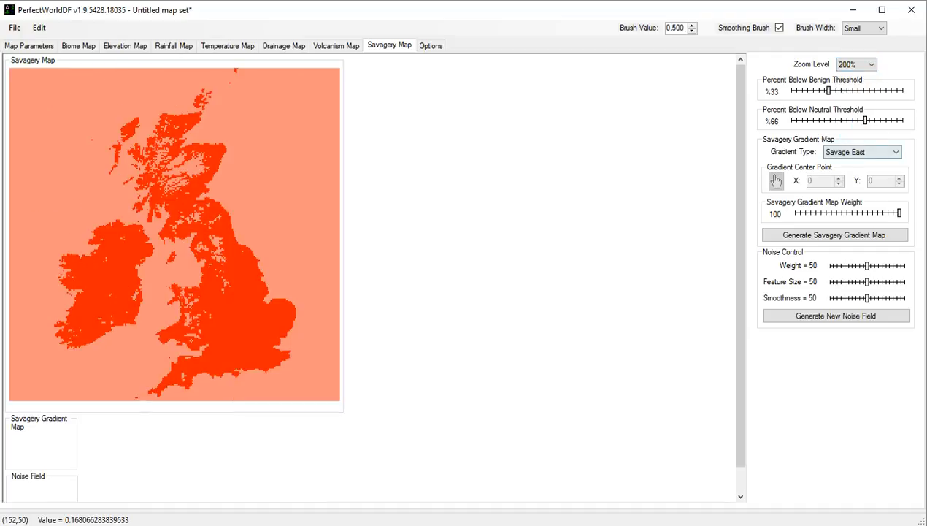
{"action": "left_click", "coordinate": [863, 152]}
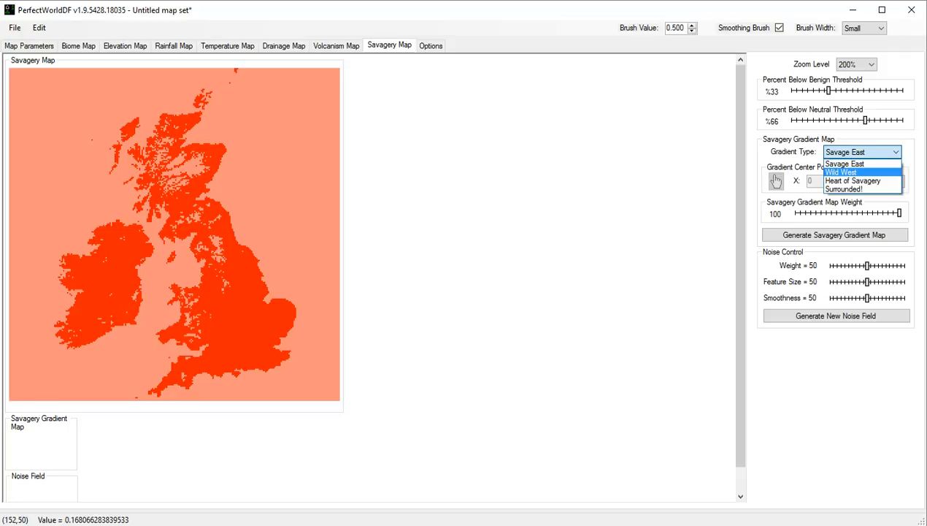
{"action": "key", "text": "Down"}
{"action": "key", "text": "Down"}
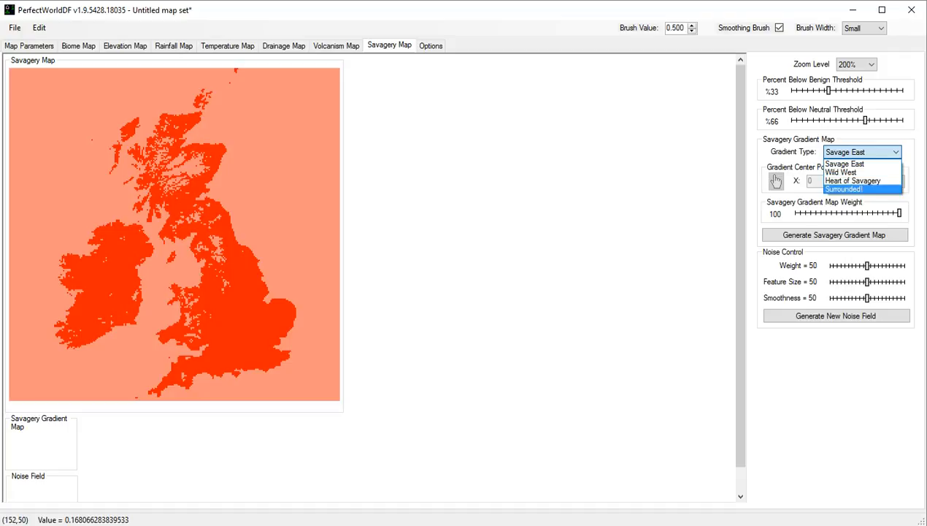
{"action": "key", "text": "Up"}
{"action": "key", "text": "Return"}
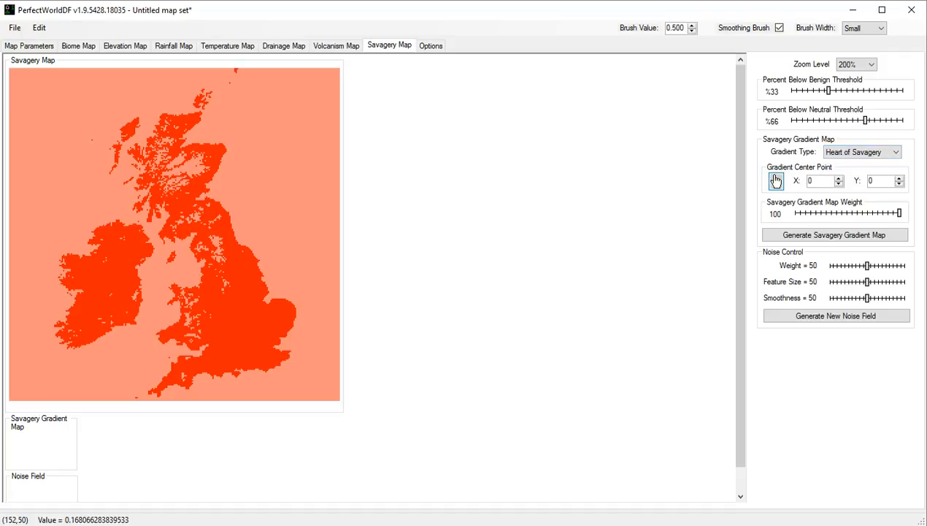
Place the savagery gradient center over eastern England at X 192, Y 191, and generate the savagery gradient map.
{"action": "left_click", "coordinate": [776, 180]}
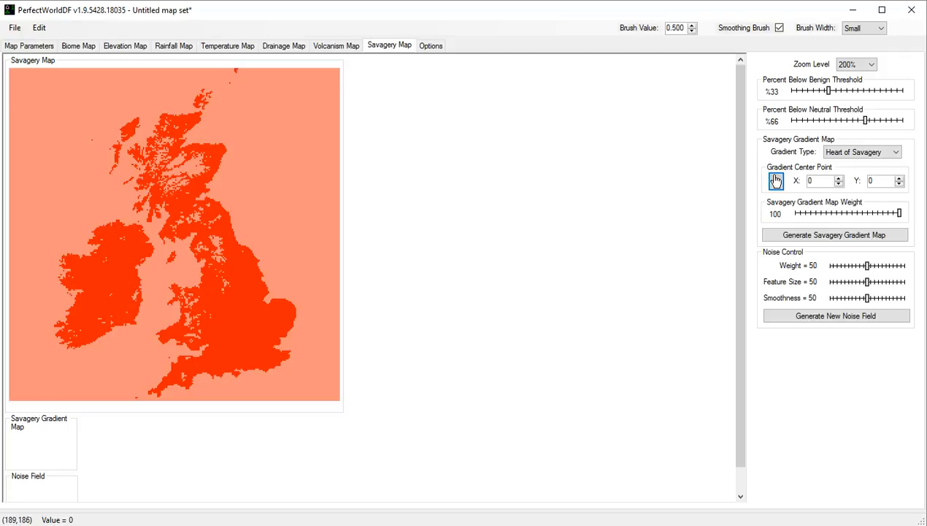
{"action": "left_click", "coordinate": [257, 315]}
{"action": "left_click", "coordinate": [776, 180]}
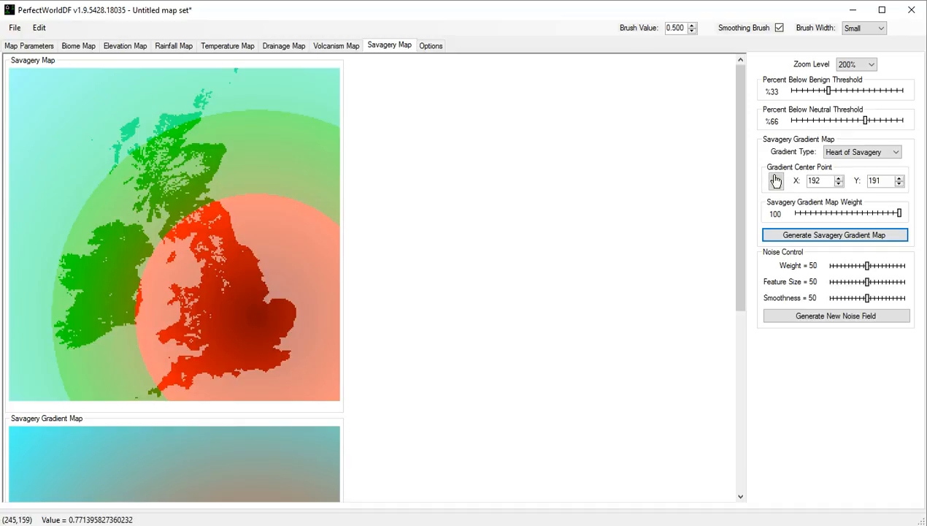
Set the savagery thresholds to 27% below benign and 81% below neutral.
{"action": "mouse_move", "coordinate": [828, 91]}
{"action": "left_mouse_down"}
{"action": "mouse_move", "coordinate": [806, 90]}
{"action": "mouse_move", "coordinate": [821, 91]}
{"action": "left_mouse_up"}
{"action": "mouse_move", "coordinate": [865, 120]}
{"action": "left_mouse_down"}
{"action": "mouse_move", "coordinate": [850, 119]}
{"action": "mouse_move", "coordinate": [882, 120]}
{"action": "left_mouse_up"}
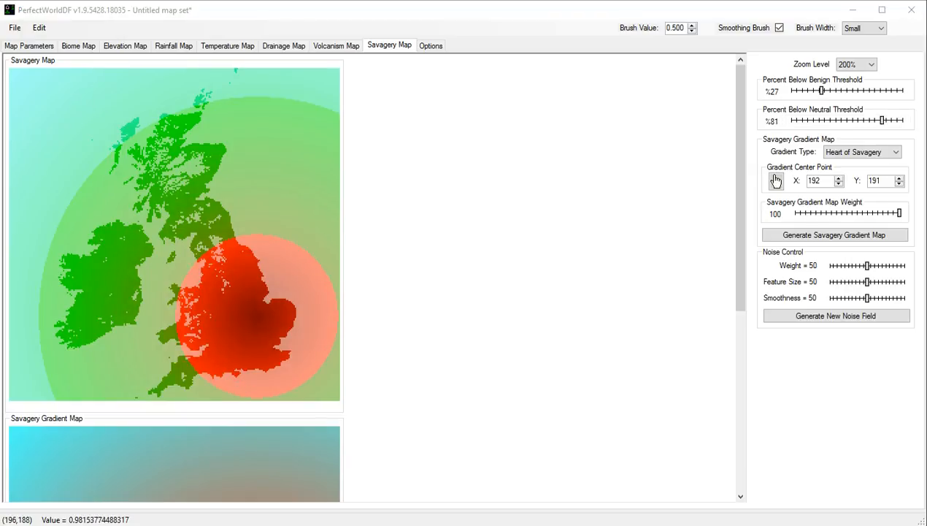
Set the percent below benign threshold to 53% and generate a new noise field for the savagery map.
{"action": "left_click_drag", "start_coordinate": [821, 90], "coordinate": [850, 91]}
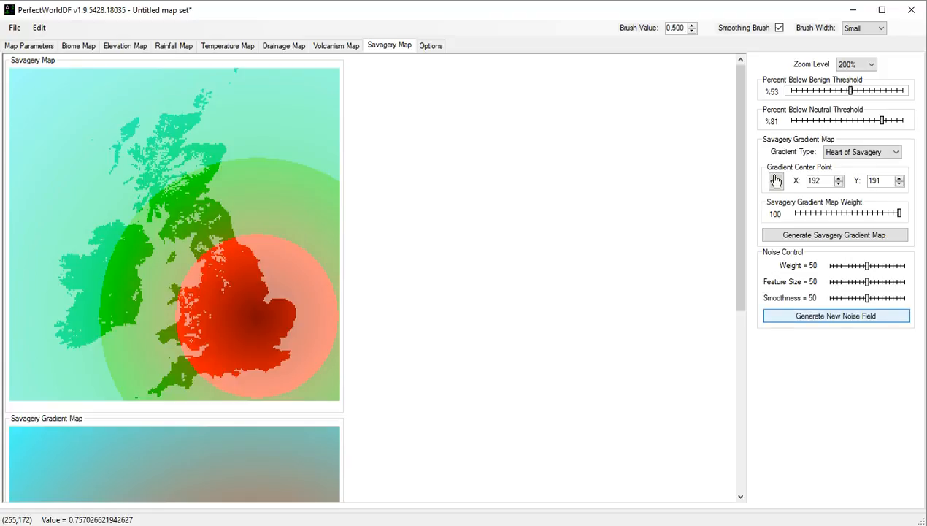
{"action": "left_click", "coordinate": [837, 316]}
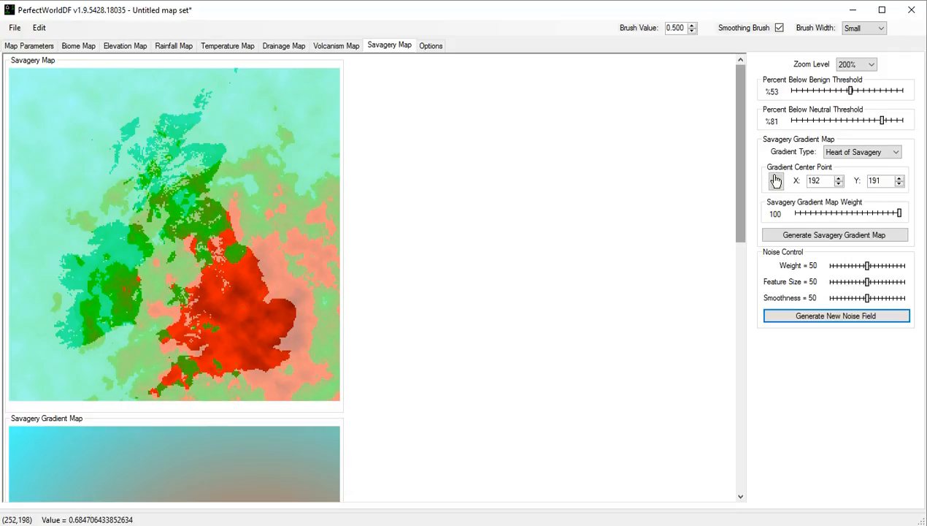
Compare the generated noise field and the savagery gradient map with the combined savagery map.
{"action": "scroll", "coordinate": [776, 180], "scroll_direction": "down", "scroll_amount": 8}
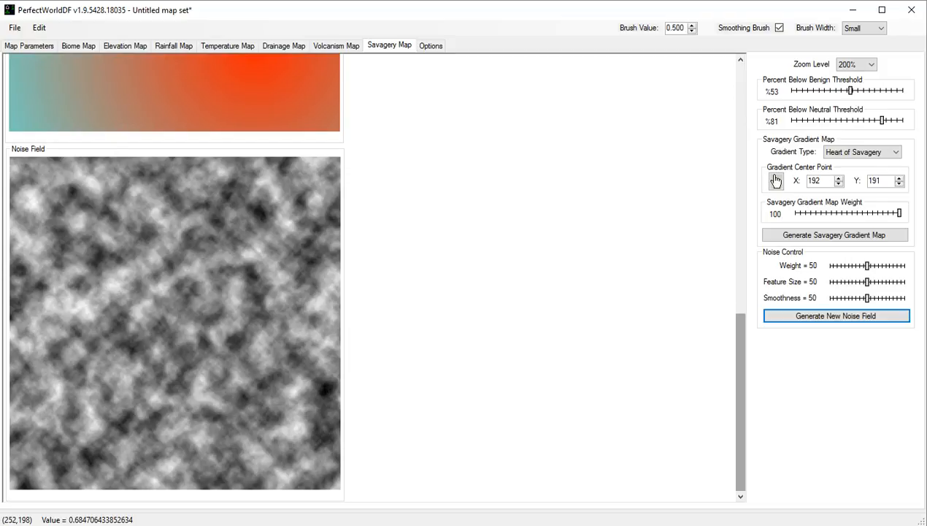
{"action": "scroll", "coordinate": [776, 180], "scroll_direction": "up", "scroll_amount": 8}
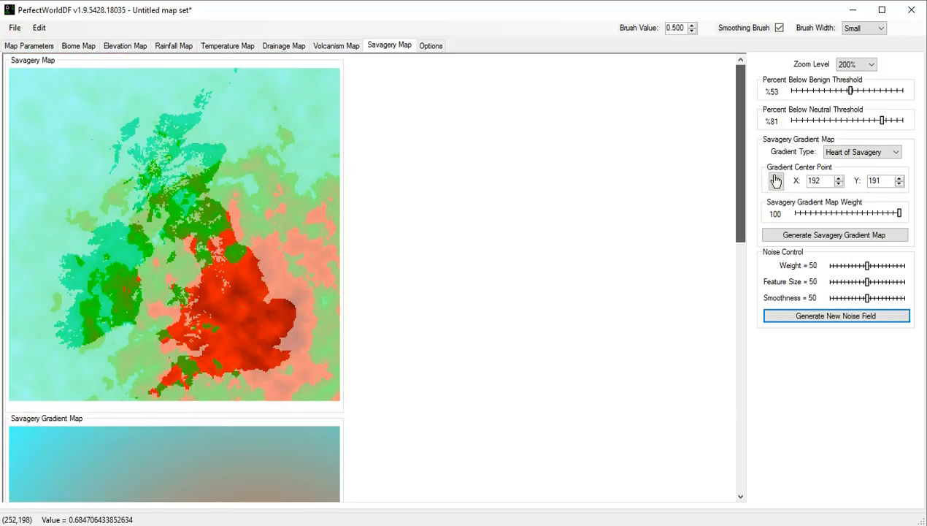
{"action": "scroll", "coordinate": [776, 181], "scroll_direction": "down", "scroll_amount": 8}
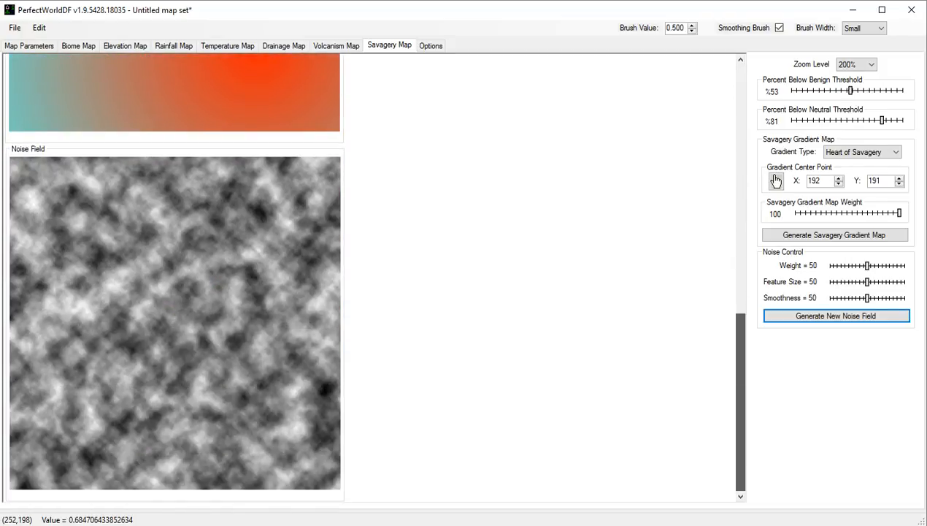
{"action": "scroll", "coordinate": [776, 181], "scroll_direction": "up", "scroll_amount": 8}
{"action": "scroll", "coordinate": [776, 180], "scroll_direction": "down", "scroll_amount": 8}
{"action": "scroll", "coordinate": [776, 180], "scroll_direction": "up", "scroll_amount": 5}
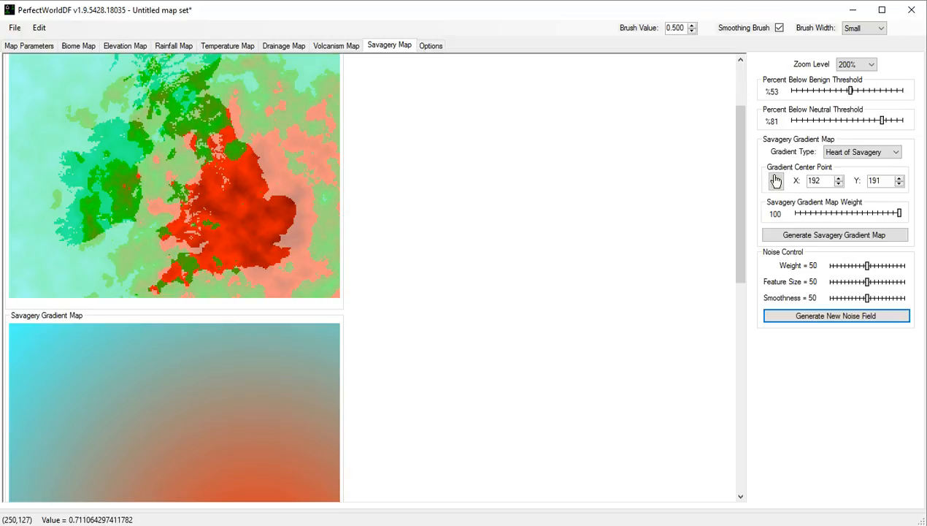
{"action": "scroll", "coordinate": [776, 180], "scroll_direction": "down", "scroll_amount": 5}
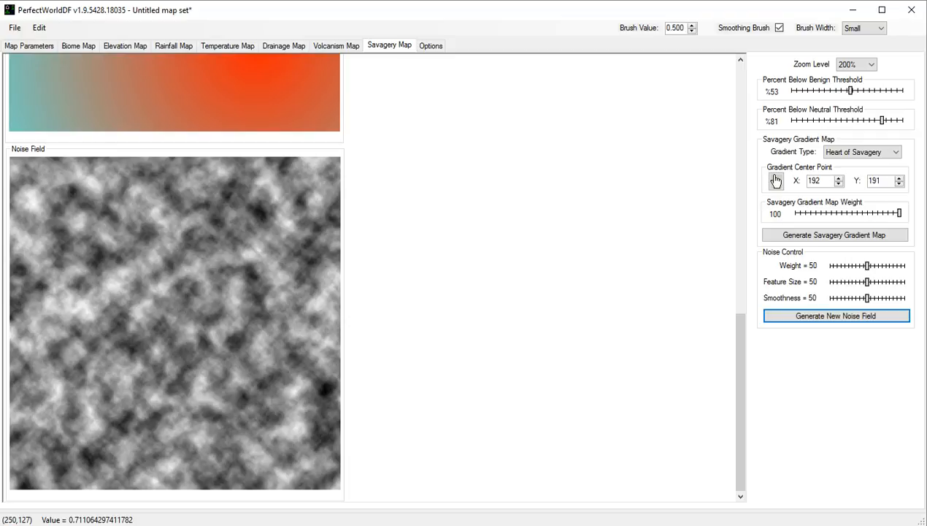
{"action": "scroll", "coordinate": [776, 180], "scroll_direction": "up", "scroll_amount": 5}
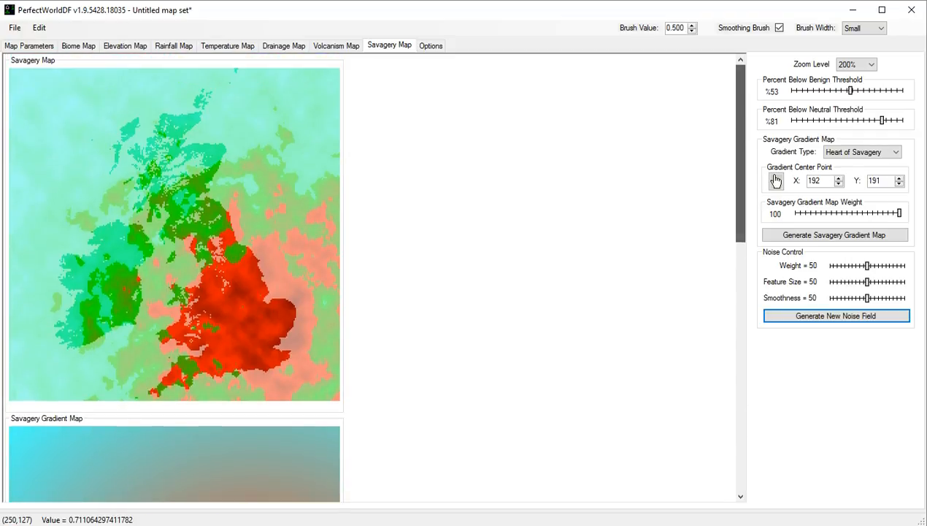
Try a savagery noise weight of 19 with feature size 96 and smoothness 91, returning feature size and smoothness to 50.
{"action": "mouse_move", "coordinate": [867, 266]}
{"action": "left_mouse_down"}
{"action": "mouse_move", "coordinate": [842, 266]}
{"action": "mouse_move", "coordinate": [869, 266]}
{"action": "left_mouse_up"}
{"action": "left_click_drag", "start_coordinate": [869, 266], "coordinate": [902, 282]}
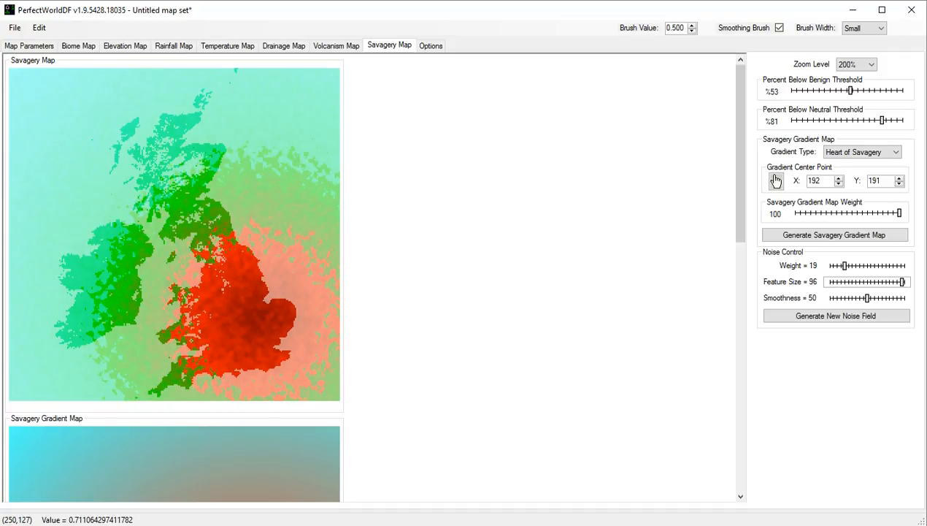
{"action": "mouse_move", "coordinate": [902, 281]}
{"action": "left_mouse_down"}
{"action": "mouse_move", "coordinate": [862, 282]}
{"action": "mouse_move", "coordinate": [885, 298]}
{"action": "mouse_move", "coordinate": [845, 298]}
{"action": "mouse_move", "coordinate": [899, 298]}
{"action": "left_mouse_up"}
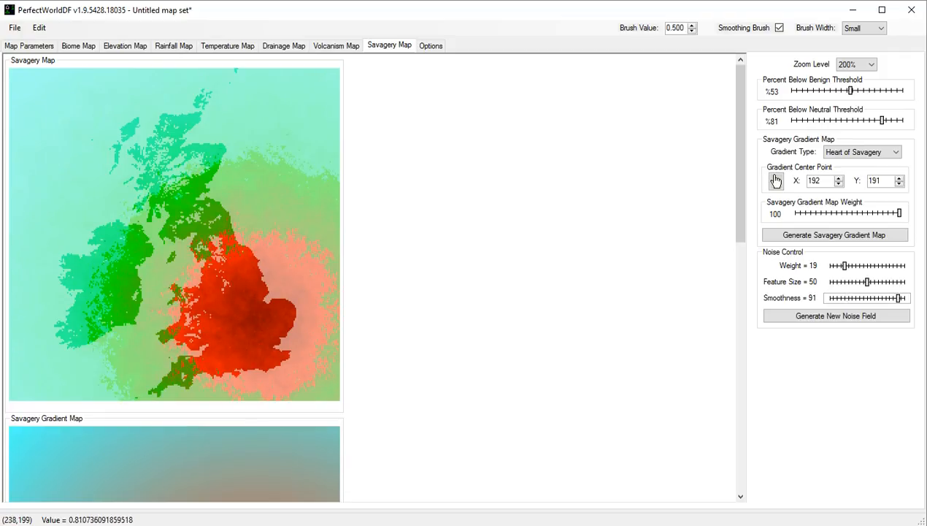
{"action": "left_click_drag", "start_coordinate": [898, 298], "coordinate": [868, 298]}
{"action": "key", "text": "Left"}
{"action": "key", "text": "Left"}
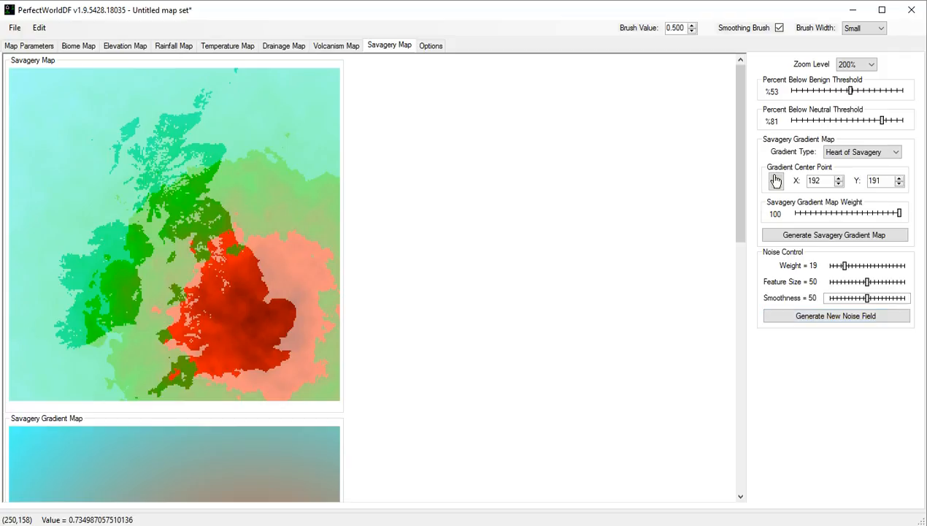
Set the savagery noise weight to 31 and the thresholds to 61% below benign and 88% below neutral.
{"action": "left_click_drag", "start_coordinate": [844, 265], "coordinate": [852, 266]}
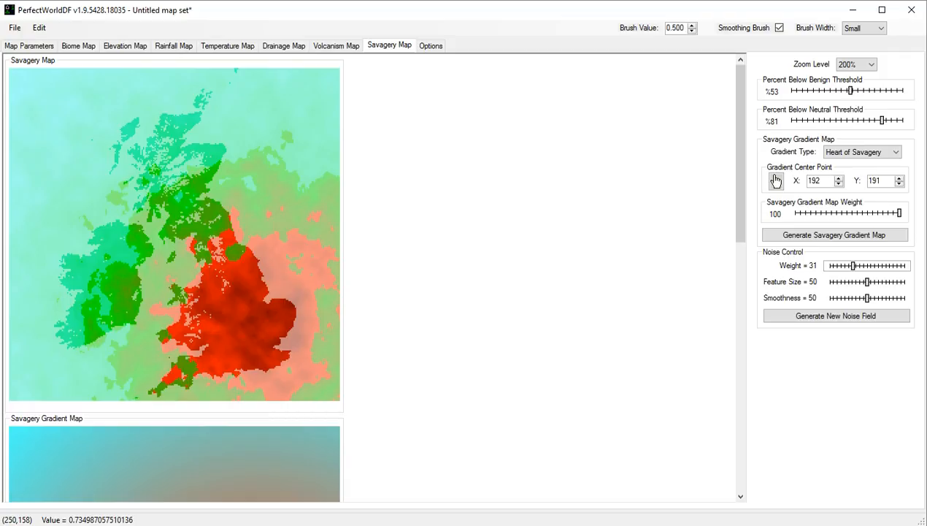
{"action": "left_click_drag", "start_coordinate": [882, 119], "coordinate": [889, 119]}
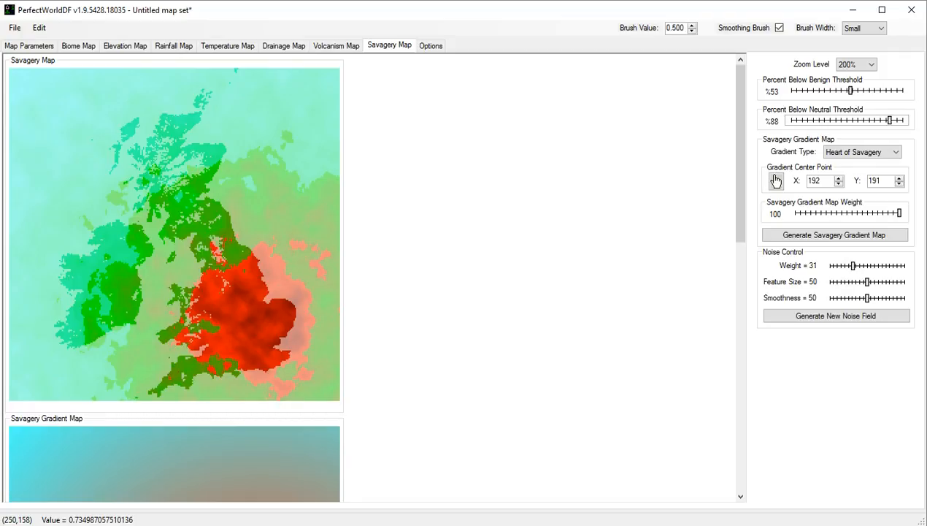
{"action": "left_click_drag", "start_coordinate": [850, 91], "coordinate": [852, 90]}
{"action": "key", "text": "Right"}
{"action": "key", "text": "Right"}
{"action": "key", "text": "Right"}
{"action": "key", "text": "Right"}
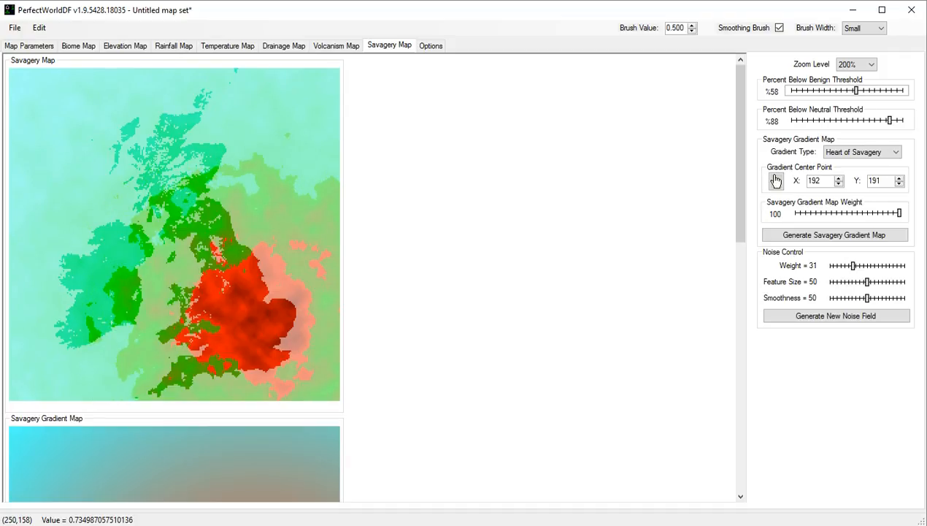
{"action": "key", "text": "Right"}
{"action": "key", "text": "Right"}
{"action": "key", "text": "Right"}
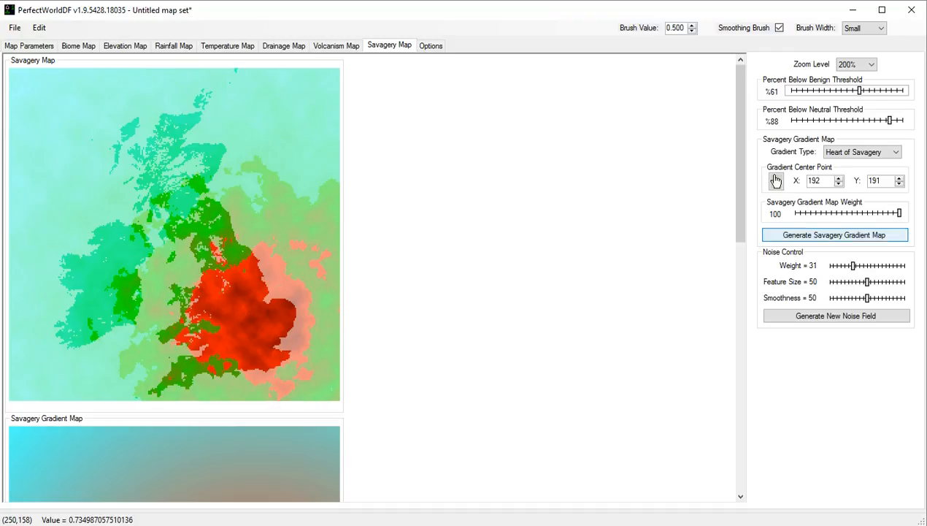
Regenerate the savagery noise field several times to vary the savage region over England.
{"action": "left_click", "coordinate": [835, 316]}
{"action": "left_click", "coordinate": [836, 316]}
{"action": "key", "text": "space"}
{"action": "key", "text": "space"}
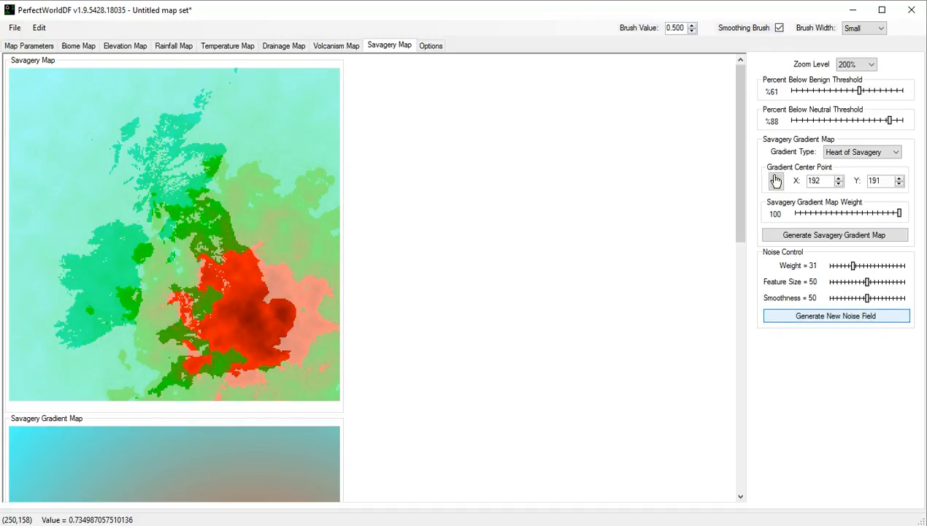
{"action": "key", "text": "space"}
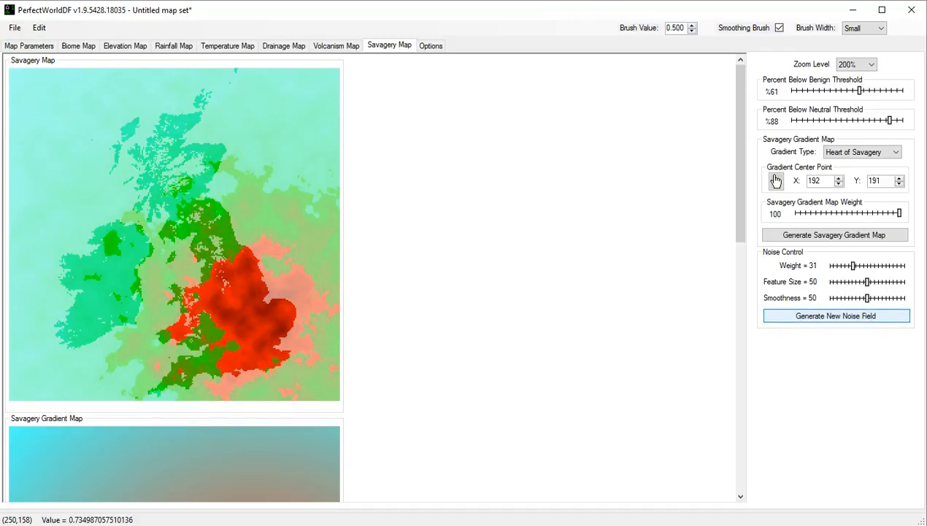
{"action": "key", "text": "space"}
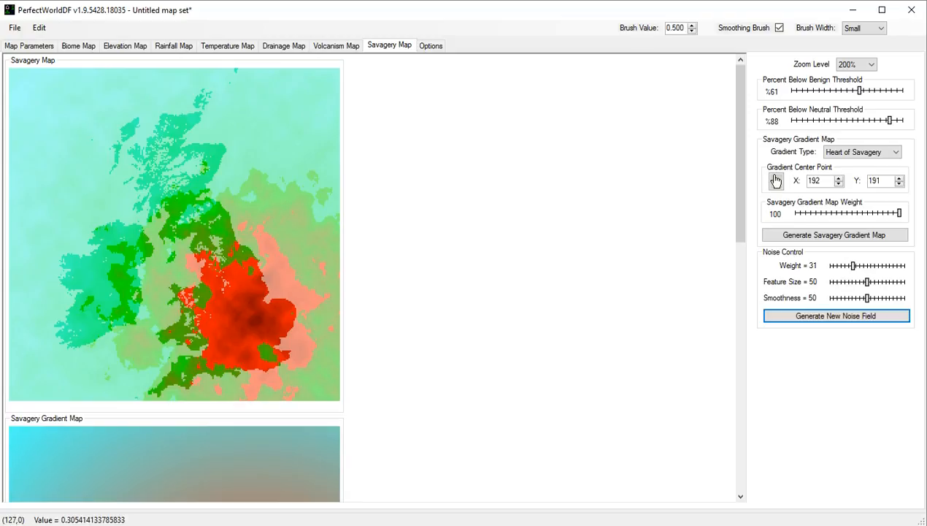
Inspect the biome preview of the British Isles from northern Scotland down to southern England.
{"action": "left_click", "coordinate": [79, 45]}
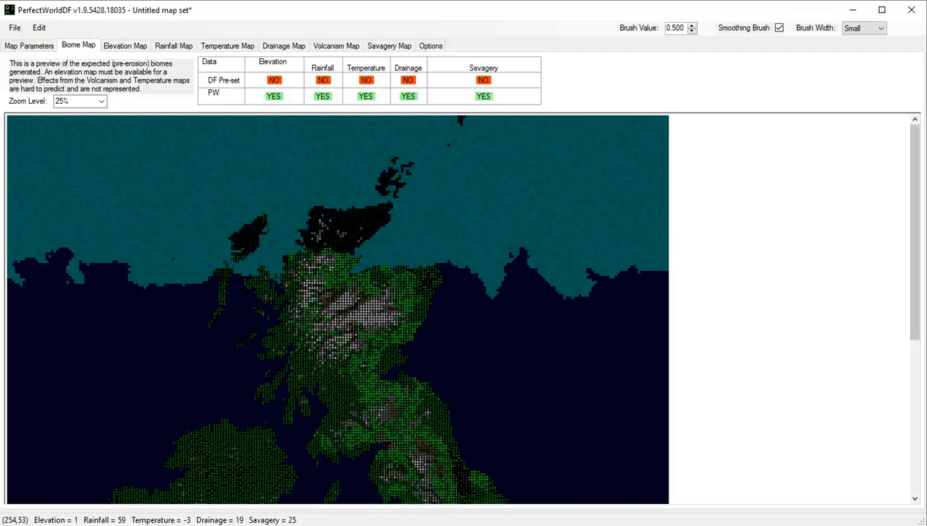
{"action": "scroll", "coordinate": [338, 308], "scroll_direction": "down", "scroll_amount": 5}
{"action": "left_click_drag", "start_coordinate": [915, 392], "coordinate": [915, 397]}
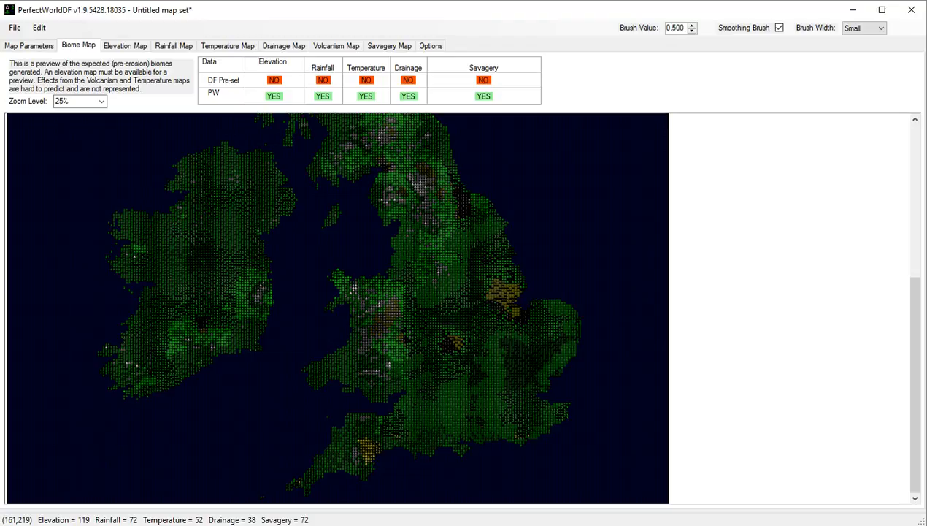
Export the Youtube Island parameter set to the Dwarf Fortress world_gen.txt file.
{"action": "left_click", "coordinate": [29, 46]}
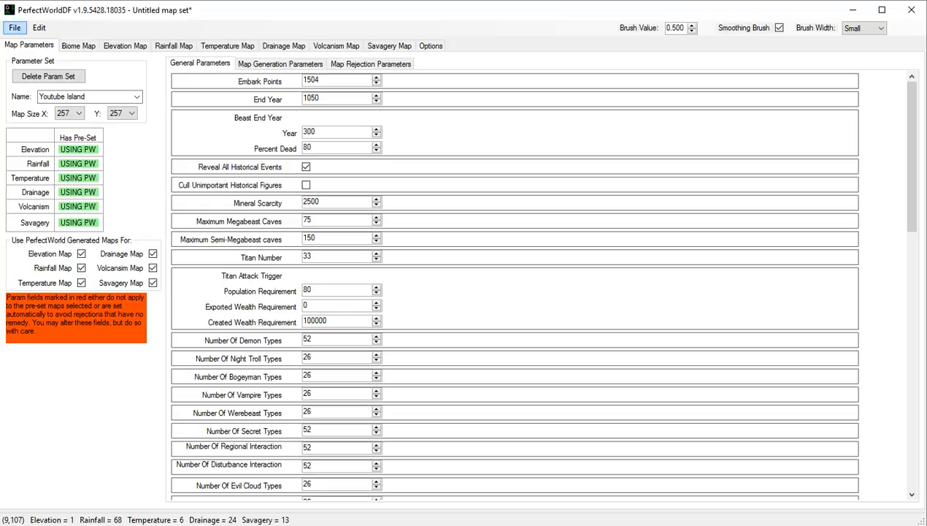
{"action": "left_click", "coordinate": [15, 27]}
{"action": "left_click", "coordinate": [62, 110]}
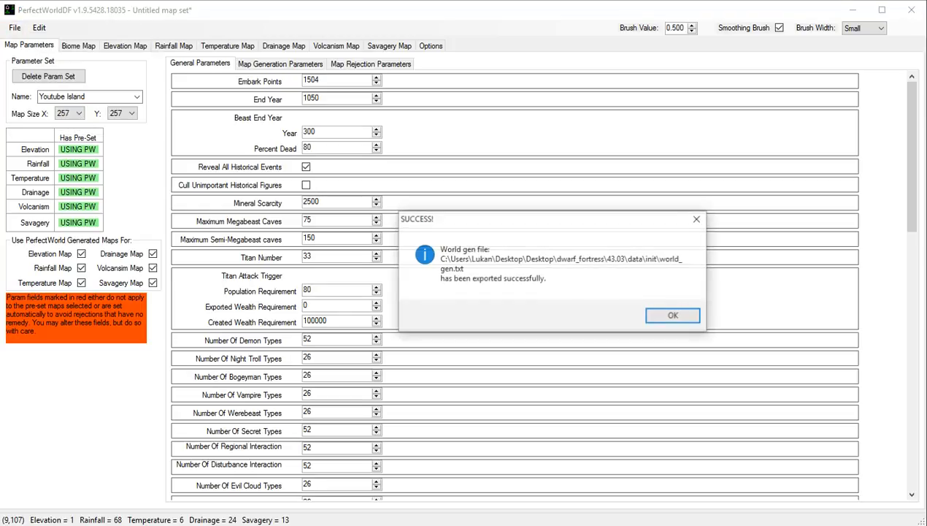
{"action": "key", "text": "Return"}
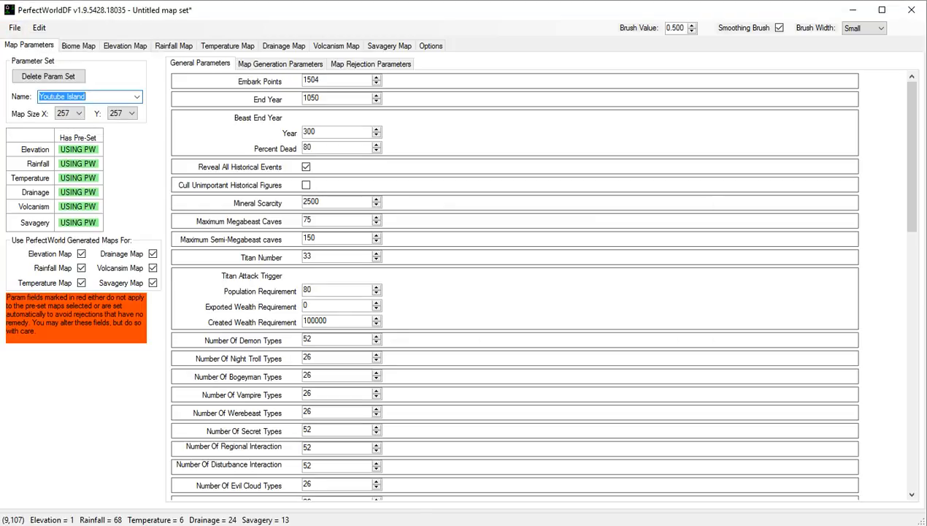
Switch to Dwarf Fortress and open Design New World with Advanced Parameters.
{"action": "key", "text": "alt+Tab"}
{"action": "left_click", "coordinate": [455, 426]}
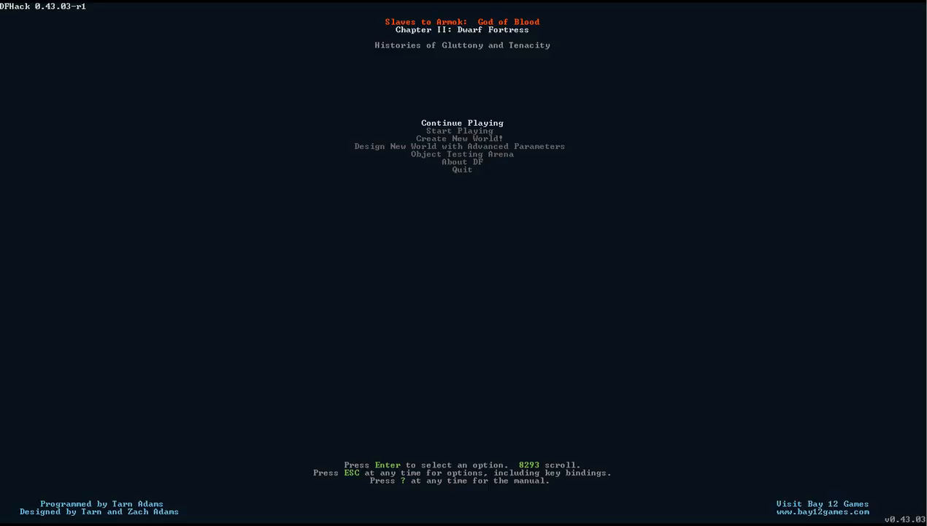
{"action": "key", "text": "Up"}
{"action": "key", "text": "Up"}
{"action": "key", "text": "Up"}
{"action": "key", "text": "Up"}
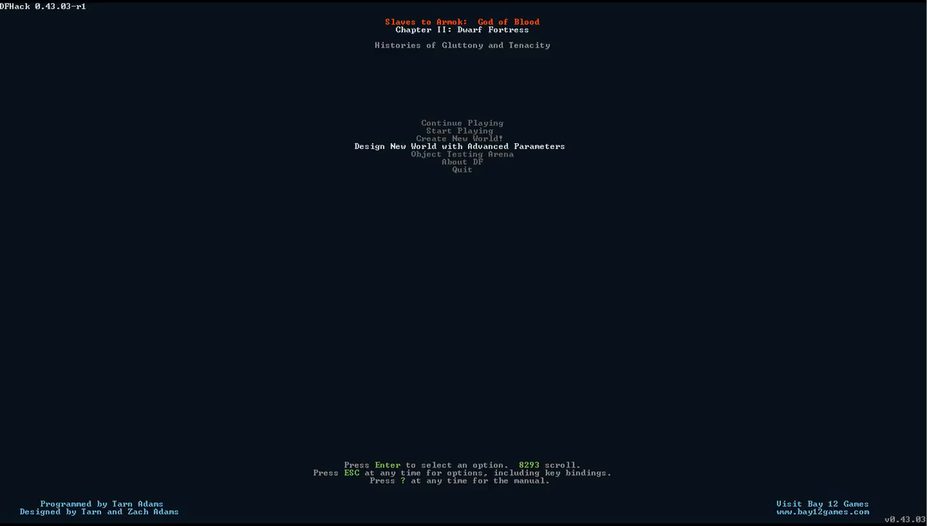
{"action": "key", "text": "Return"}
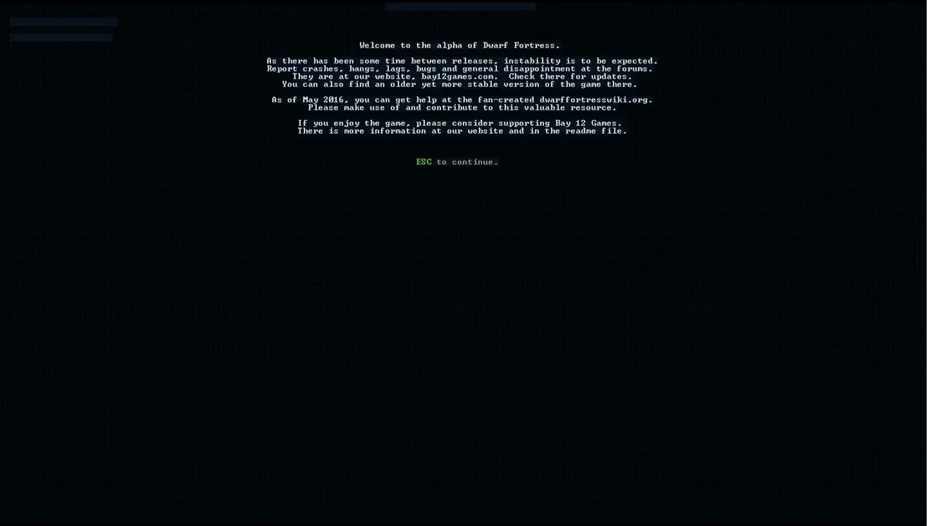
Dismiss the alpha welcome message and create the world from the Youtube Island parameter set.
{"action": "key", "text": "Escape"}
{"action": "key", "text": "Up"}
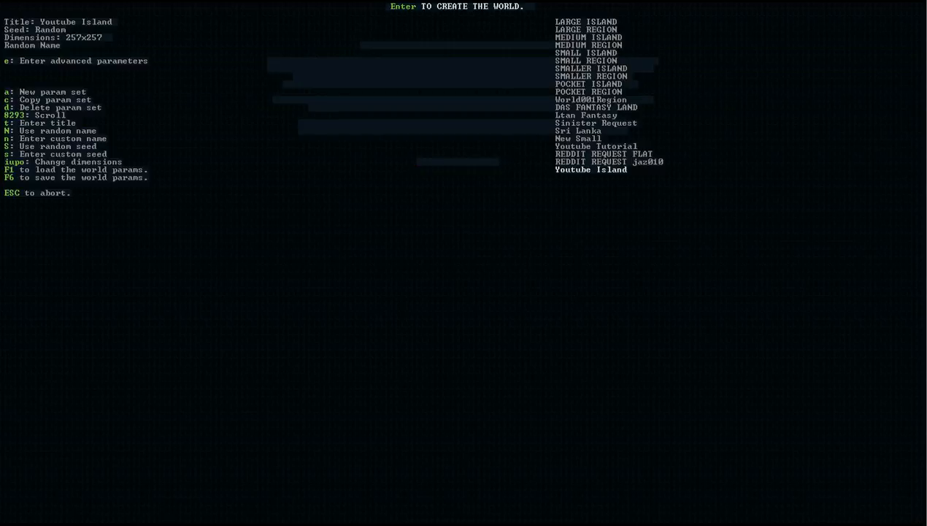
{"action": "key", "text": "Return"}
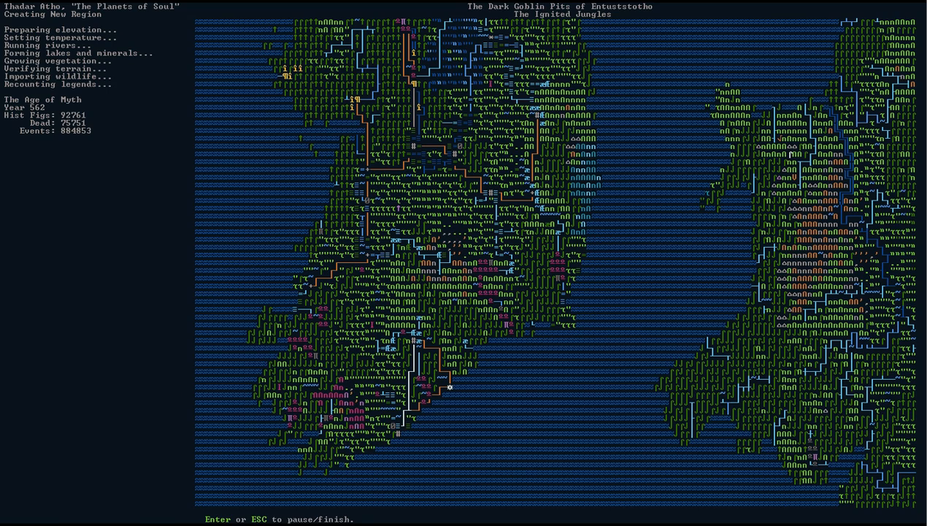
Pause the world generation and examine the map around northern Scotland and its islands.
{"action": "key", "text": "Return"}
{"action": "key", "text": "Up"}
{"action": "key", "text": "Up"}
{"action": "key", "text": "Up"}
{"action": "key", "text": "Up"}
{"action": "key", "text": "Up"}
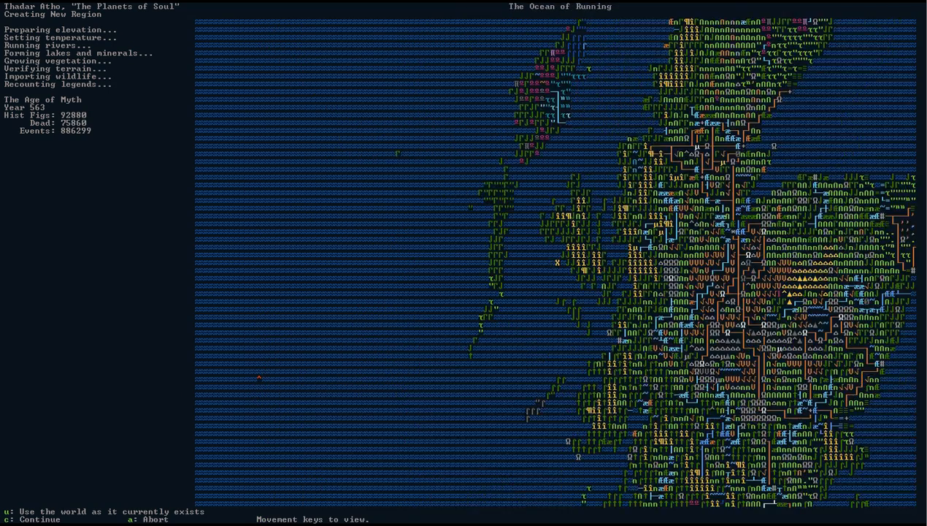
{"action": "key", "text": "Up"}
{"action": "key", "text": "Right"}
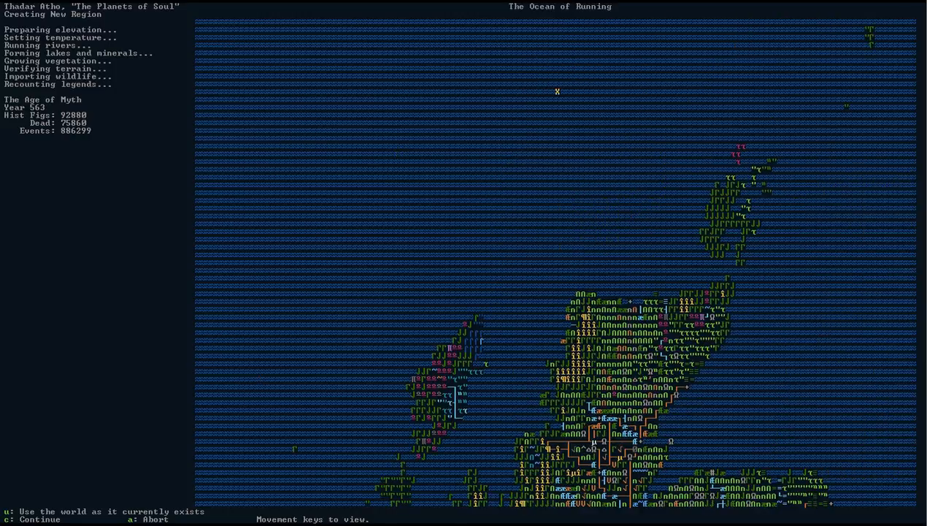
{"action": "key", "text": "Right"}
{"action": "key", "text": "Down"}
{"action": "key", "text": "Down"}
{"action": "key", "text": "Down"}
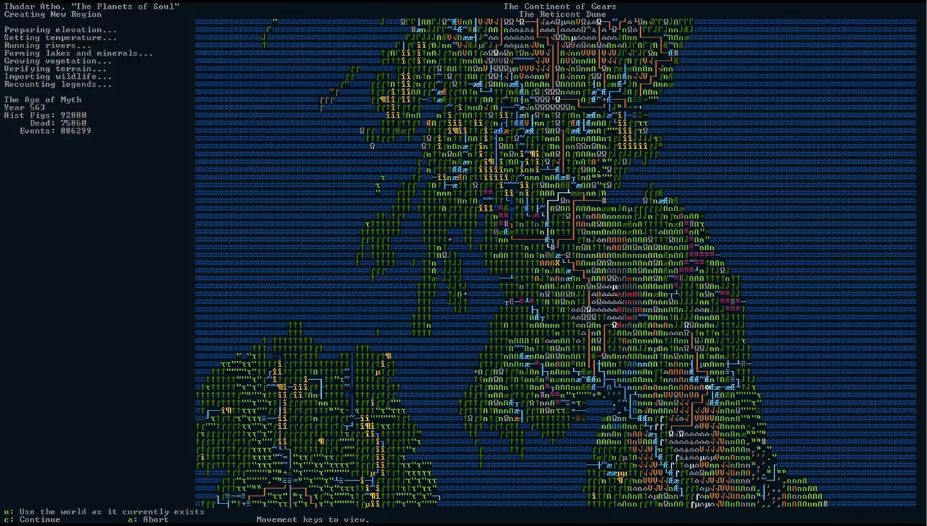
Examine the generated terrain and settlements from the Scottish Highlands south to the Irish Sea.
{"action": "key", "text": "Up"}
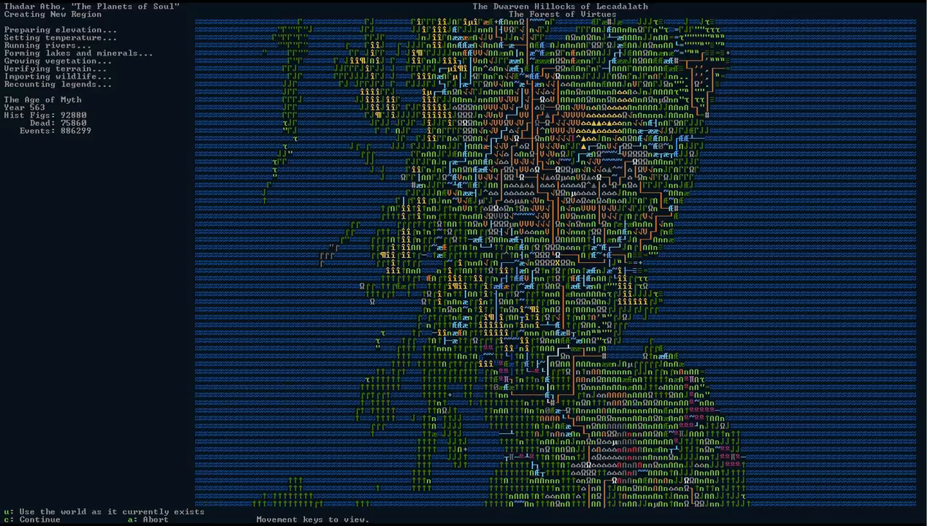
{"action": "key", "text": "Up"}
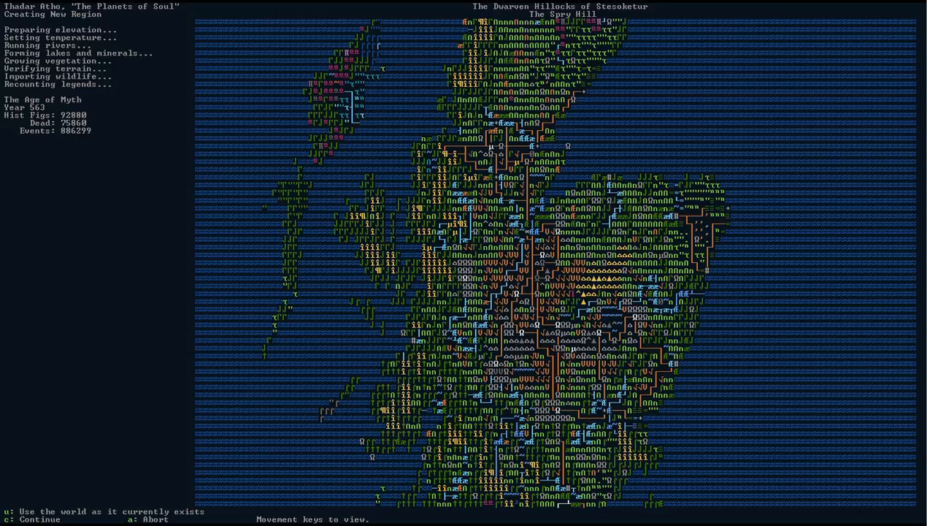
{"action": "key", "text": "Up"}
{"action": "key", "text": "Down"}
{"action": "key", "text": "Down"}
{"action": "key", "text": "Down"}
{"action": "key", "text": "Down"}
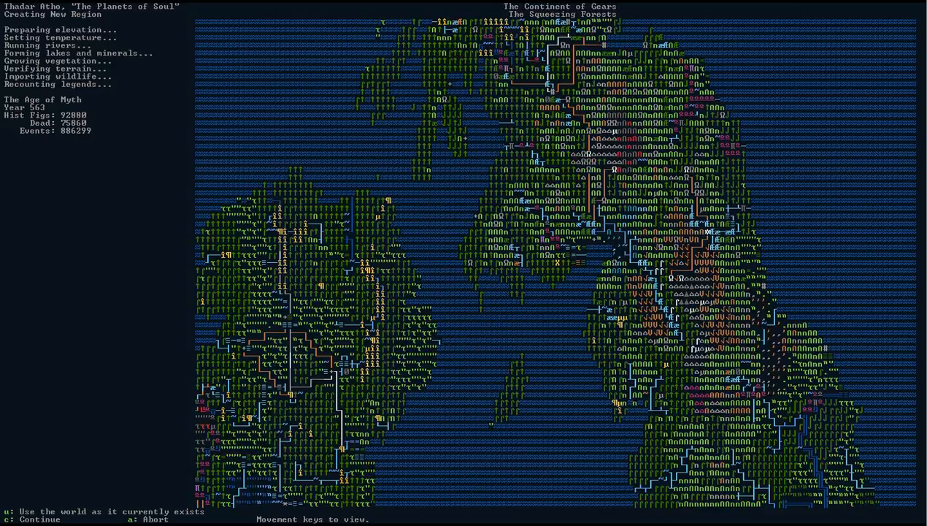
{"action": "key", "text": "Down"}
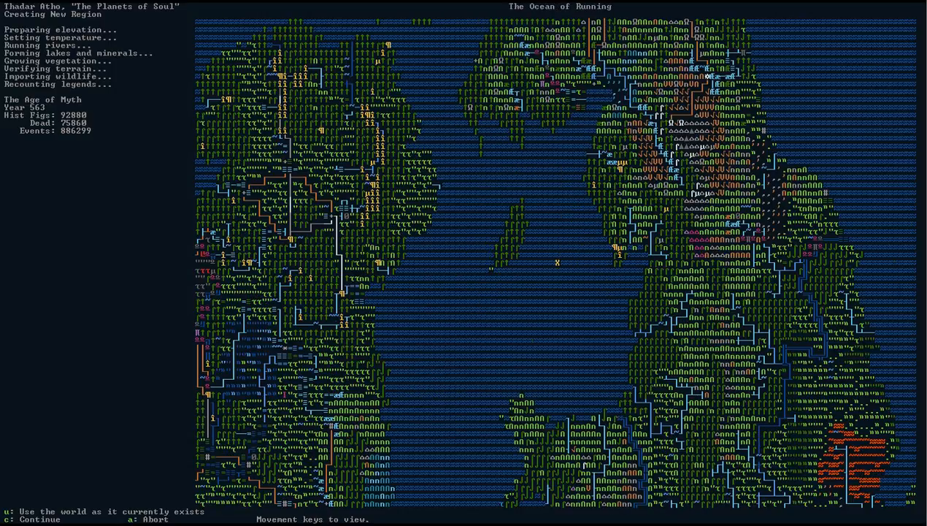
Examine the generated terrain from the Irish Sea across England and Wales to the southern coast.
{"action": "key", "text": "Down"}
{"action": "key", "text": "Down"}
{"action": "key", "text": "Right"}
{"action": "key", "text": "Right"}
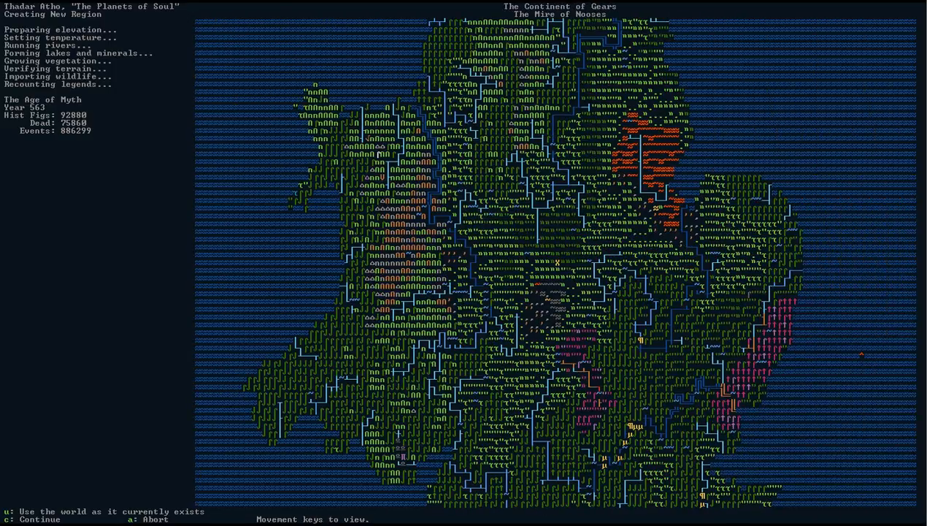
{"action": "key", "text": "Down"}
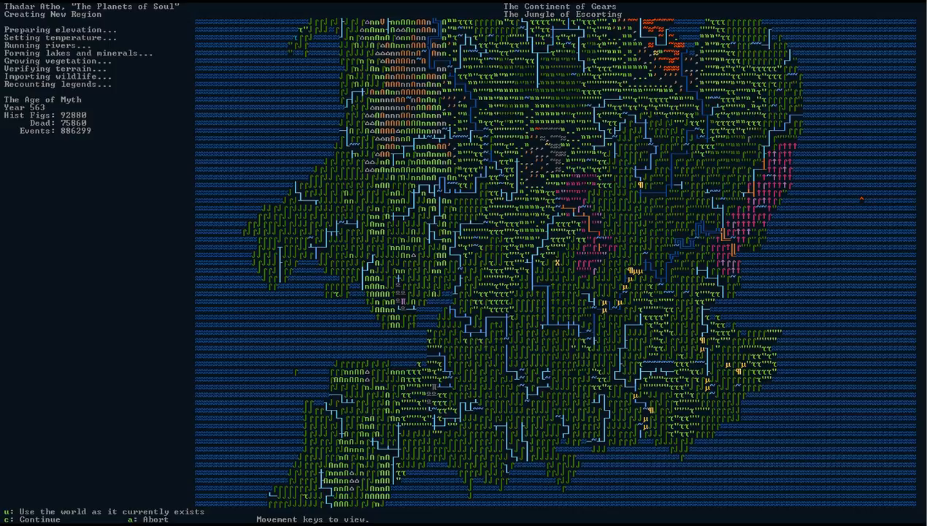
{"action": "key", "text": "Left"}
{"action": "key", "text": "Left"}
{"action": "key", "text": "Left"}
{"action": "key", "text": "Left"}
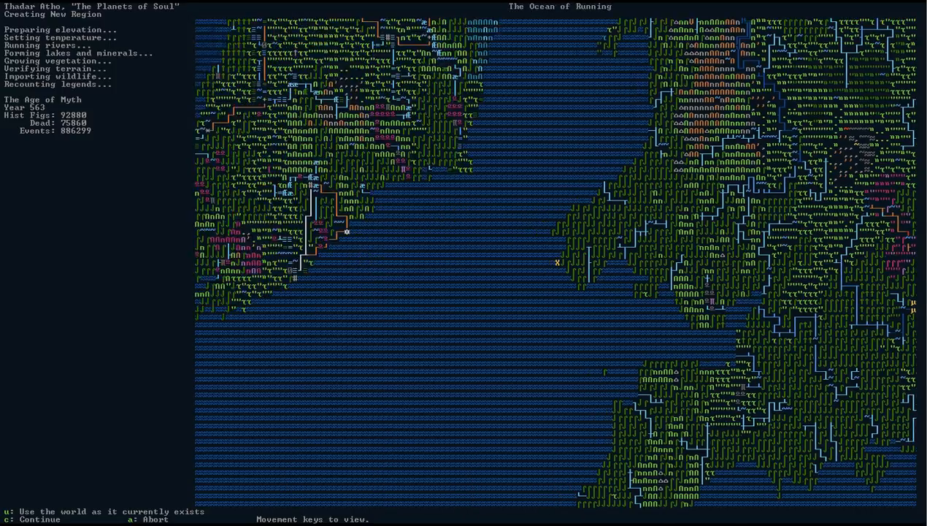
Examine Ireland's terrain, roads and settlements from its southeast coast up to its northern coast.
{"action": "key", "text": "Up"}
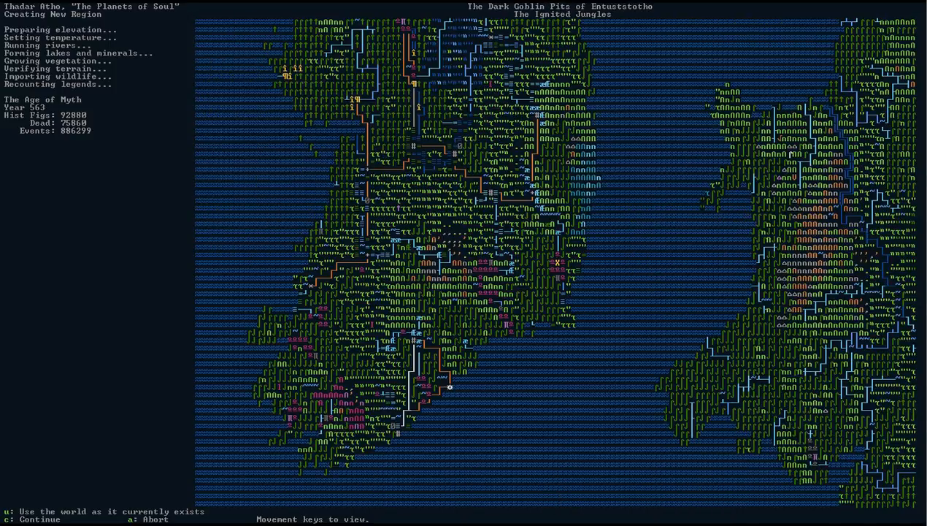
{"action": "key", "text": "Up"}
{"action": "key", "text": "Up"}
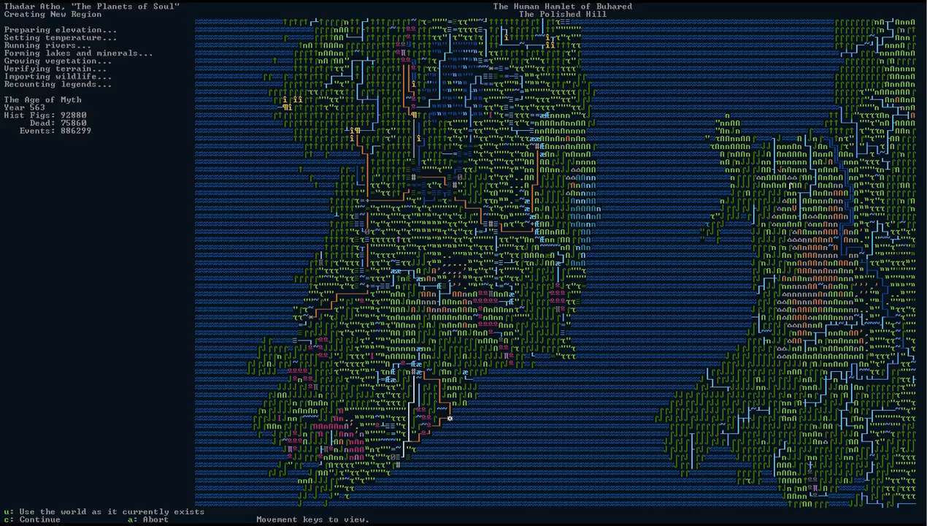
{"action": "key", "text": "Left"}
{"action": "key", "text": "Up"}
{"action": "key", "text": "Up"}
{"action": "key", "text": "Up"}
{"action": "key", "text": "Up"}
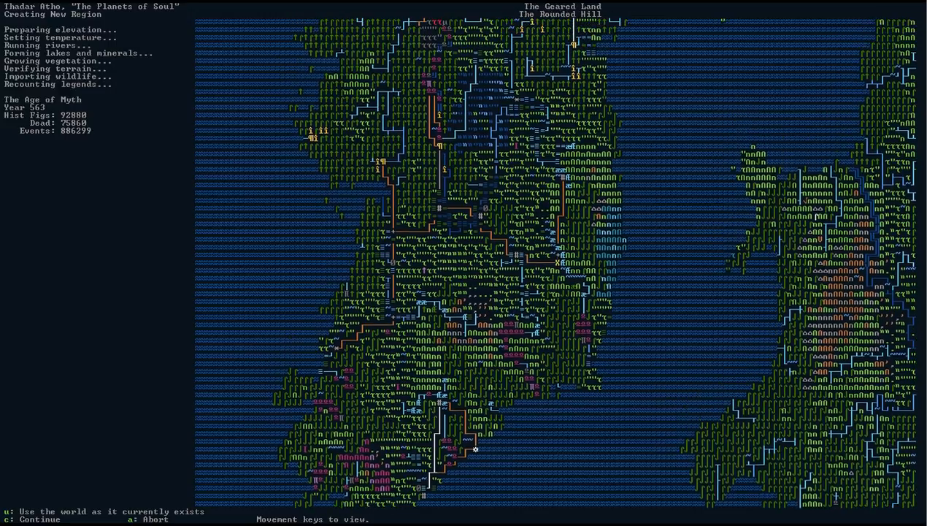
{"action": "key", "text": "Up"}
{"action": "key", "text": "Up"}
{"action": "key", "text": "Up"}
{"action": "key", "text": "Up"}
{"action": "key", "text": "Up"}
{"action": "key", "text": "Up"}
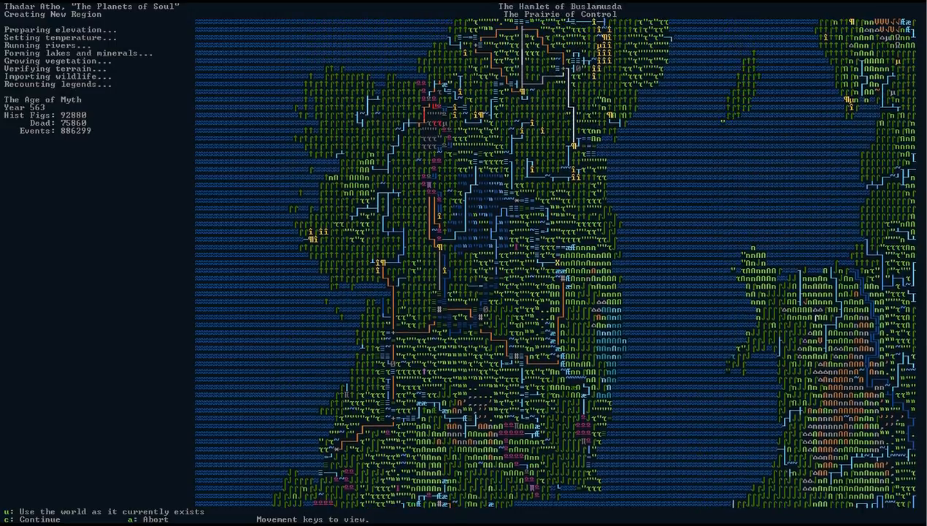
{"action": "key", "text": "Up"}
{"action": "key", "text": "Up"}
{"action": "key", "text": "Up"}
{"action": "key", "text": "Up"}
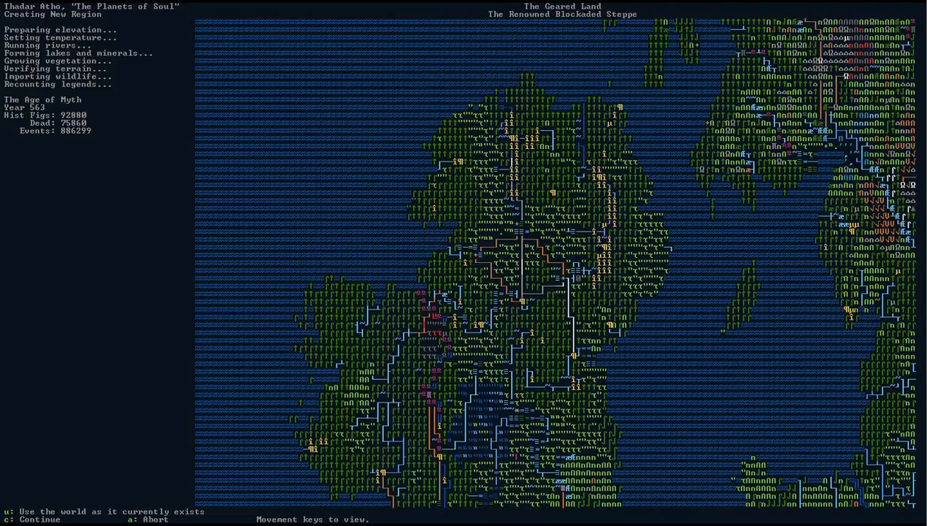
{"action": "key", "text": "Up"}
{"action": "key", "text": "Up"}
{"action": "key", "text": "Up"}
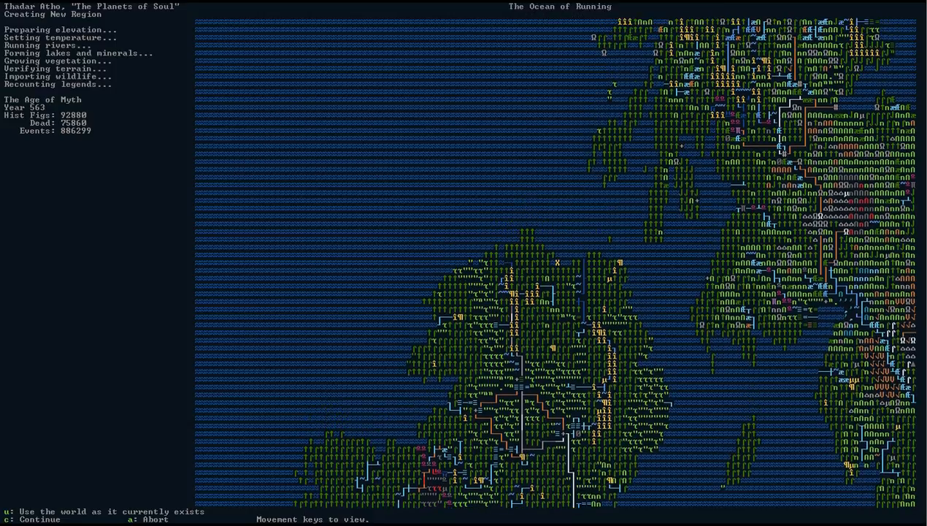
Examine the map from Northern Ireland across to Scotland and up through the Highlands to its northern tip.
{"action": "key", "text": "Up"}
{"action": "key", "text": "Right"}
{"action": "key", "text": "Right"}
{"action": "key", "text": "Right"}
{"action": "key", "text": "Right"}
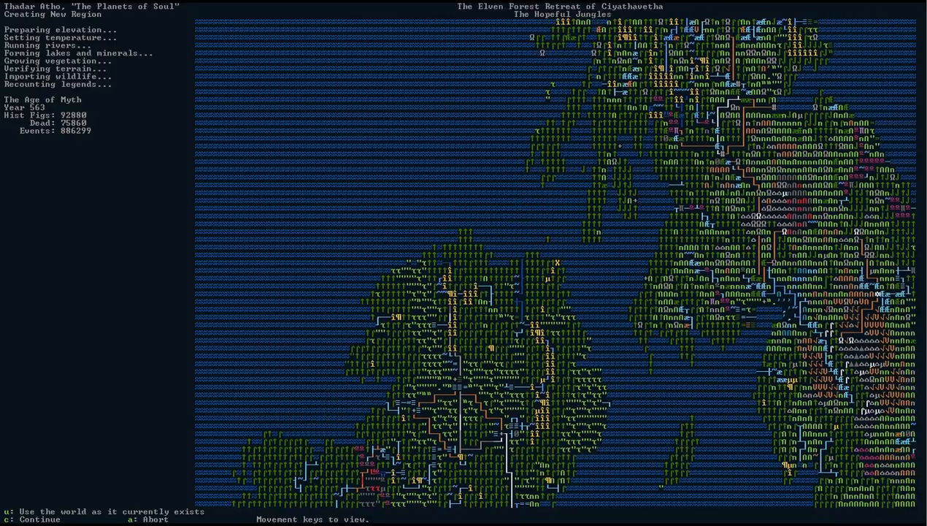
{"action": "key", "text": "Right"}
{"action": "key", "text": "Right"}
{"action": "key", "text": "Right"}
{"action": "key", "text": "Right"}
{"action": "key", "text": "Right"}
{"action": "key", "text": "Right"}
{"action": "key", "text": "Right"}
{"action": "key", "text": "Right"}
{"action": "key", "text": "Right"}
{"action": "key", "text": "Right"}
{"action": "key", "text": "Right"}
{"action": "key", "text": "Right"}
{"action": "key", "text": "Right"}
{"action": "key", "text": "Right"}
{"action": "key", "text": "Right"}
{"action": "key", "text": "Right"}
{"action": "key", "text": "Right"}
{"action": "key", "text": "Right"}
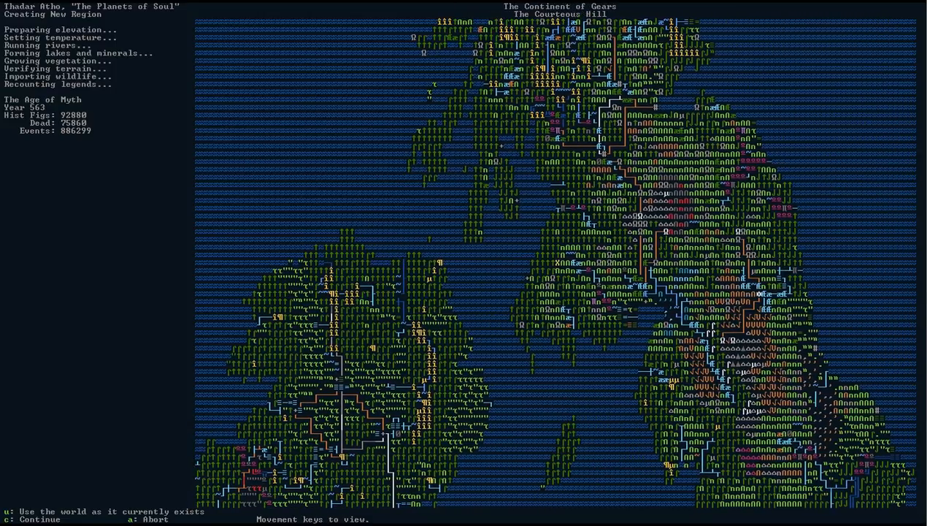
{"action": "key", "text": "shift+Up"}
{"action": "key", "text": "shift+Up"}
{"action": "key", "text": "shift+Up"}
{"action": "key", "text": "shift+Up"}
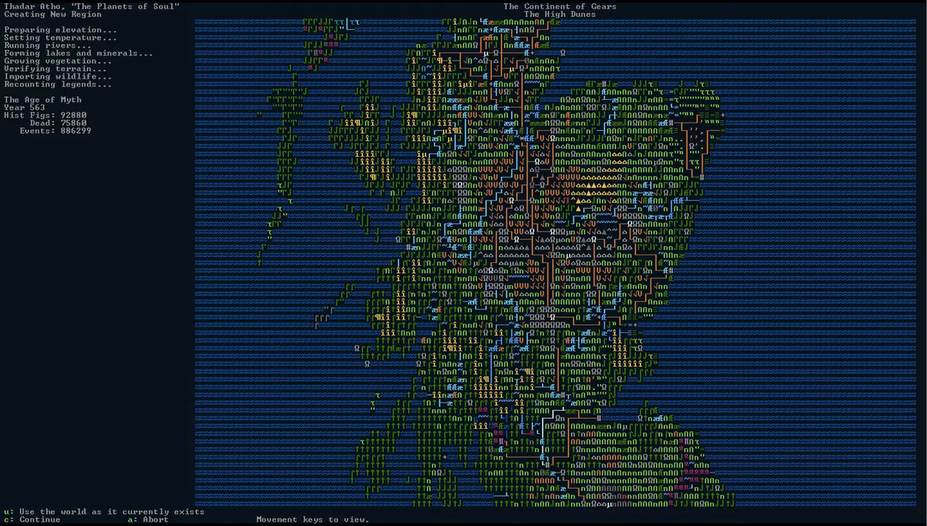
{"action": "key", "text": "shift+Up"}
{"action": "key", "text": "shift+Up"}
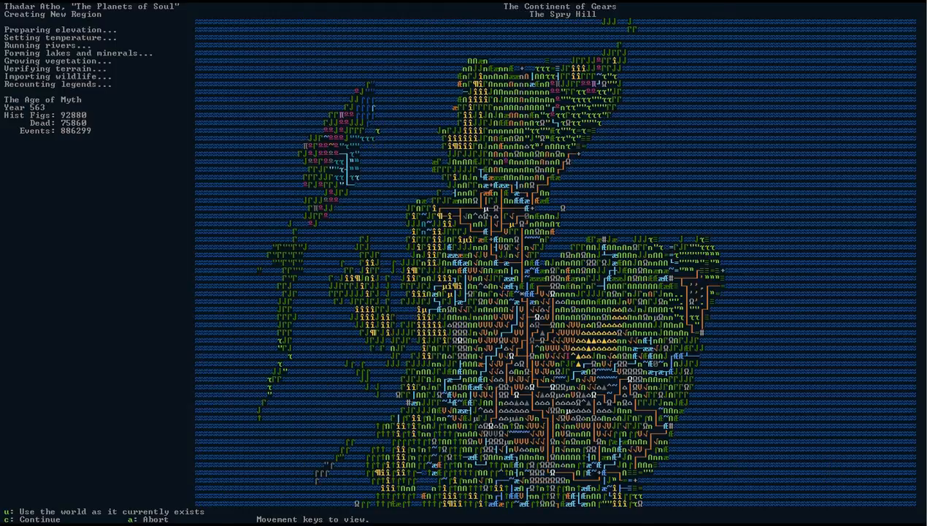
Survey the map southward from Scotland over the Irish Sea, Wales and England to the south coast.
{"action": "key", "text": "shift+Down"}
{"action": "key", "text": "shift+Down"}
{"action": "key", "text": "shift+Down"}
{"action": "key", "text": "shift+Down"}
{"action": "key", "text": "shift+Down"}
{"action": "key", "text": "shift+Down"}
{"action": "key", "text": "shift+Down"}
{"action": "key", "text": "shift+Down"}
{"action": "key", "text": "shift+Down"}
{"action": "key", "text": "shift+Down"}
{"action": "key", "text": "shift+Down"}
{"action": "key", "text": "shift+Down"}
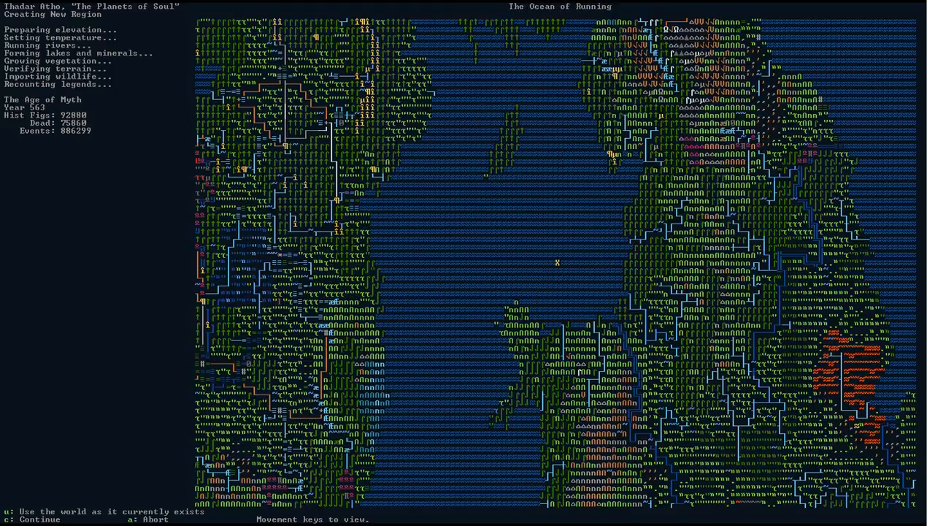
{"action": "key", "text": "shift+Right"}
{"action": "key", "text": "shift+Right"}
{"action": "key", "text": "shift+Down"}
{"action": "key", "text": "shift+Down"}
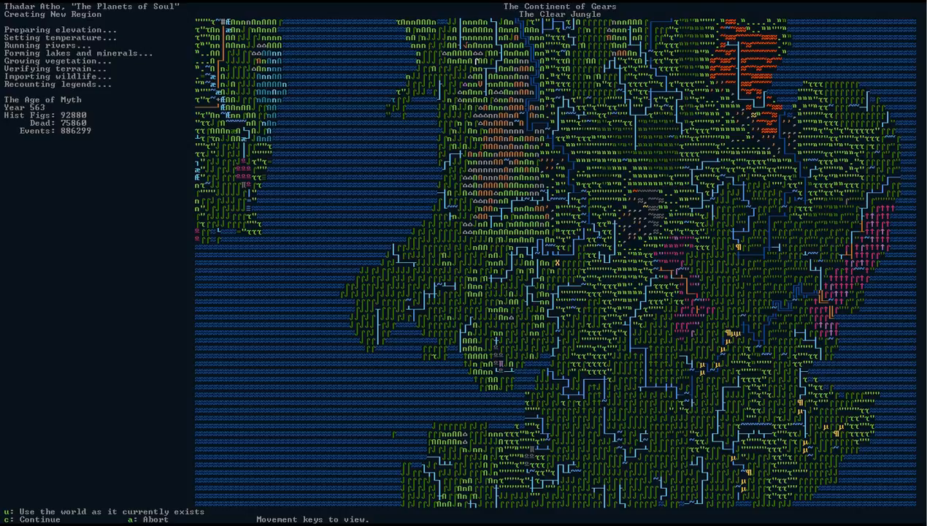
{"action": "key", "text": "shift+Down"}
{"action": "key", "text": "shift+Down"}
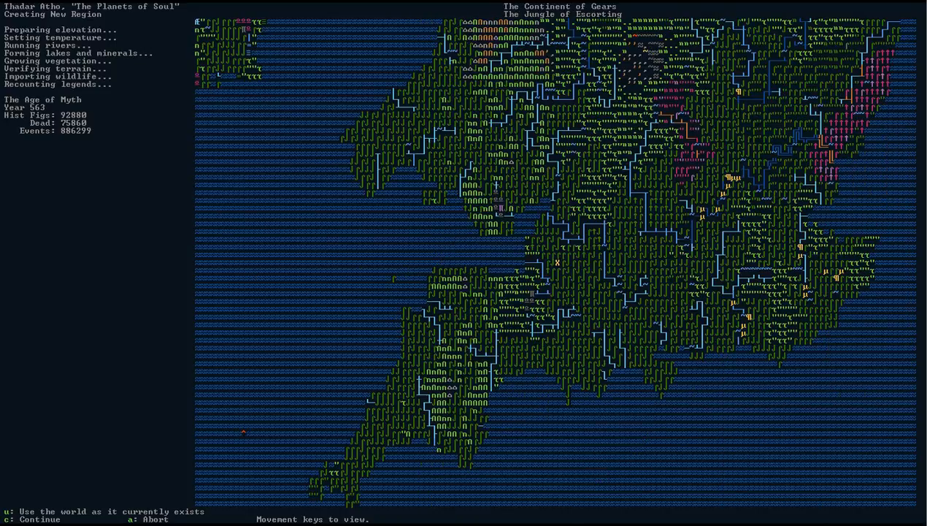
Examine the southwestern peninsula of England and the ocean west of it.
{"action": "key", "text": "Left"}
{"action": "key", "text": "Left"}
{"action": "key", "text": "Left"}
{"action": "key", "text": "Left"}
{"action": "key", "text": "Left"}
{"action": "key", "text": "Left"}
{"action": "key", "text": "Left"}
{"action": "key", "text": "Left"}
{"action": "key", "text": "Left"}
{"action": "key", "text": "Left"}
{"action": "key", "text": "Left"}
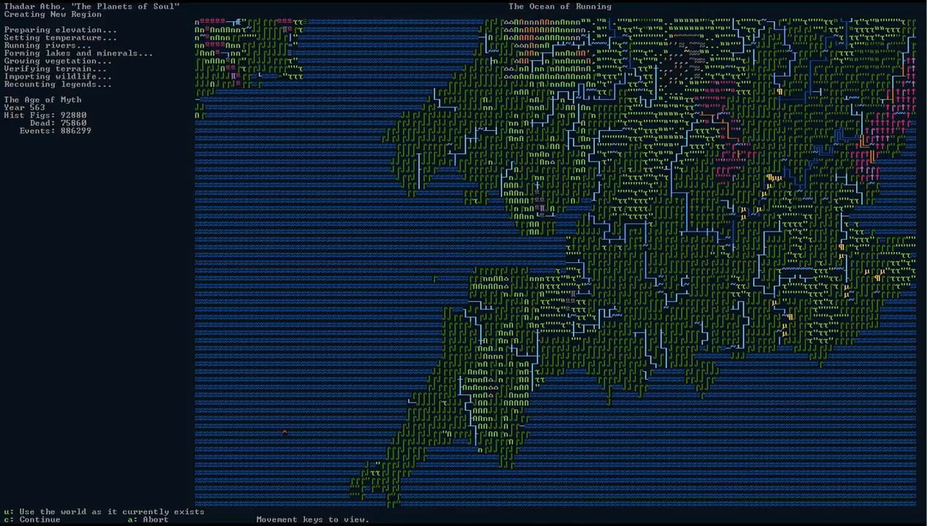
{"action": "key", "text": "Left"}
{"action": "key", "text": "Left"}
{"action": "key", "text": "Left"}
{"action": "key", "text": "Left"}
{"action": "key", "text": "Left"}
{"action": "key", "text": "Left"}
{"action": "key", "text": "Left"}
{"action": "key", "text": "Left"}
{"action": "key", "text": "Left"}
{"action": "key", "text": "Left"}
{"action": "key", "text": "Left"}
{"action": "key", "text": "Left"}
{"action": "key", "text": "Left"}
{"action": "key", "text": "Left"}
{"action": "key", "text": "Left"}
{"action": "key", "text": "Left"}
{"action": "key", "text": "Left"}
{"action": "key", "text": "Left"}
{"action": "key", "text": "Left"}
{"action": "key", "text": "Left"}
{"action": "key", "text": "Down"}
{"action": "key", "text": "Down"}
{"action": "key", "text": "Down"}
{"action": "key", "text": "Down"}
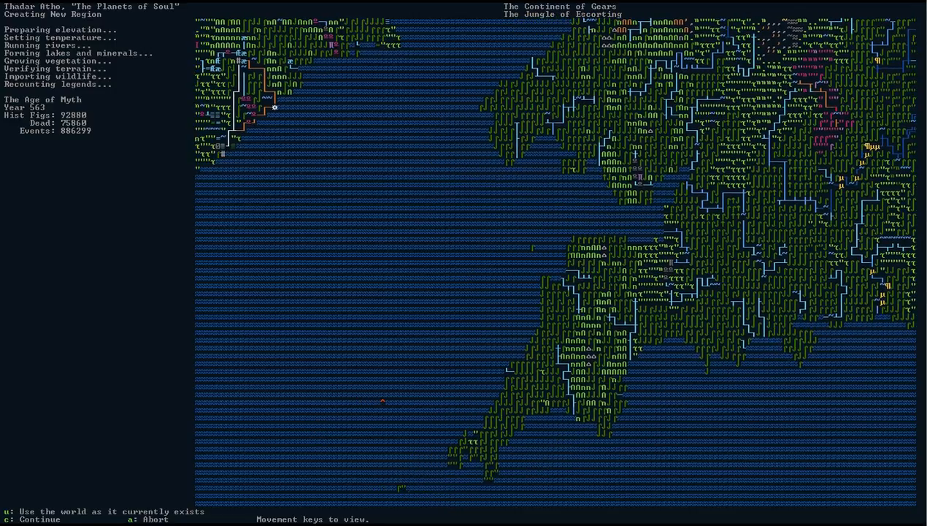
{"action": "key", "text": "Left"}
{"action": "key", "text": "Left"}
{"action": "key", "text": "Left"}
{"action": "key", "text": "Left"}
{"action": "key", "text": "Left"}
{"action": "key", "text": "Left"}
{"action": "key", "text": "Left"}
{"action": "key", "text": "Left"}
{"action": "key", "text": "Left"}
{"action": "key", "text": "Left"}
{"action": "key", "text": "Left"}
{"action": "key", "text": "Left"}
{"action": "key", "text": "Left"}
{"action": "key", "text": "Down"}
{"action": "key", "text": "Down"}
{"action": "key", "text": "Down"}
{"action": "key", "text": "Down"}
{"action": "key", "text": "Down"}
{"action": "key", "text": "Down"}
{"action": "key", "text": "Down"}
{"action": "key", "text": "Down"}
{"action": "key", "text": "Down"}
{"action": "key", "text": "Down"}
{"action": "key", "text": "Down"}
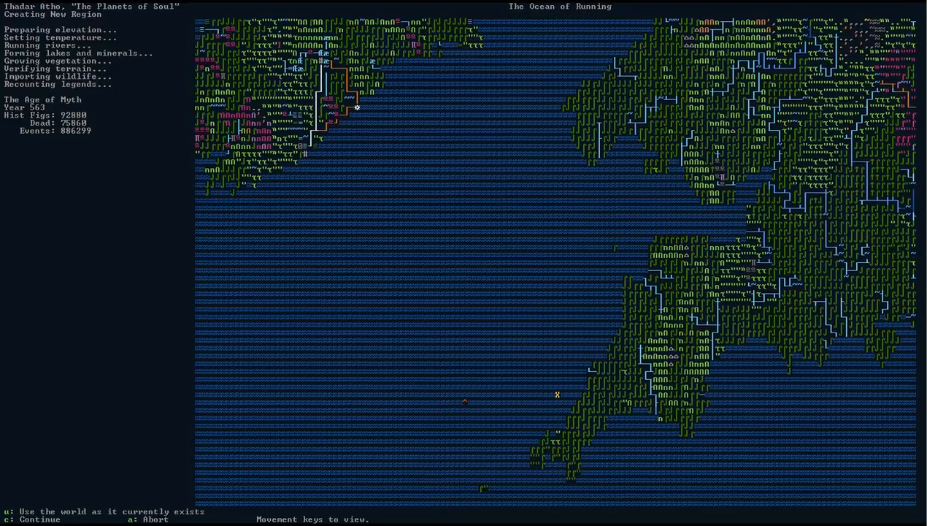
{"action": "key", "text": "Left"}
{"action": "key", "text": "Left"}
{"action": "key", "text": "Left"}
{"action": "key", "text": "Left"}
{"action": "key", "text": "Left"}
{"action": "key", "text": "Left"}
{"action": "key", "text": "Left"}
{"action": "key", "text": "Left"}
{"action": "key", "text": "Left"}
{"action": "key", "text": "Left"}
{"action": "key", "text": "Left"}
{"action": "key", "text": "Left"}
{"action": "key", "text": "Left"}
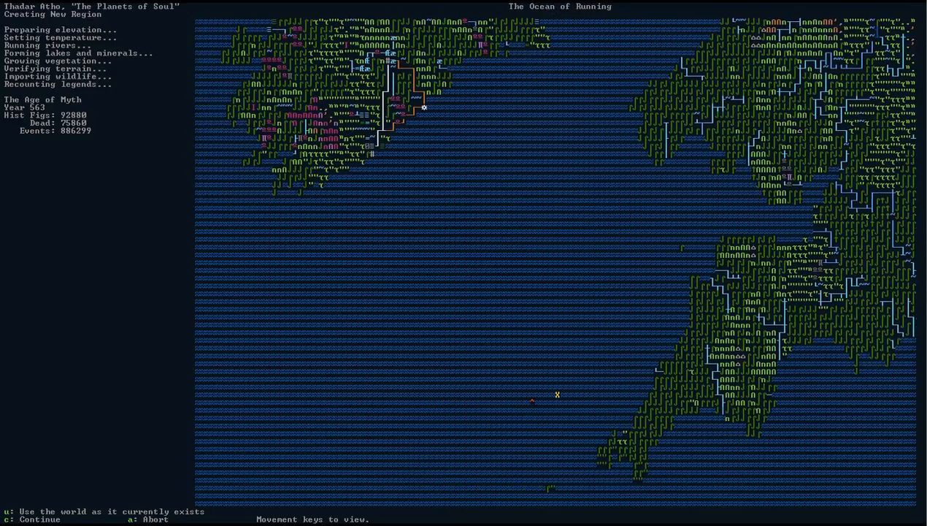
Re-examine central and northern Ireland and inspect the human hamlets there.
{"action": "key", "text": "Left"}
{"action": "key", "text": "Left"}
{"action": "key", "text": "Left"}
{"action": "key", "text": "Up"}
{"action": "key", "text": "Up"}
{"action": "key", "text": "Up"}
{"action": "key", "text": "Up"}
{"action": "key", "text": "Up"}
{"action": "key", "text": "Up"}
{"action": "key", "text": "Up"}
{"action": "key", "text": "Up"}
{"action": "key", "text": "Up"}
{"action": "key", "text": "Up"}
{"action": "key", "text": "Up"}
{"action": "key", "text": "Up"}
{"action": "key", "text": "Up"}
{"action": "key", "text": "Up"}
{"action": "key", "text": "Up"}
{"action": "key", "text": "Up"}
{"action": "key", "text": "Up"}
{"action": "key", "text": "Up"}
{"action": "key", "text": "Up"}
{"action": "key", "text": "Up"}
{"action": "key", "text": "Up"}
{"action": "key", "text": "Up"}
{"action": "key", "text": "Up"}
{"action": "key", "text": "Up"}
{"action": "key", "text": "Up"}
{"action": "key", "text": "Up"}
{"action": "key", "text": "Up"}
{"action": "key", "text": "Up"}
{"action": "key", "text": "Up"}
{"action": "key", "text": "Up"}
{"action": "key", "text": "Up"}
{"action": "key", "text": "Up"}
{"action": "key", "text": "Up"}
{"action": "key", "text": "Up"}
{"action": "key", "text": "Up"}
{"action": "key", "text": "Up"}
{"action": "key", "text": "Up"}
{"action": "key", "text": "Up"}
{"action": "key", "text": "Up"}
{"action": "key", "text": "Up"}
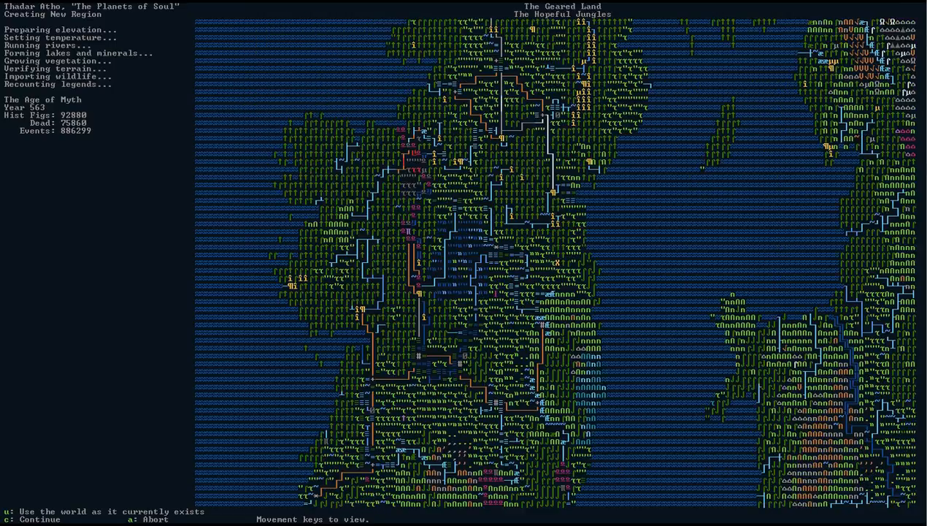
{"action": "key", "text": "Up"}
{"action": "key", "text": "Up"}
{"action": "key", "text": "Up"}
{"action": "key", "text": "Up"}
{"action": "key", "text": "Up"}
{"action": "key", "text": "Up"}
{"action": "key", "text": "Up"}
{"action": "key", "text": "Up"}
{"action": "key", "text": "Up"}
{"action": "key", "text": "Up"}
{"action": "key", "text": "Up"}
{"action": "key", "text": "Up"}
{"action": "key", "text": "Up"}
{"action": "key", "text": "Up"}
{"action": "key", "text": "Up"}
{"action": "key", "text": "Up"}
{"action": "key", "text": "Up"}
{"action": "key", "text": "Up"}
{"action": "key", "text": "Up"}
{"action": "key", "text": "Up"}
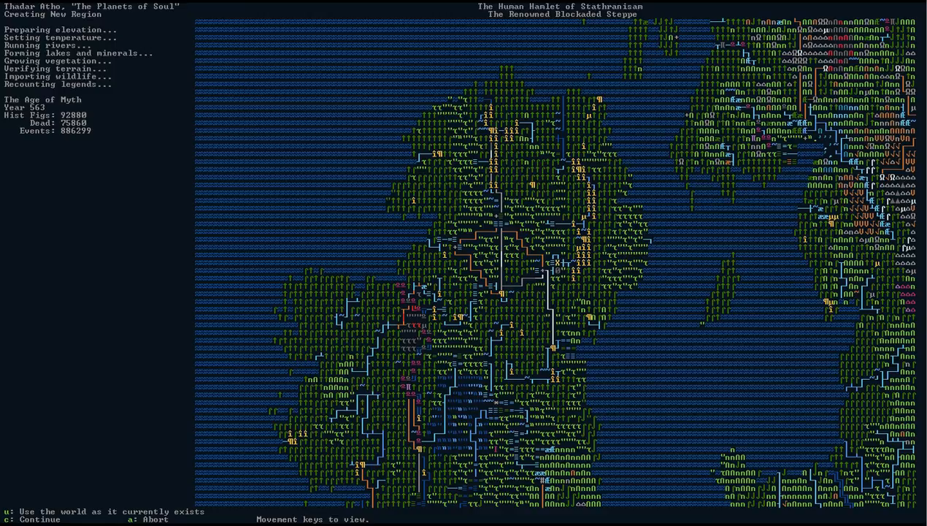
Finish the generation with the world as it currently exists and accept it.
{"action": "key", "text": "c"}
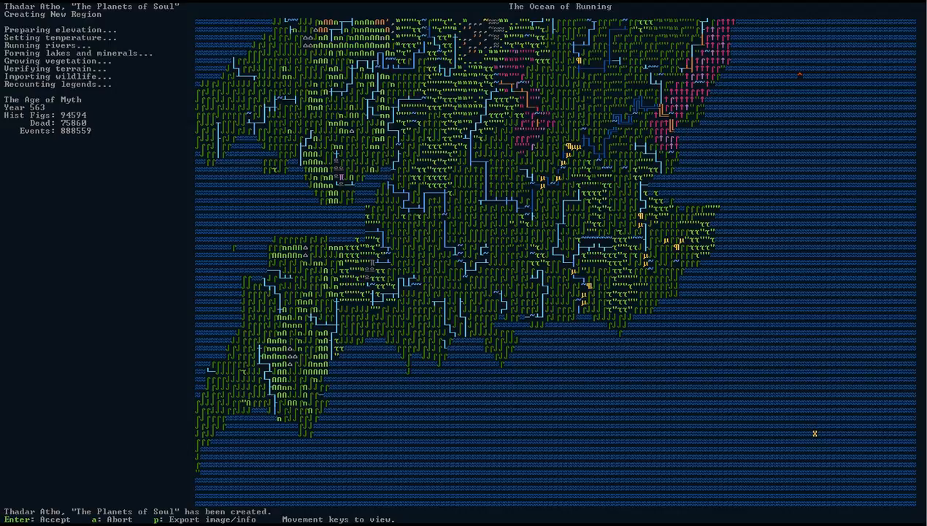
{"action": "key", "text": "Return"}
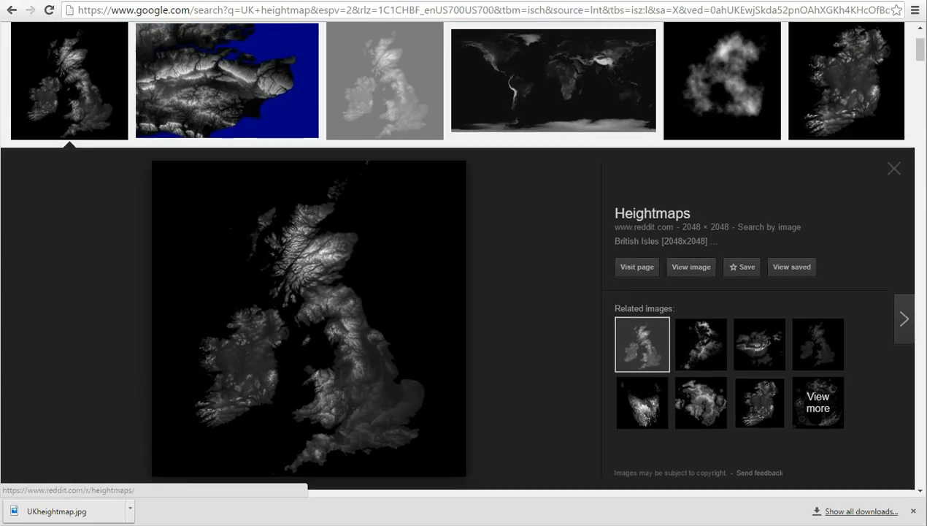
Review the UK heightmap in the browser and the elevation, rainfall and temperature maps in PerfectWorldDF.
{"action": "scroll", "coordinate": [356, 365], "scroll_direction": "down", "scroll_amount": 3}
{"action": "scroll", "coordinate": [356, 365], "scroll_direction": "up", "scroll_amount": 2}
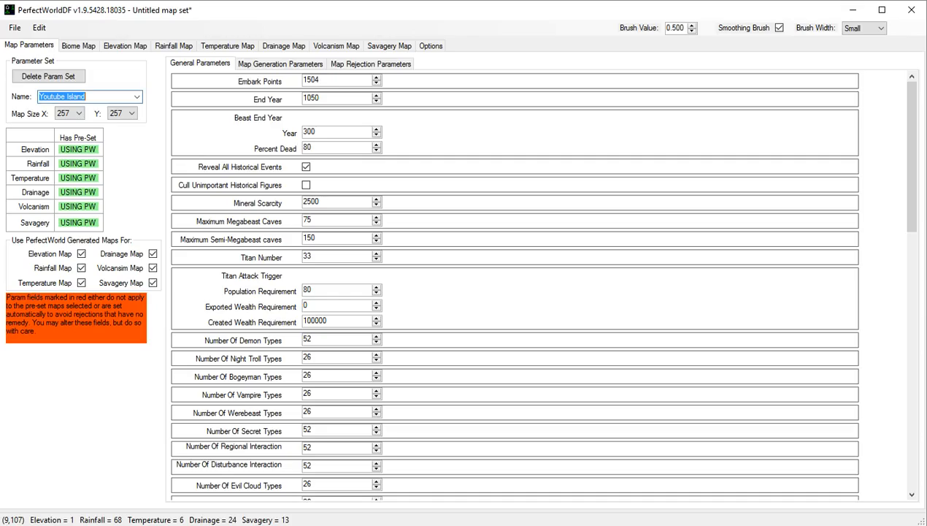
{"action": "left_click", "coordinate": [124, 45]}
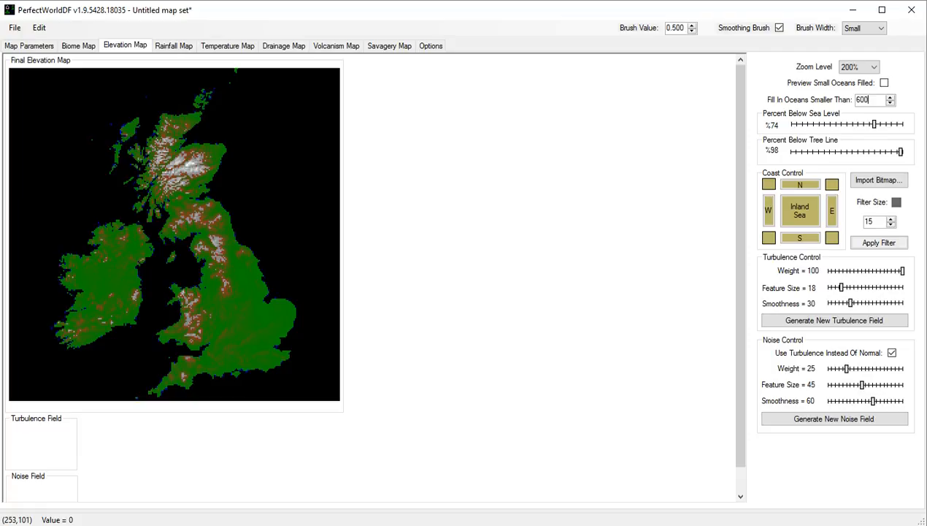
{"action": "left_click", "coordinate": [174, 45]}
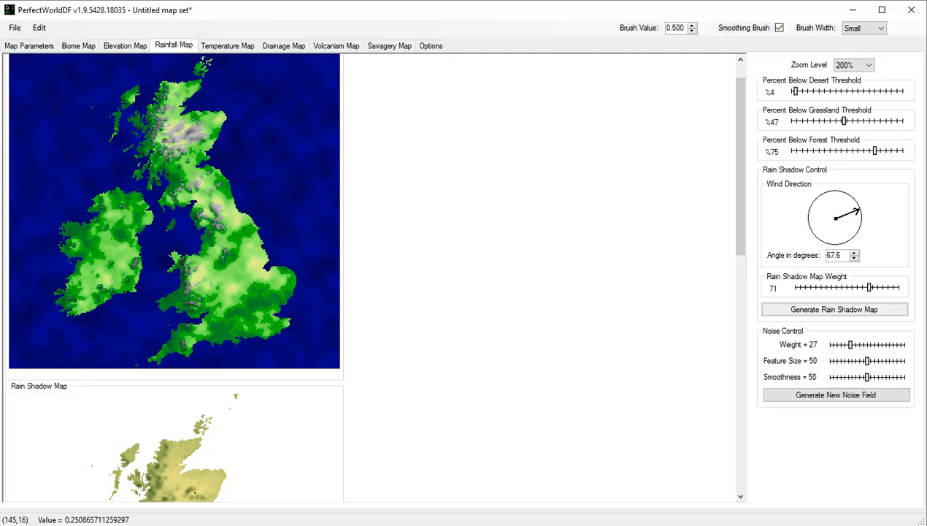
{"action": "scroll", "coordinate": [173, 278], "scroll_direction": "down", "scroll_amount": 5}
{"action": "scroll", "coordinate": [174, 278], "scroll_direction": "down", "scroll_amount": 2}
{"action": "scroll", "coordinate": [174, 278], "scroll_direction": "up", "scroll_amount": 8}
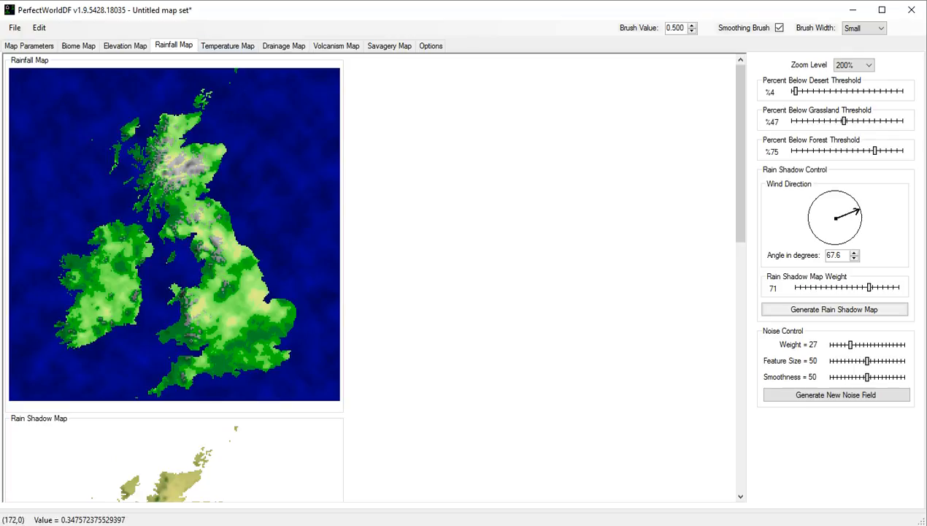
{"action": "left_click", "coordinate": [228, 46]}
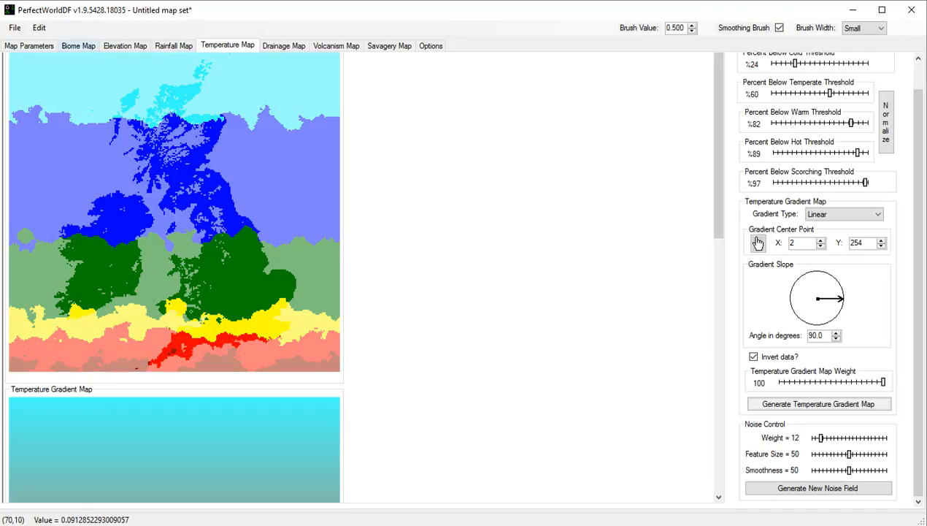
Turn off the PerfectWorld generated rainfall, temperature, drainage, volcanism and savagery maps for Youtube Island, leaving only elevation in use.
{"action": "left_click", "coordinate": [29, 46]}
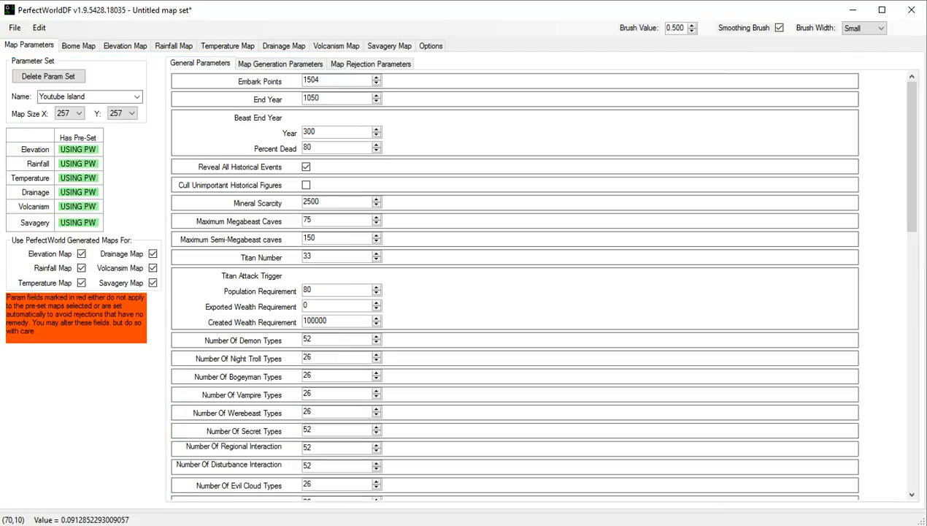
{"action": "left_click", "coordinate": [81, 268]}
{"action": "left_click", "coordinate": [81, 283]}
{"action": "left_click", "coordinate": [152, 253]}
{"action": "left_click", "coordinate": [152, 268]}
{"action": "left_click", "coordinate": [153, 282]}
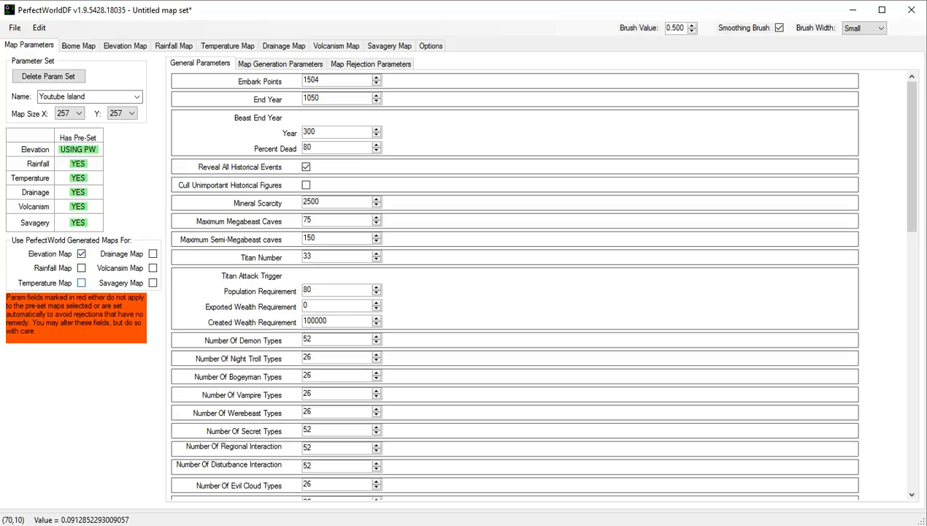
Switch to the LARGE REGION parameter set, enable only its PerfectWorld elevation map and view the final elevation map.
{"action": "left_click", "coordinate": [136, 96]}
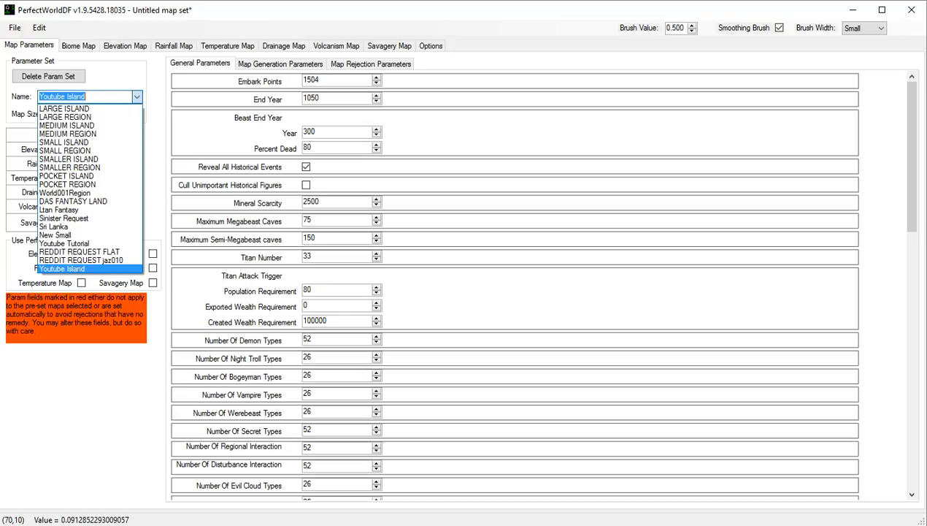
{"action": "left_click", "coordinate": [65, 116]}
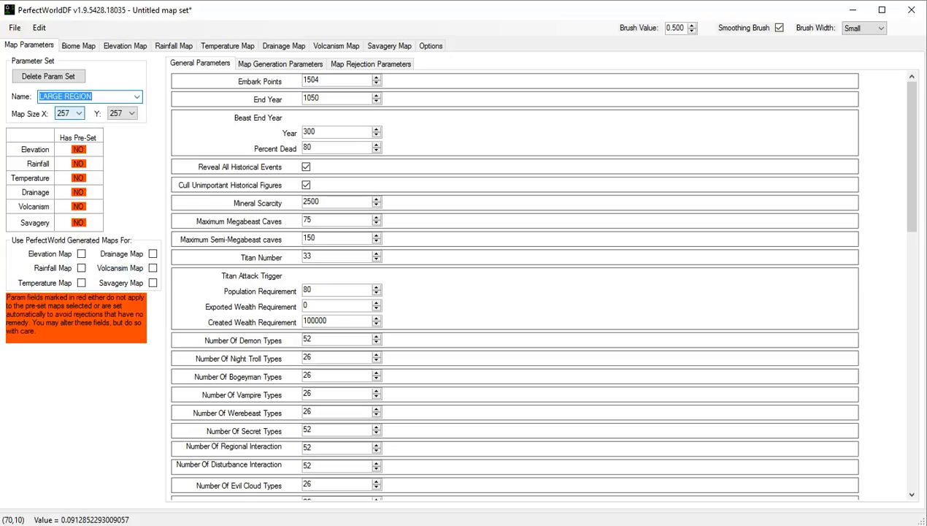
{"action": "left_click", "coordinate": [81, 253]}
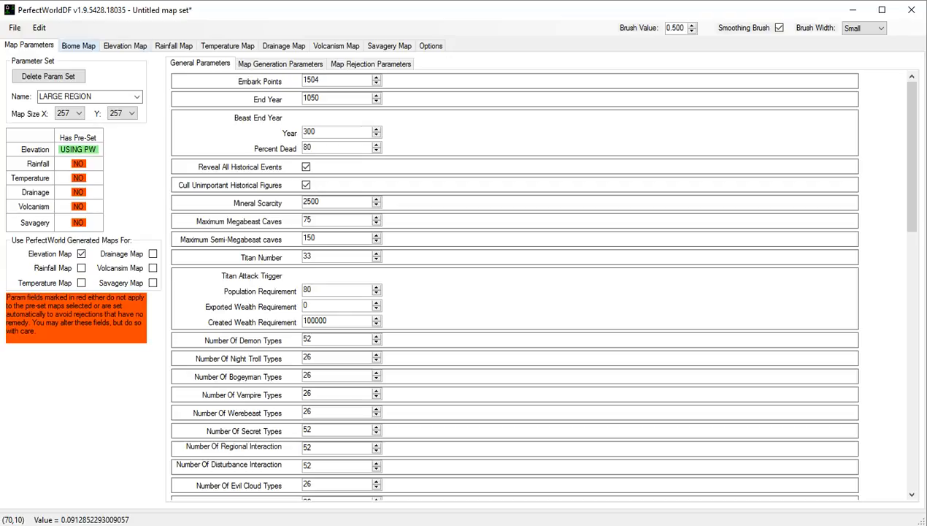
{"action": "left_click", "coordinate": [125, 46]}
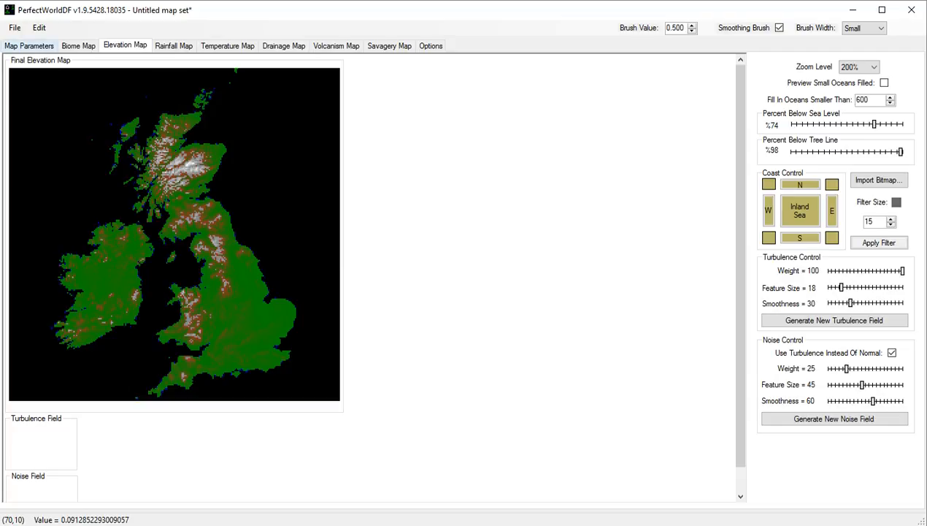
Review the elevation, rainfall, temperature, drainage, volcanism and savagery maps and the biome preview for the LARGE REGION parameter set.
{"action": "left_click", "coordinate": [29, 46]}
{"action": "left_click", "coordinate": [124, 46]}
{"action": "left_click", "coordinate": [174, 46]}
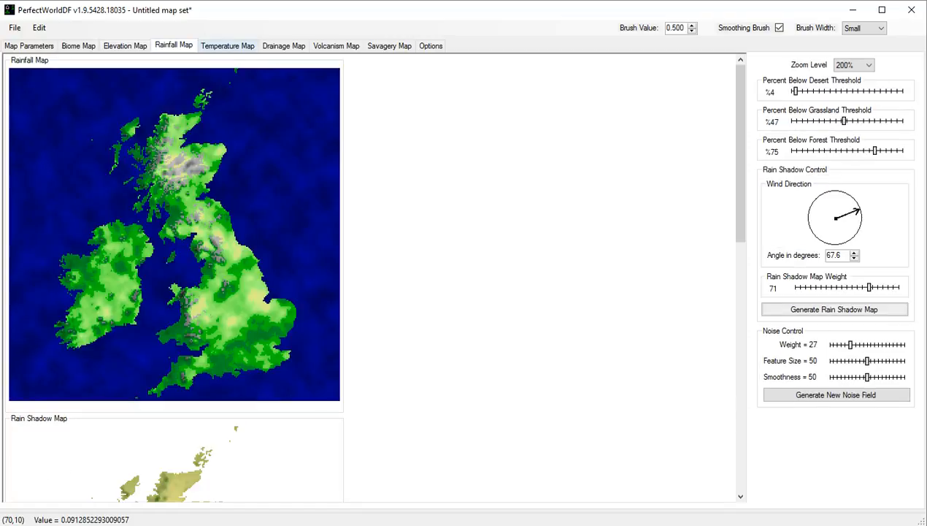
{"action": "left_click", "coordinate": [227, 46]}
{"action": "left_click", "coordinate": [283, 46]}
{"action": "left_click", "coordinate": [336, 46]}
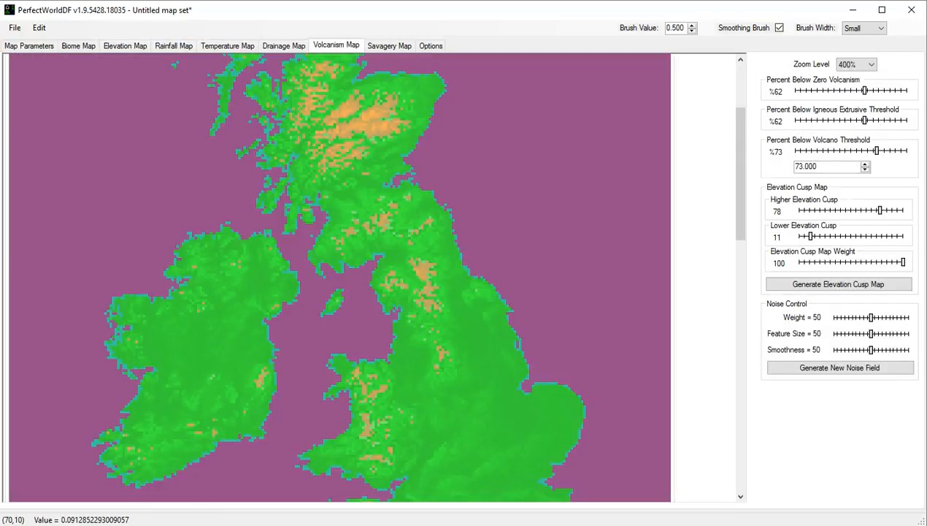
{"action": "left_click", "coordinate": [389, 46]}
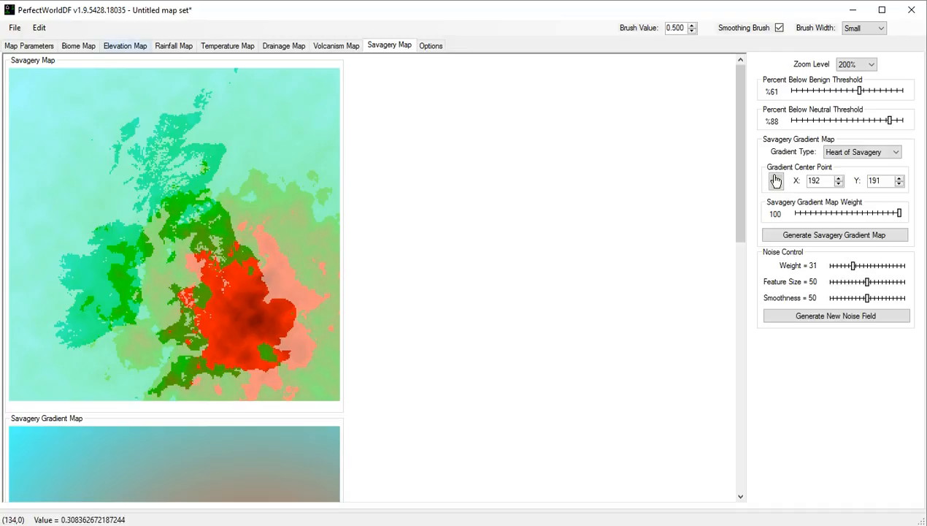
{"action": "left_click", "coordinate": [78, 46]}
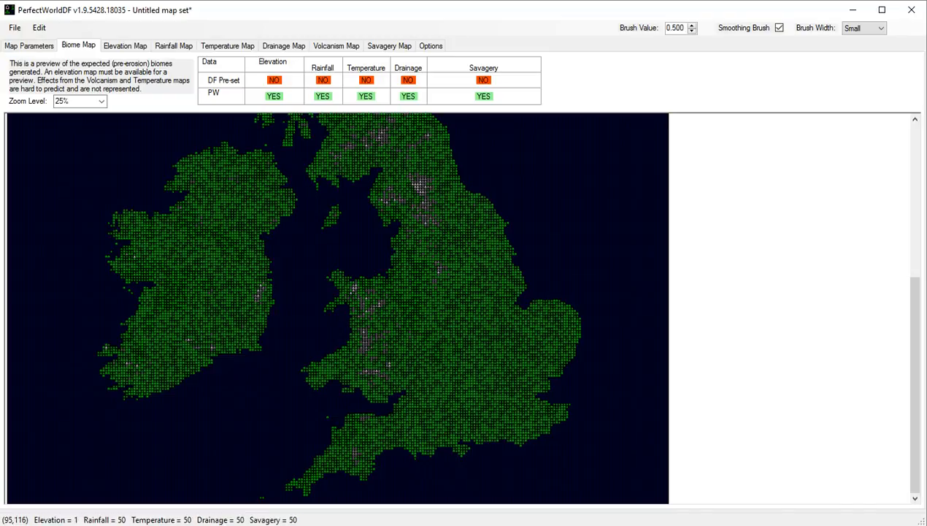
Switch the map parameters back to the Youtube Island parameter set.
{"action": "left_click", "coordinate": [30, 46]}
{"action": "left_click", "coordinate": [48, 76]}
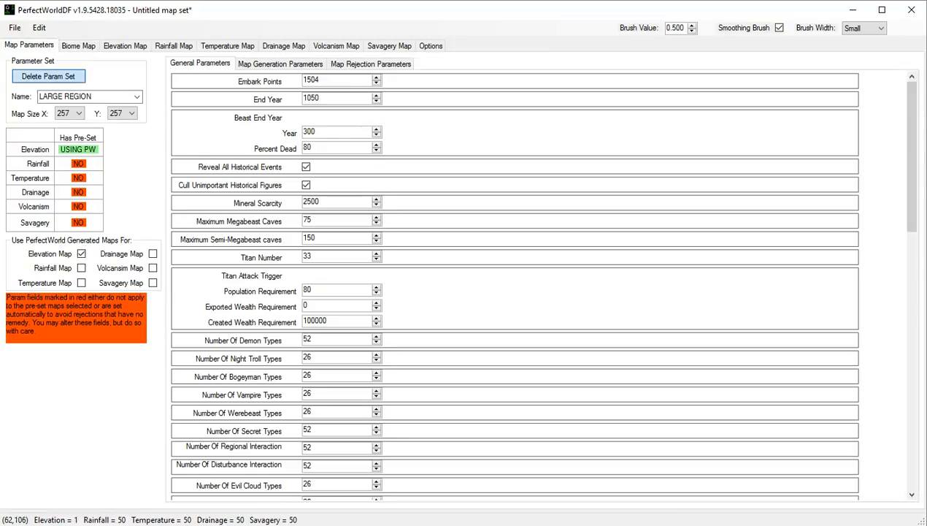
{"action": "left_click", "coordinate": [664, 300]}
{"action": "left_click", "coordinate": [137, 96]}
{"action": "left_click", "coordinate": [73, 268]}
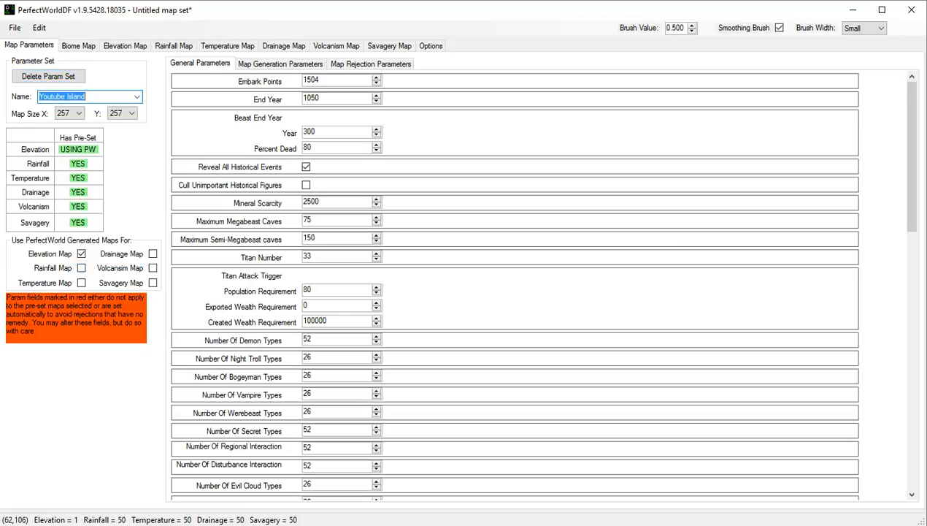
Enable the PerfectWorld generated rainfall, temperature, drainage, volcanism and savagery maps for Youtube Island, discarding its attached pre-set map data.
{"action": "left_click", "coordinate": [81, 267]}
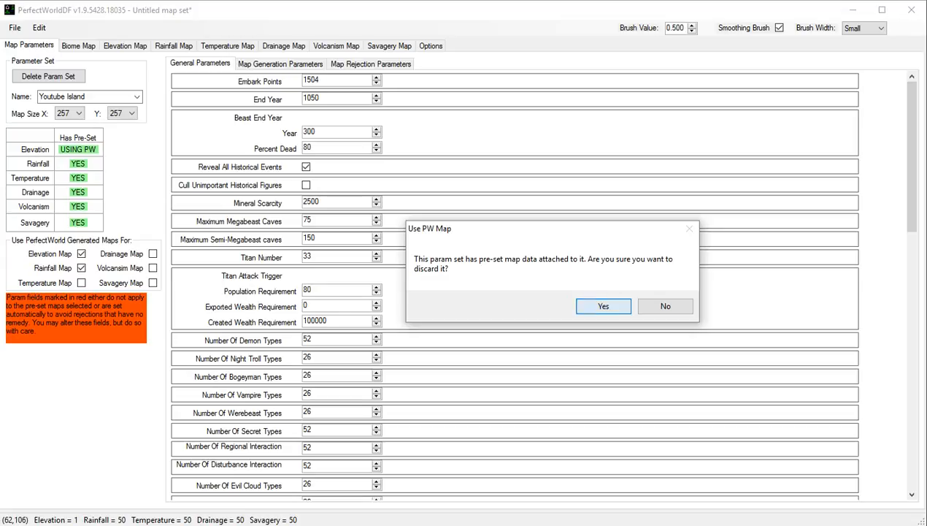
{"action": "key", "text": "Return"}
{"action": "left_click", "coordinate": [81, 283]}
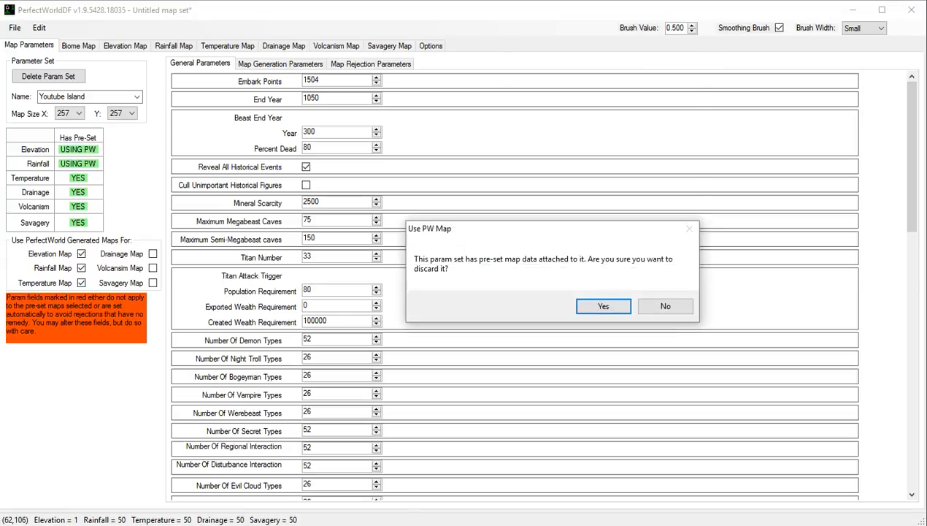
{"action": "key", "text": "Return"}
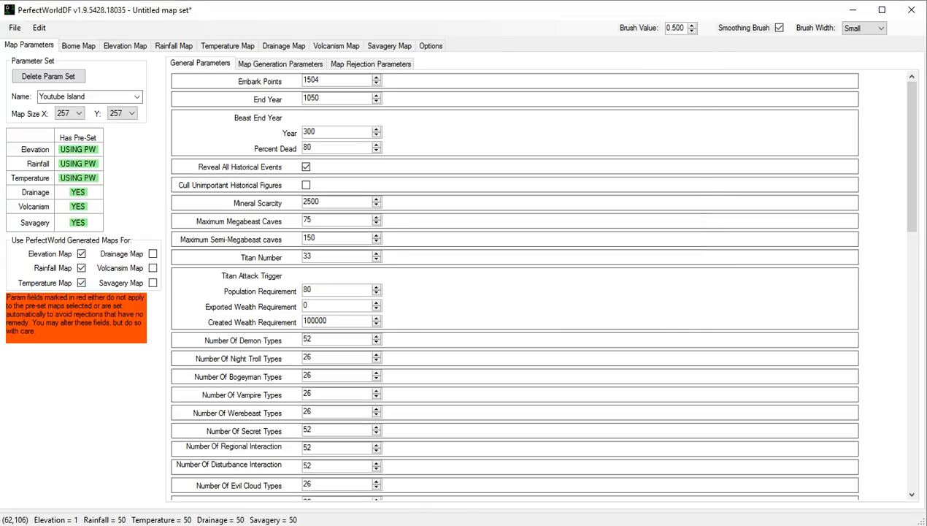
{"action": "left_click", "coordinate": [152, 254]}
{"action": "key", "text": "Return"}
{"action": "left_click", "coordinate": [152, 268]}
{"action": "key", "text": "Return"}
{"action": "left_click", "coordinate": [152, 254]}
{"action": "key", "text": "Return"}
{"action": "left_click", "coordinate": [152, 283]}
{"action": "key", "text": "Return"}
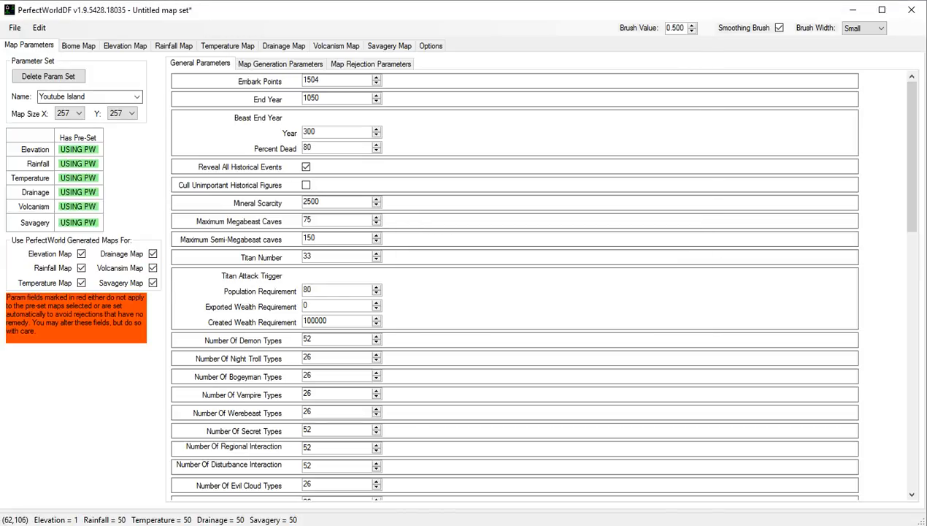
Examine the biome preview of Youtube Island across the northern and southern parts of the map.
{"action": "left_click", "coordinate": [78, 45]}
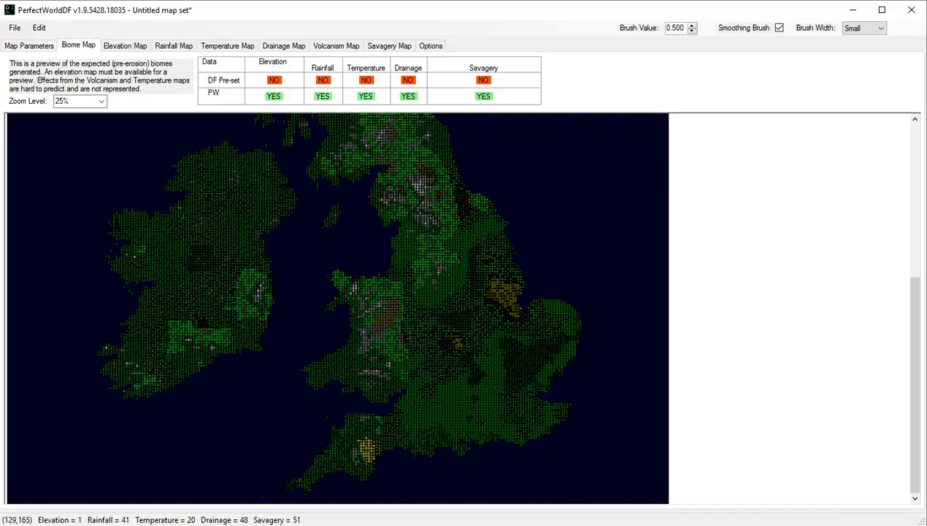
{"action": "scroll", "coordinate": [337, 308], "scroll_direction": "up", "scroll_amount": 6}
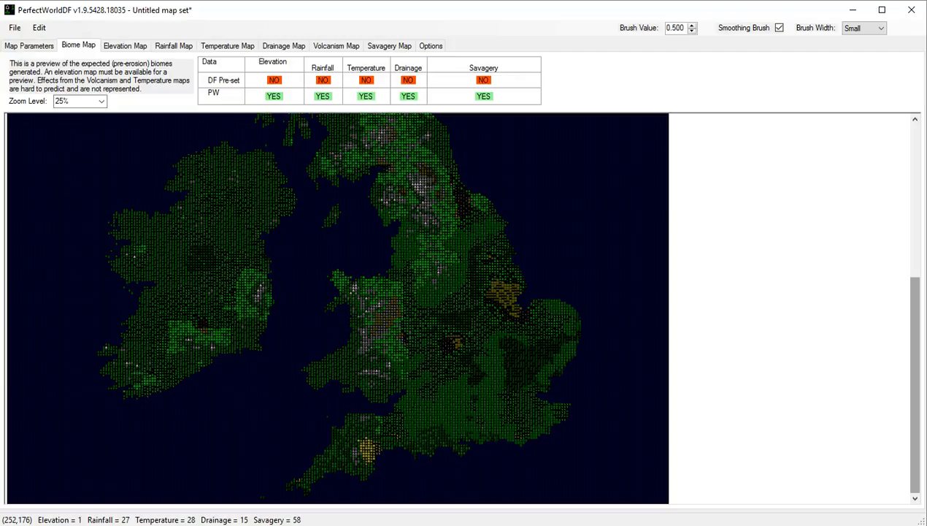
{"action": "scroll", "coordinate": [337, 308], "scroll_direction": "down", "scroll_amount": 1}
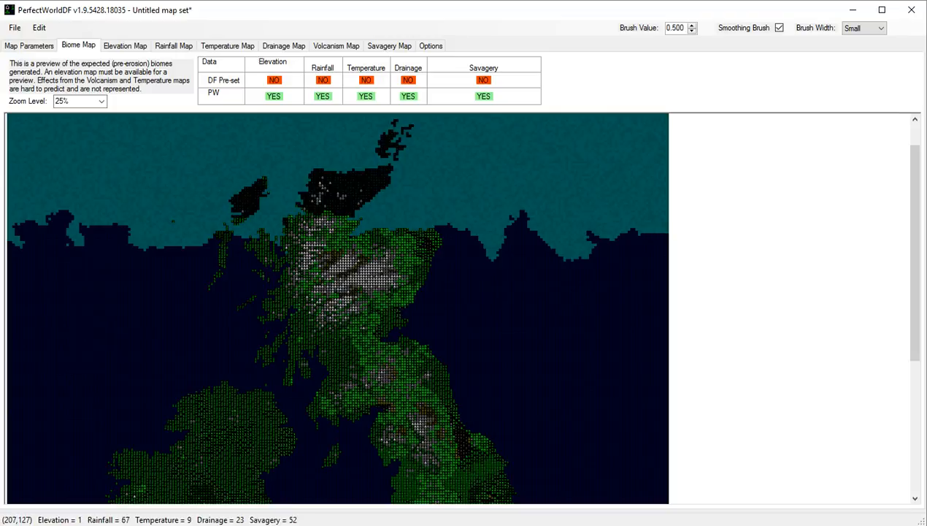
Return to the map parameters and reselect Youtube Island from the available parameter sets.
{"action": "left_click", "coordinate": [29, 46]}
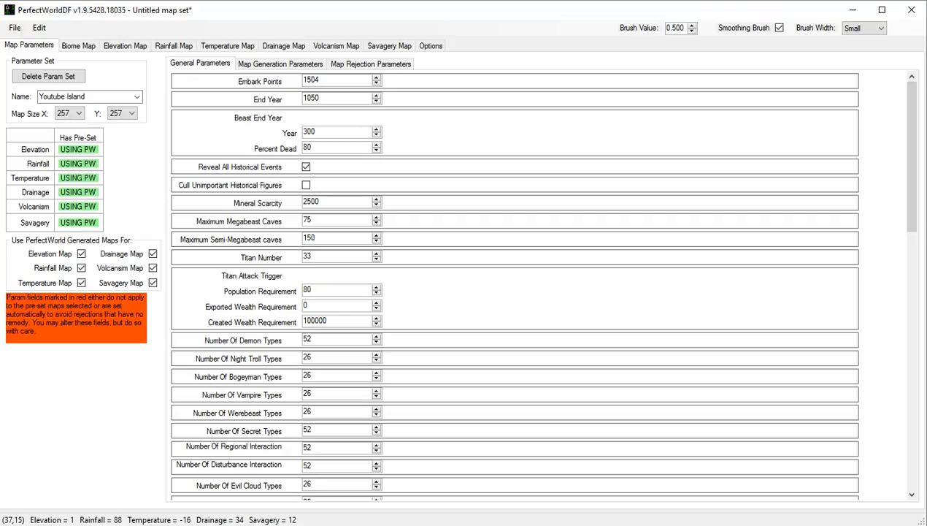
{"action": "left_click", "coordinate": [137, 96]}
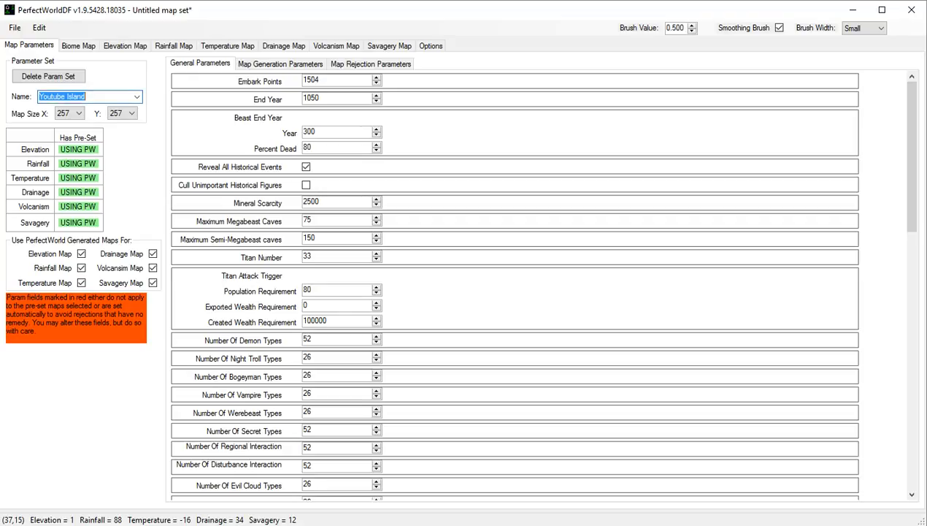
{"action": "left_click", "coordinate": [137, 96]}
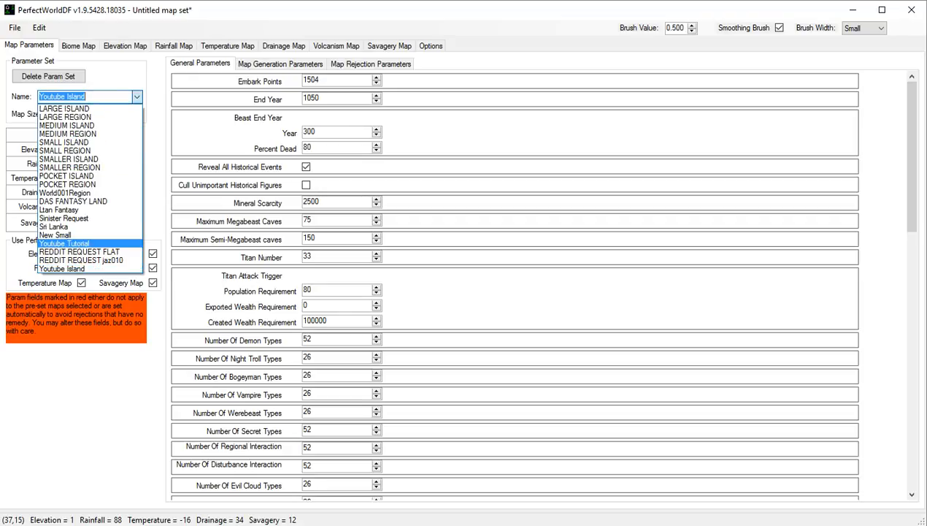
{"action": "left_click", "coordinate": [63, 268]}
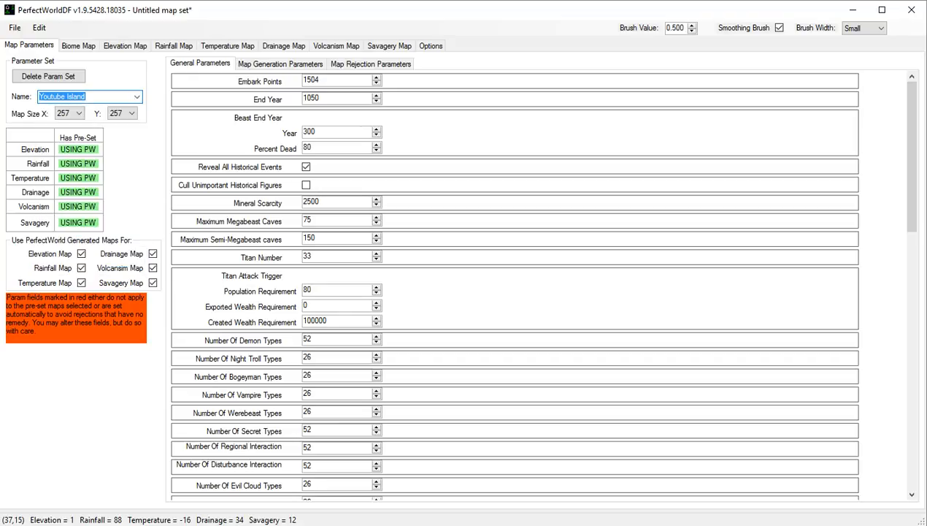